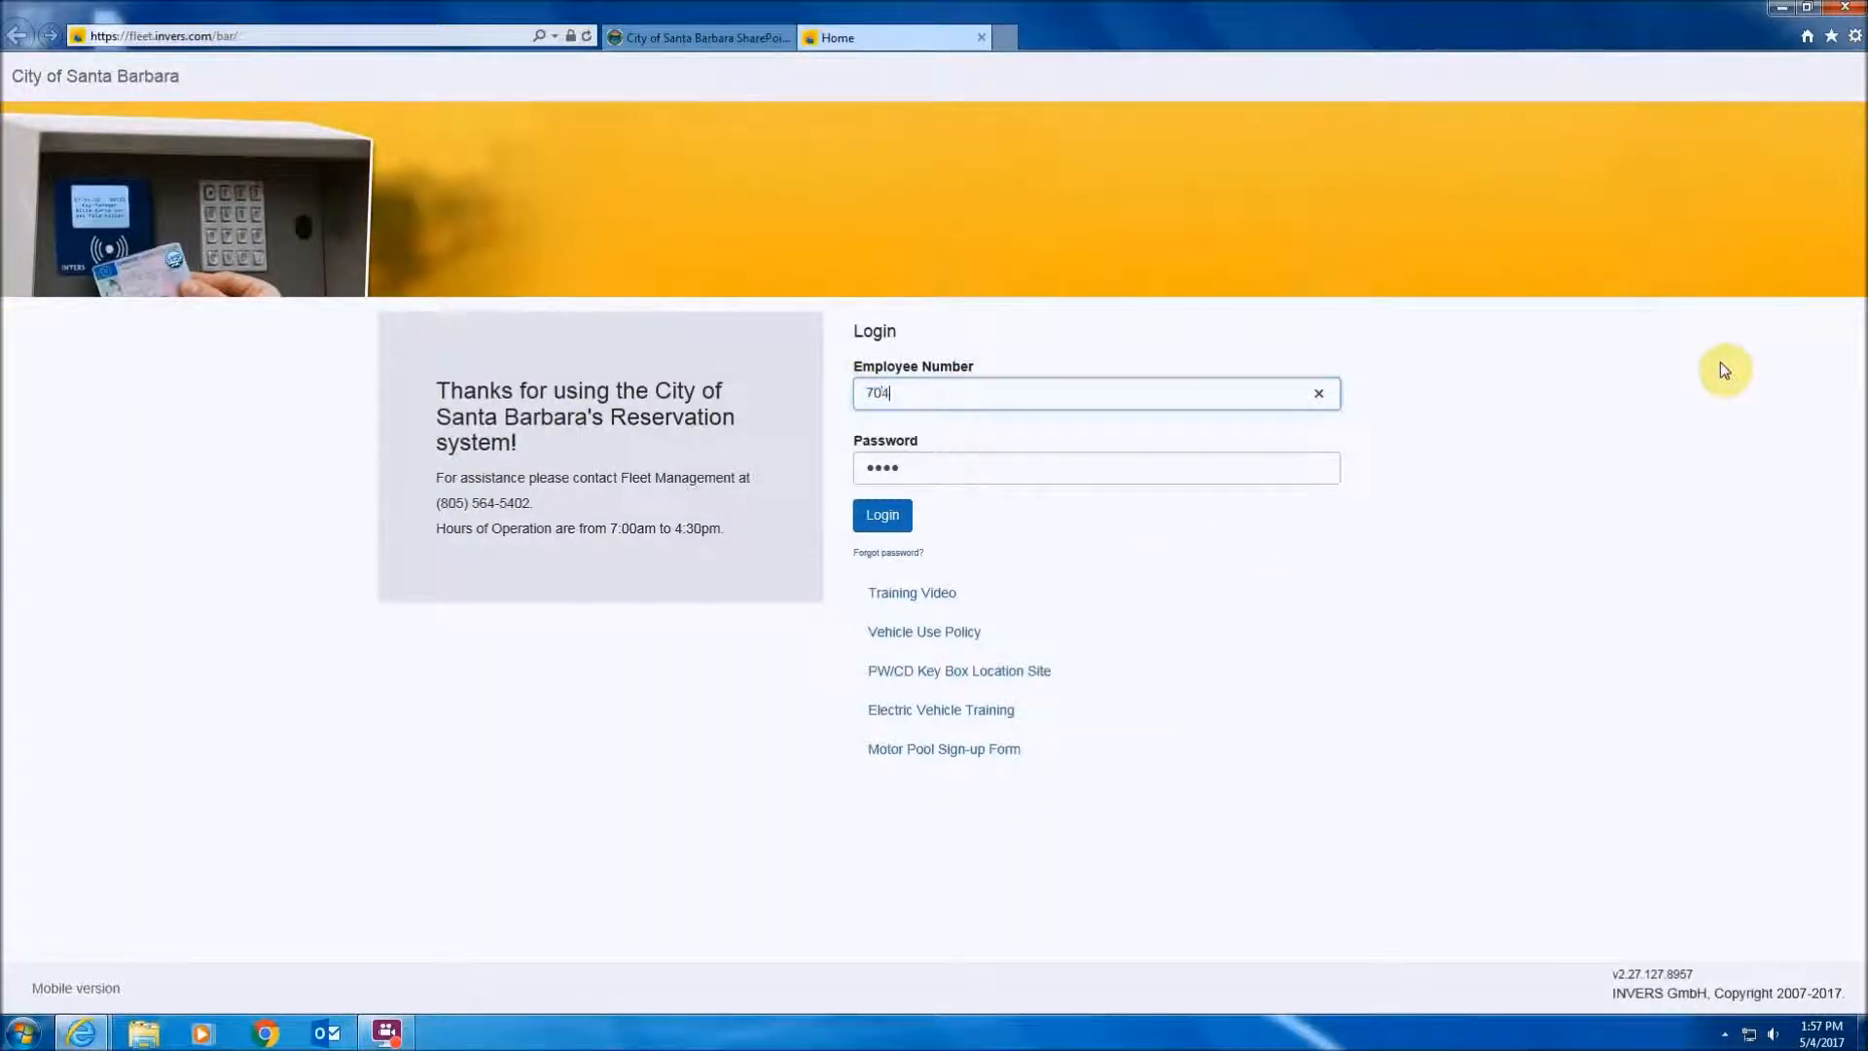
- Log in with the employee number and password
key("Tab")
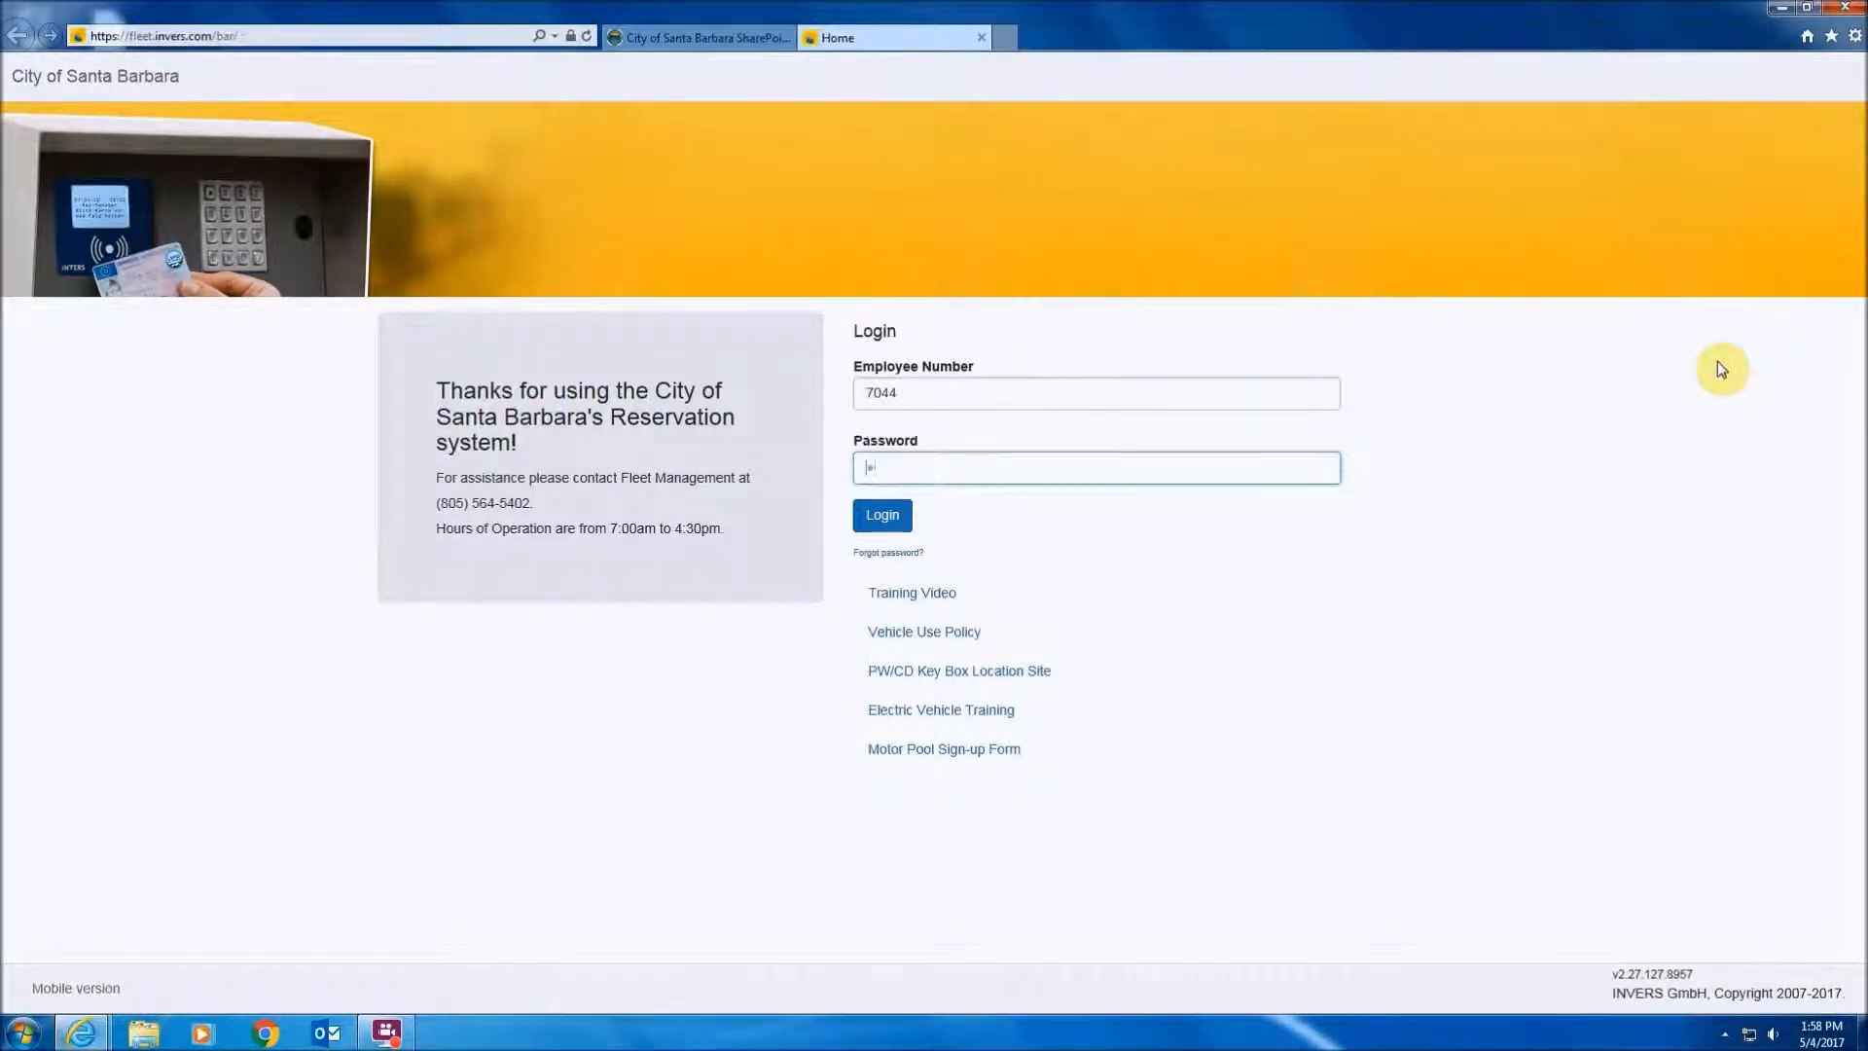
type("•")
left_click(881, 515)
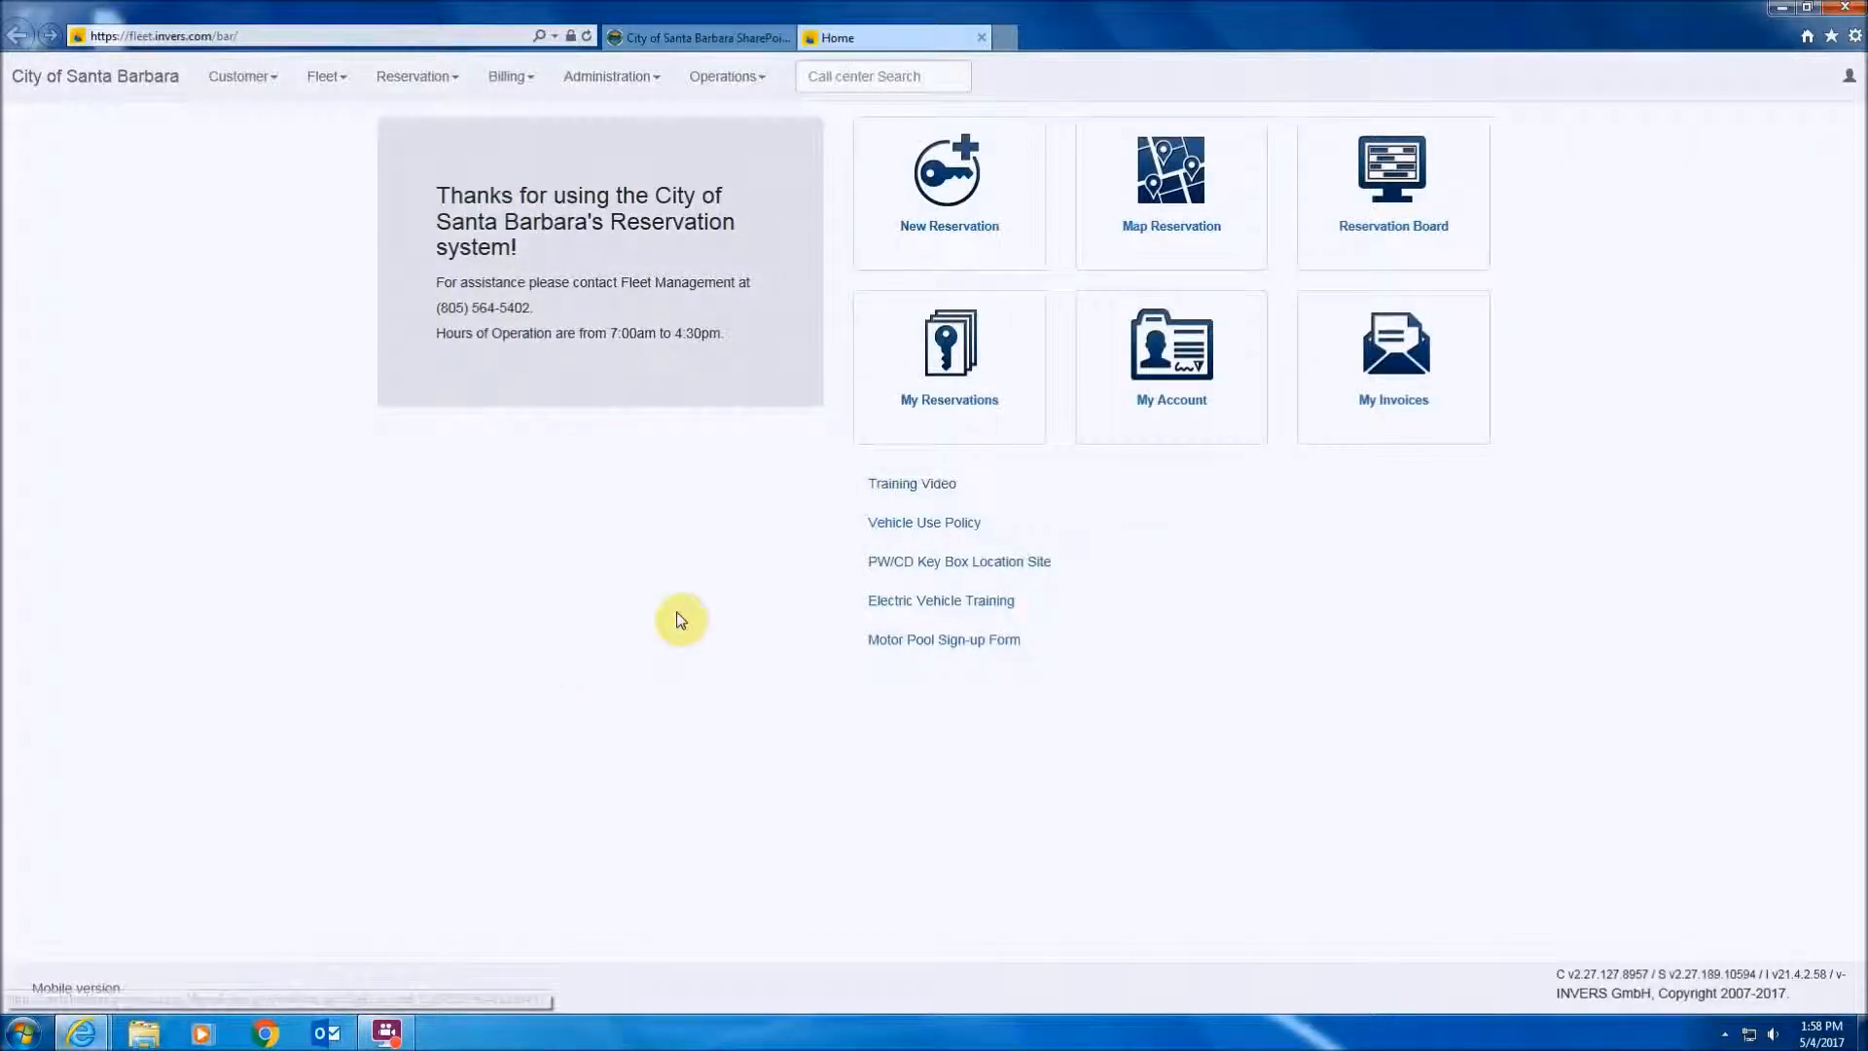
- Go to Customer > Person and start a new person record from the list
left_click(259, 80)
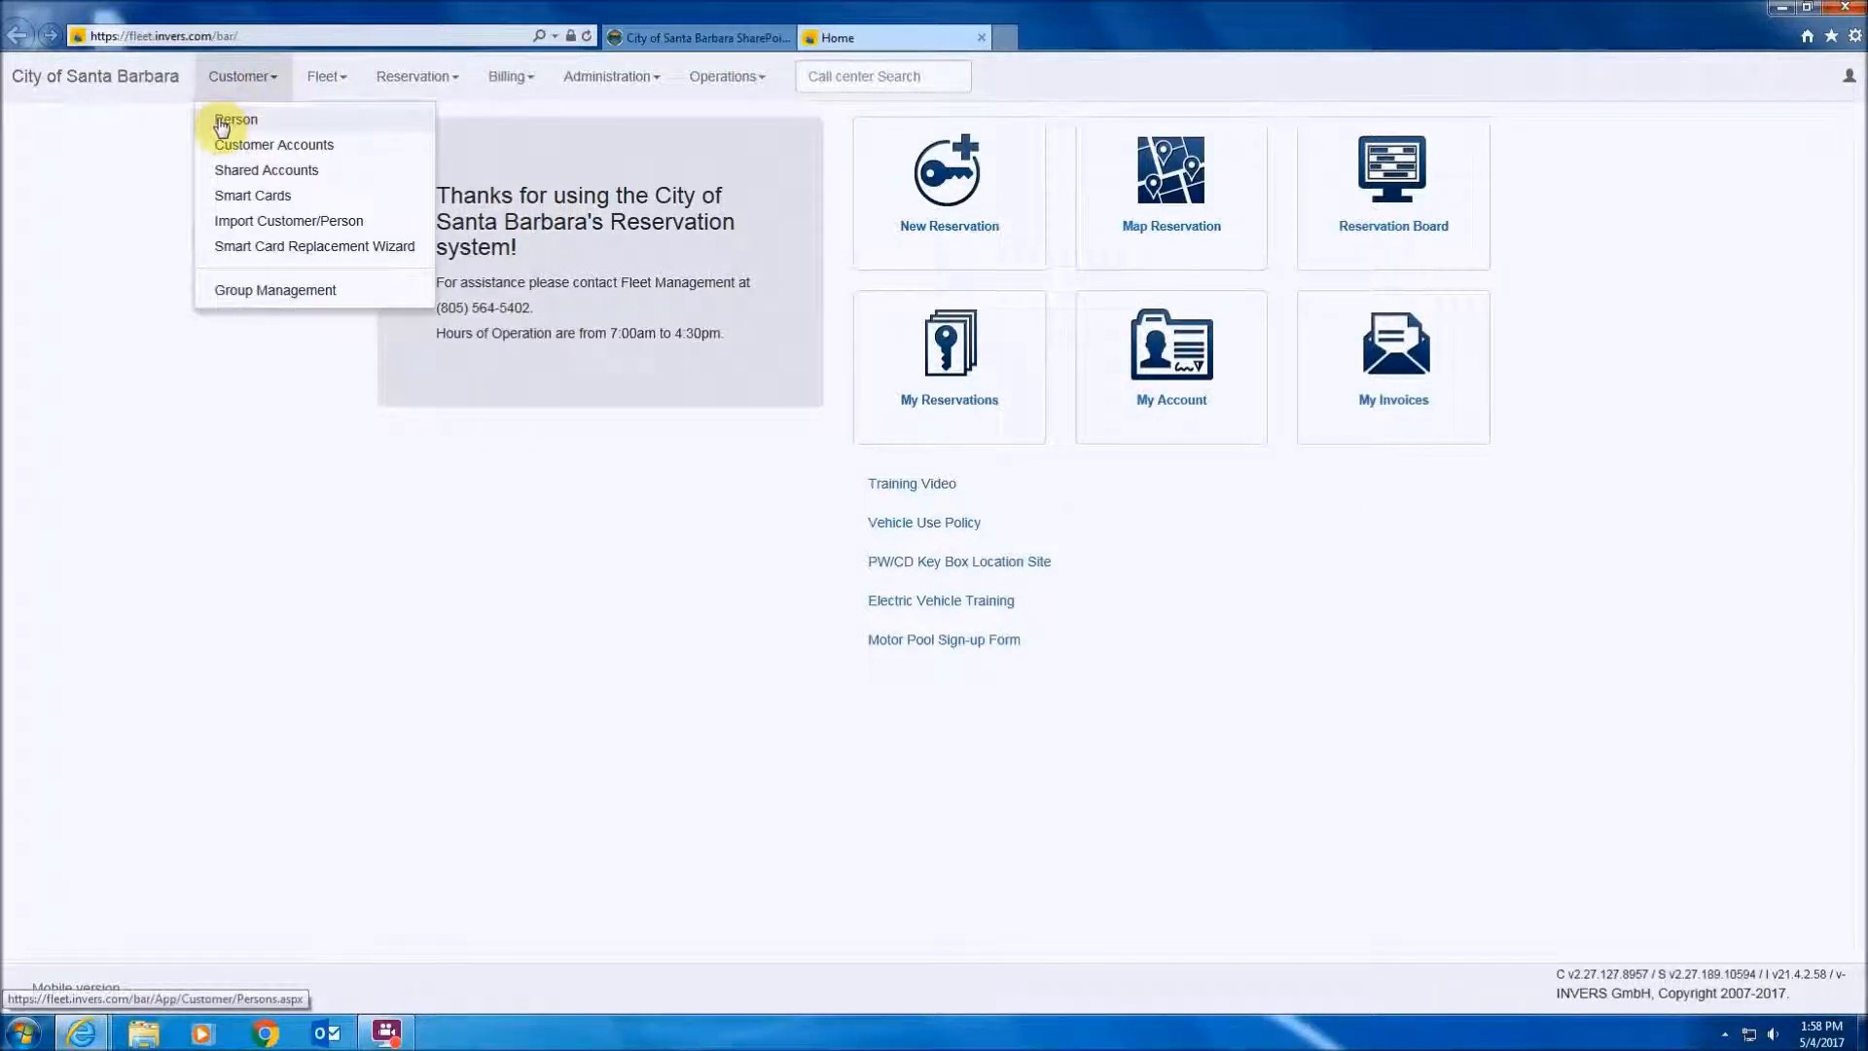
left_click(233, 119)
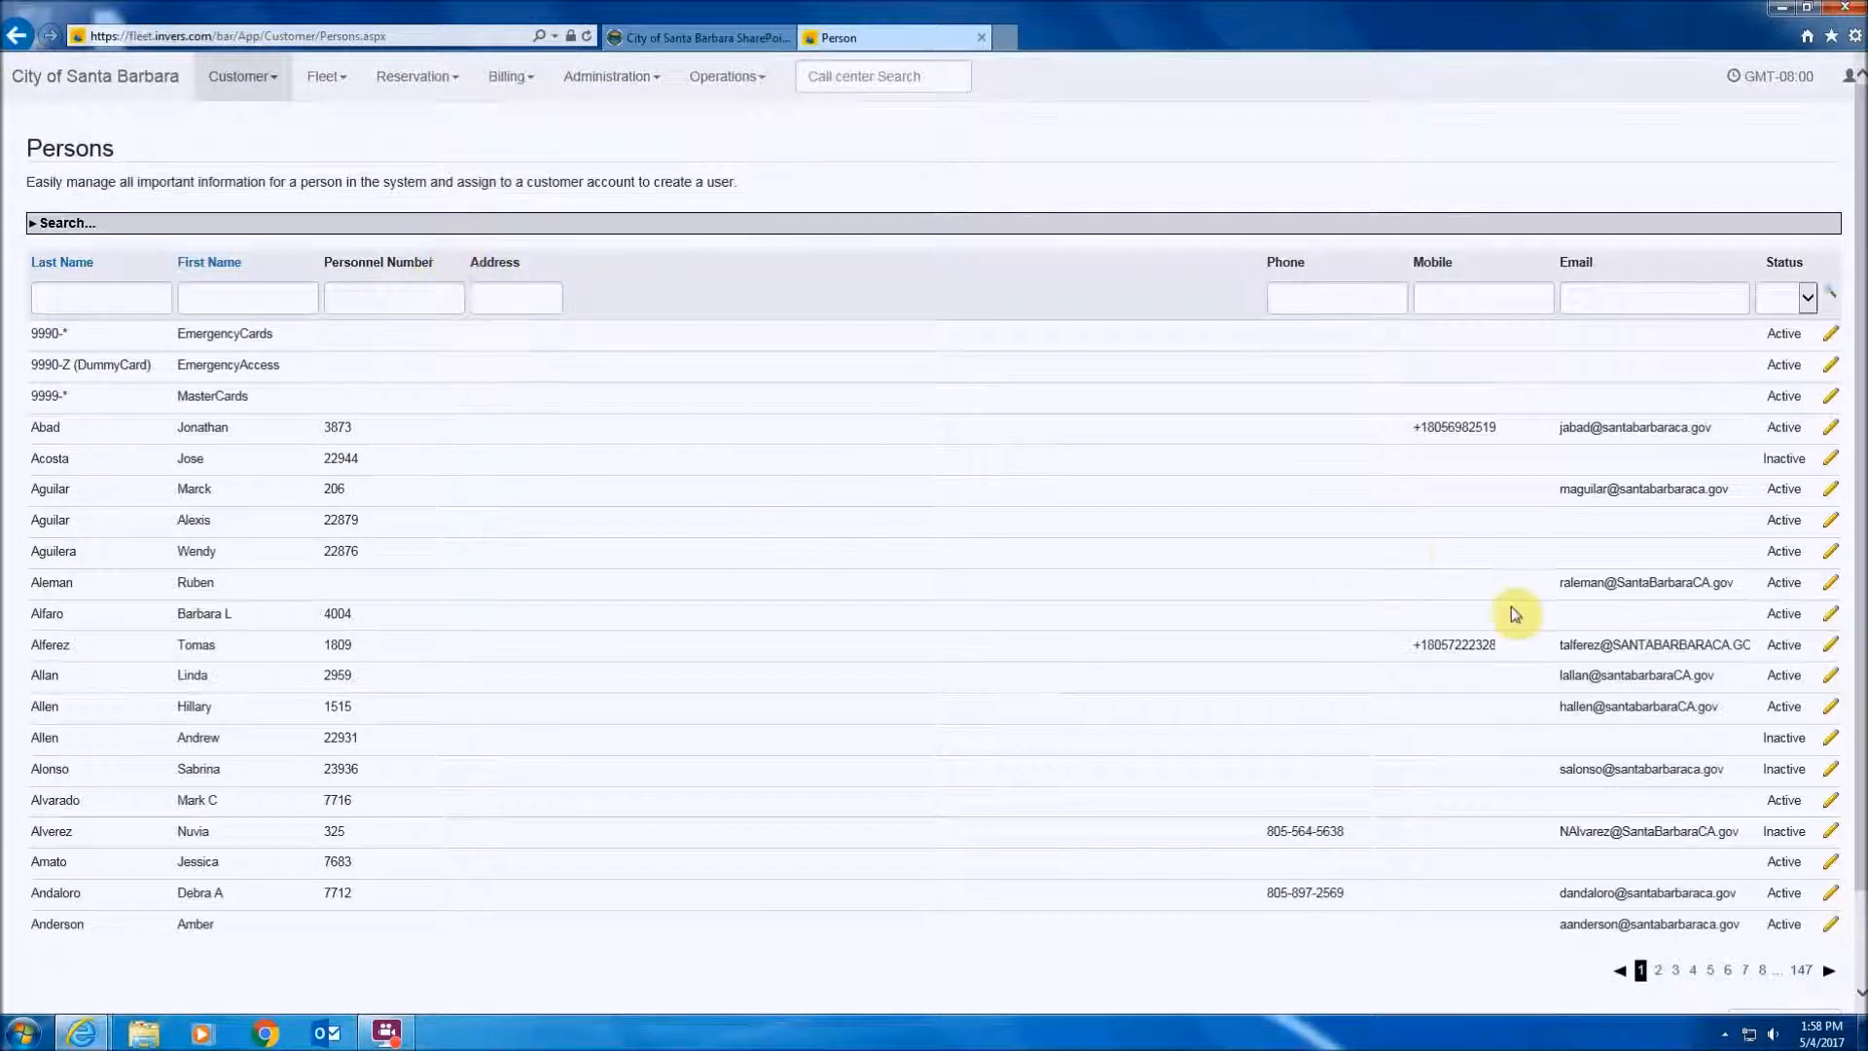
scroll(1833, 807, "down", 2)
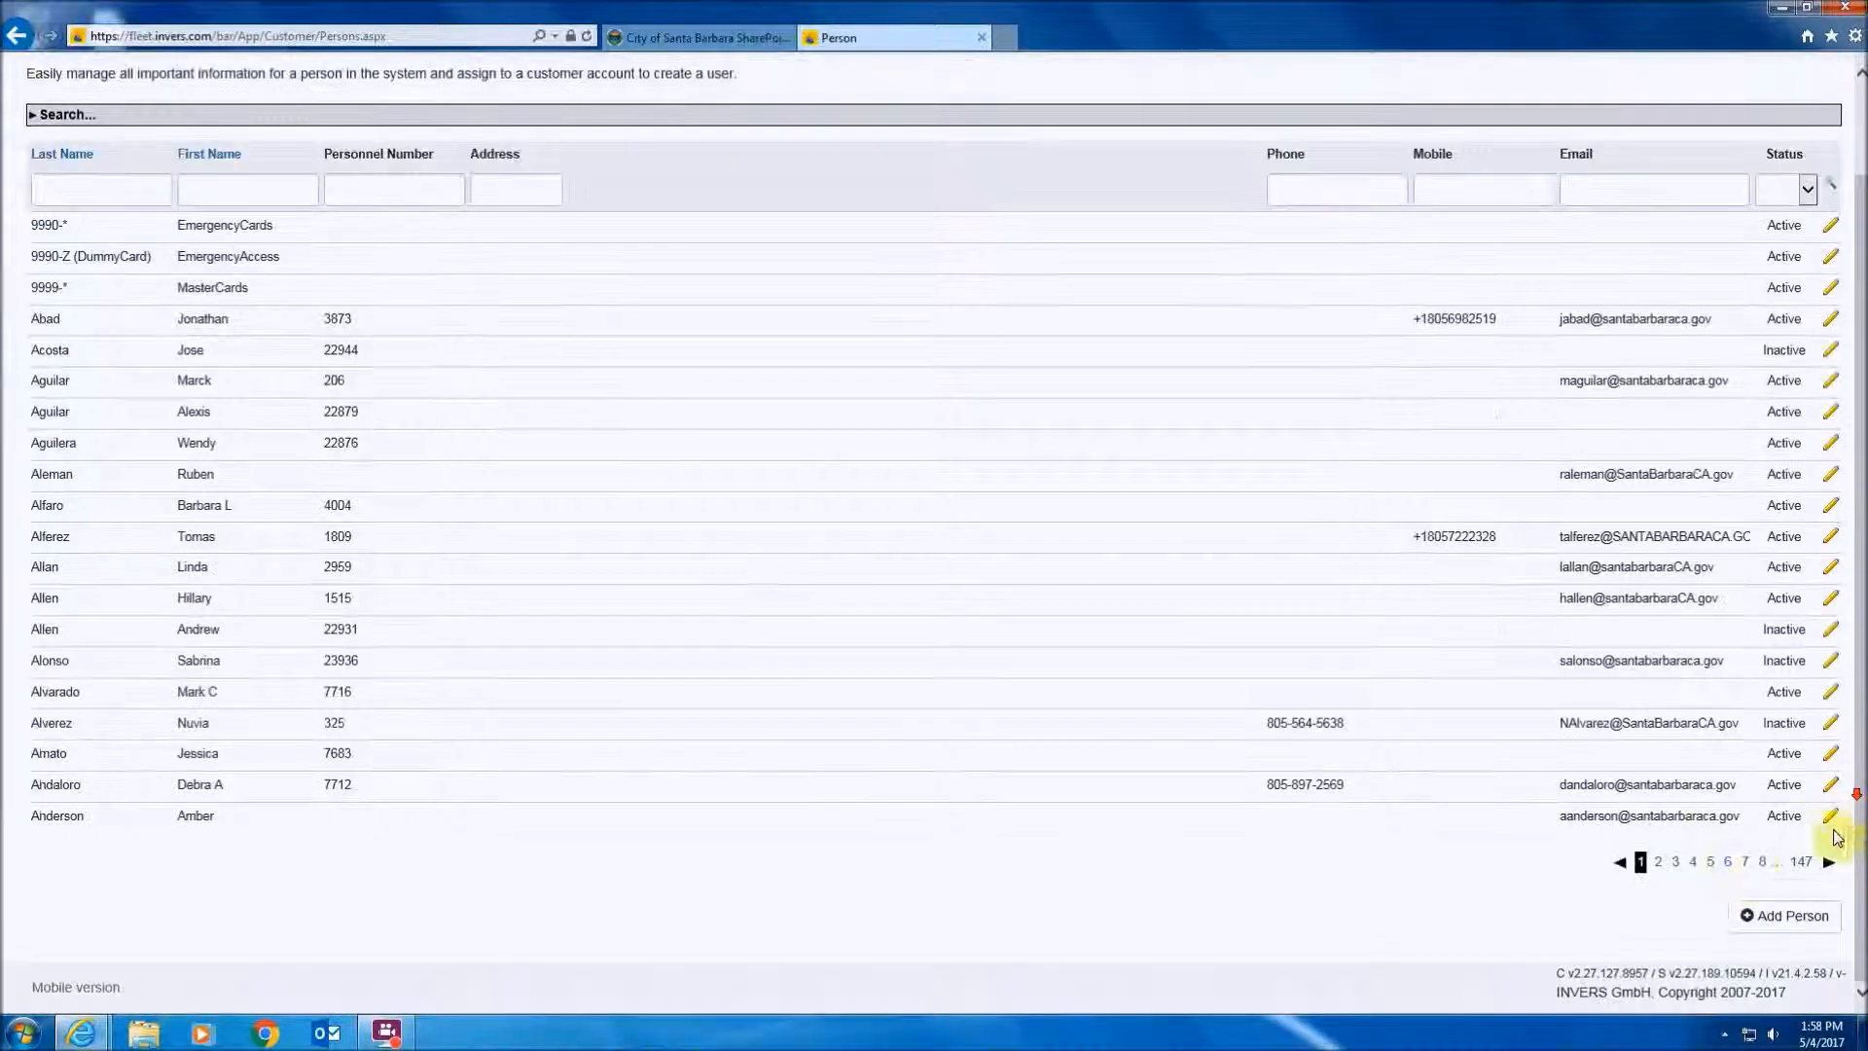
left_click(1781, 924)
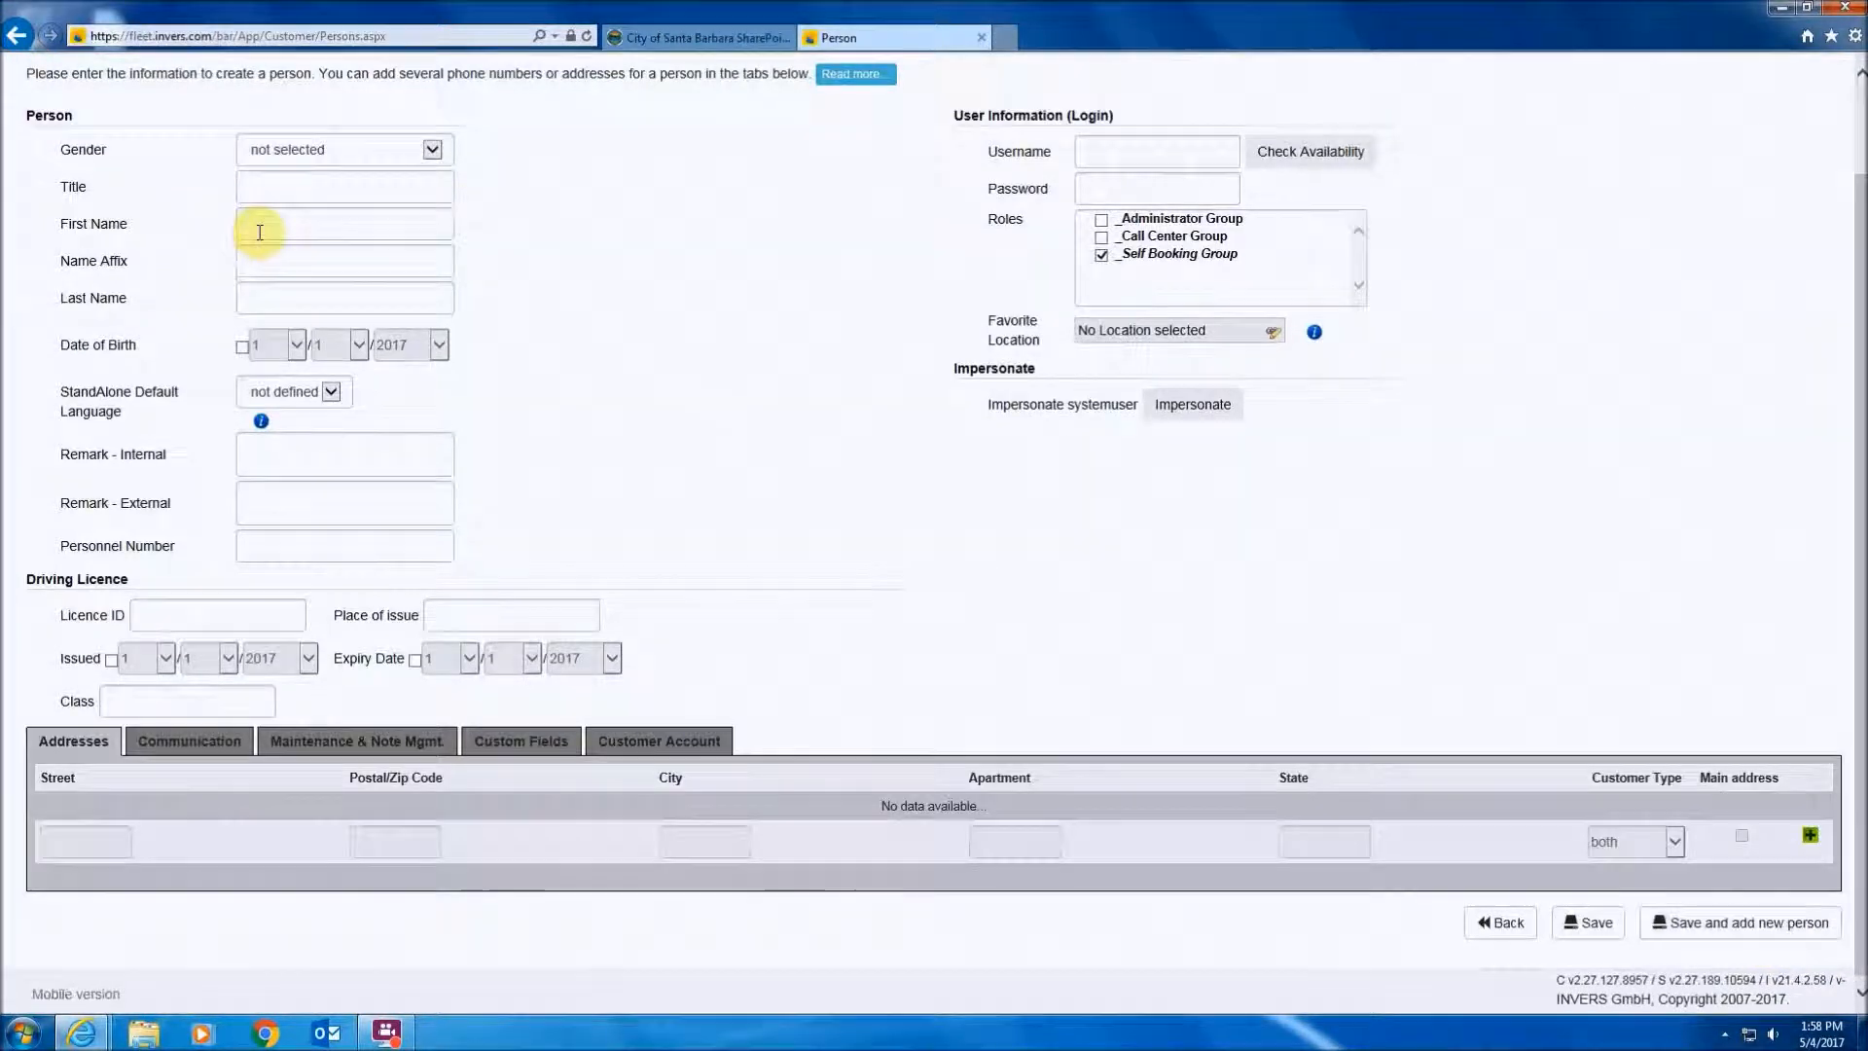
- Enter Test as the first and last name and fill in the personnel number
left_click(271, 219)
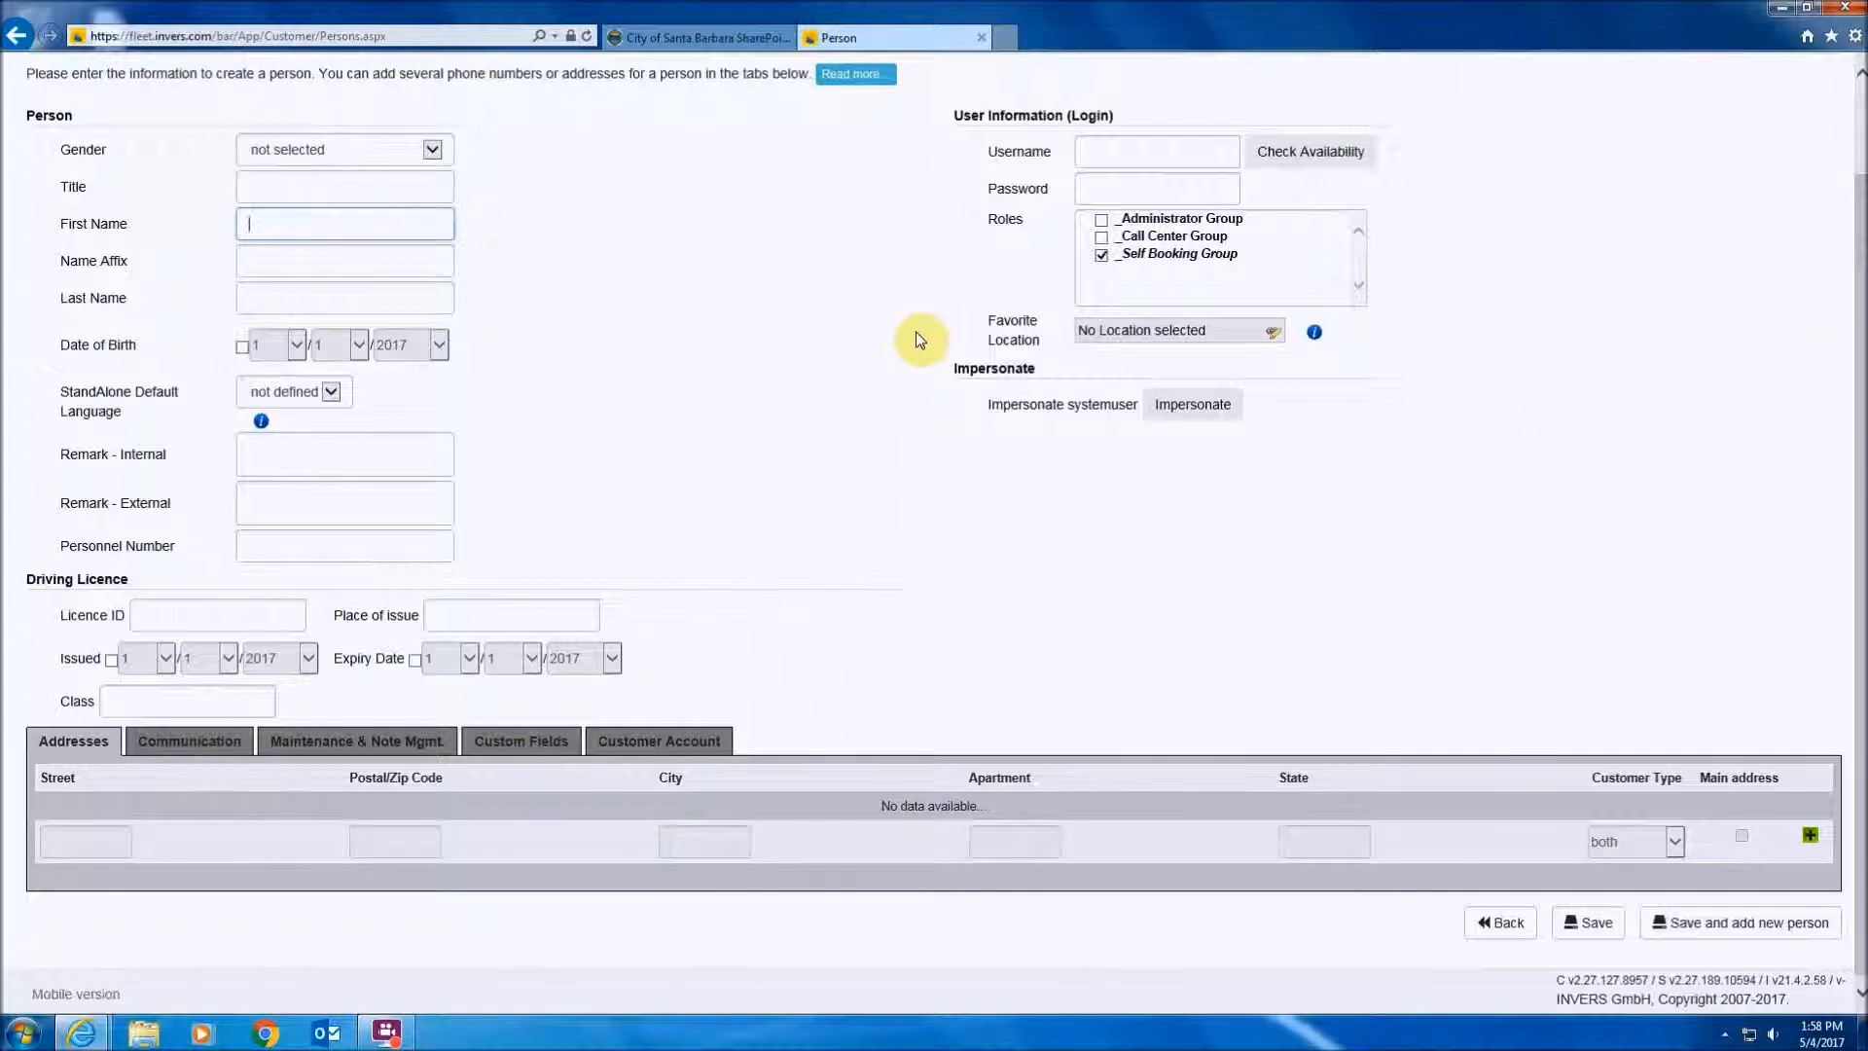
key("Tab")
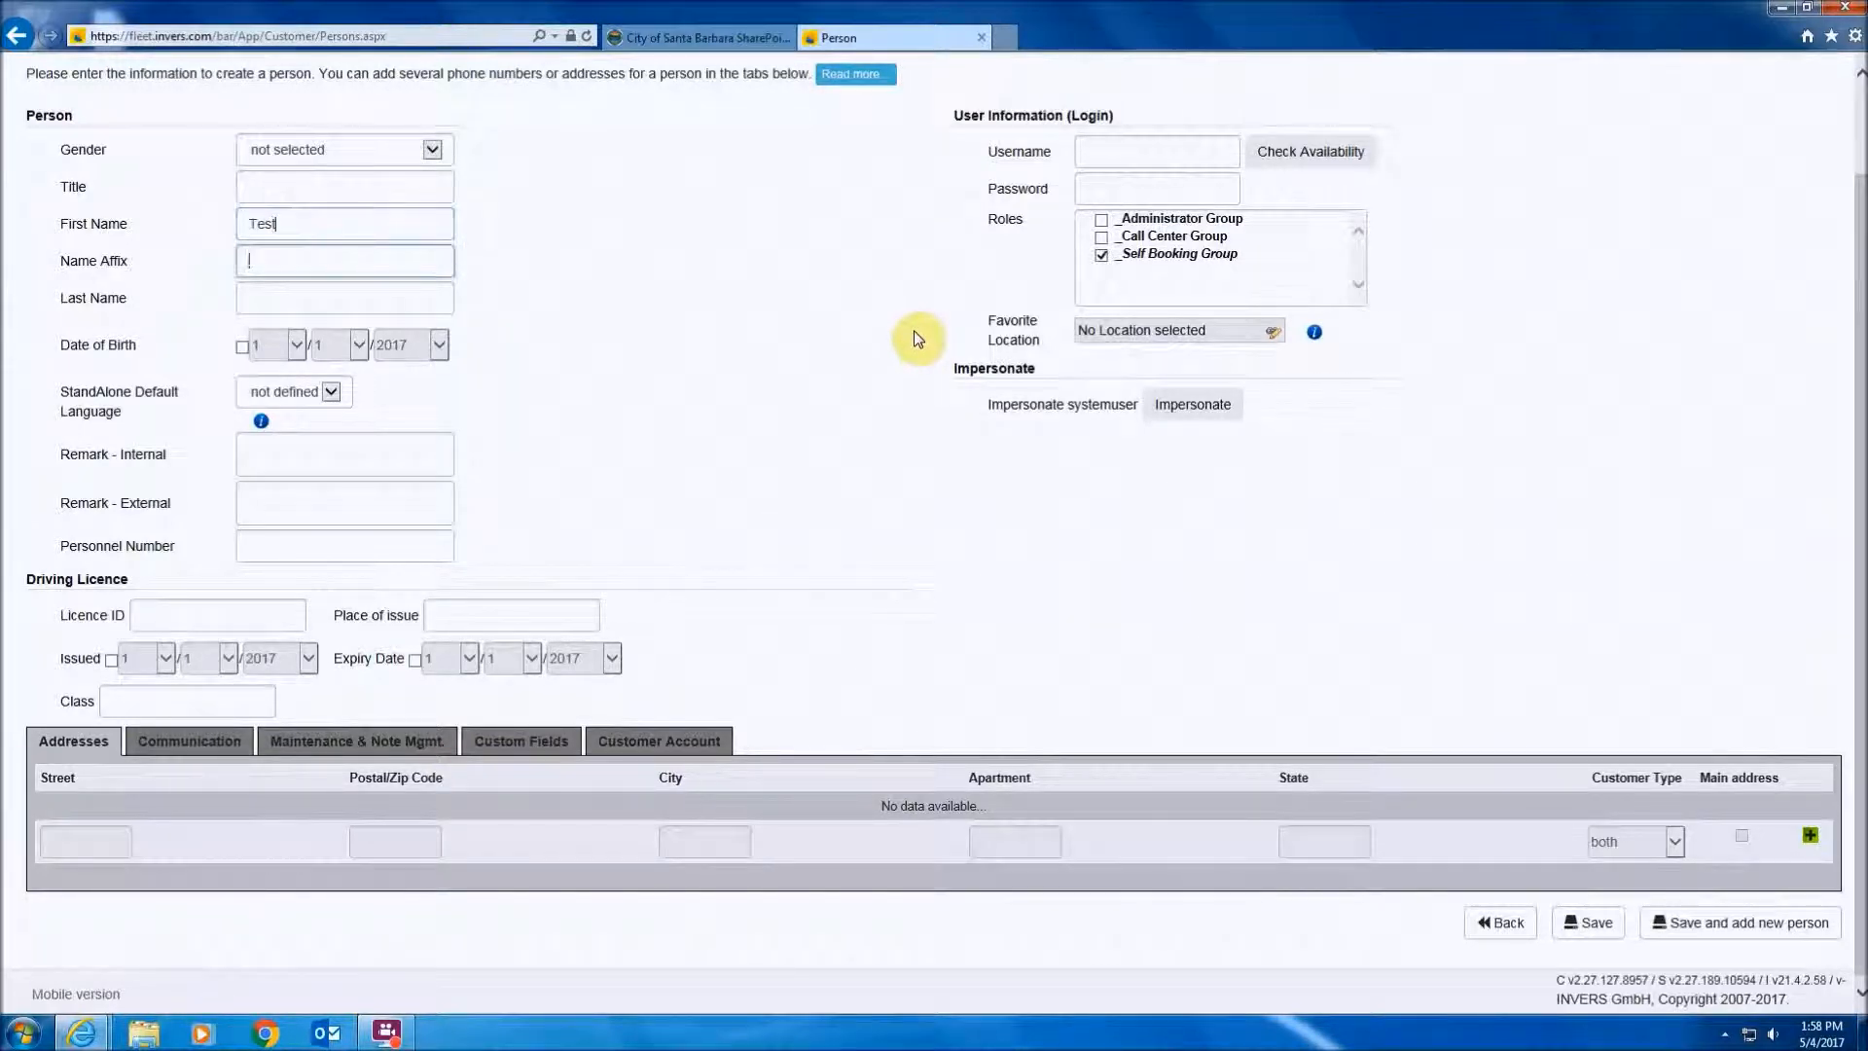
key("Tab")
type("Test")
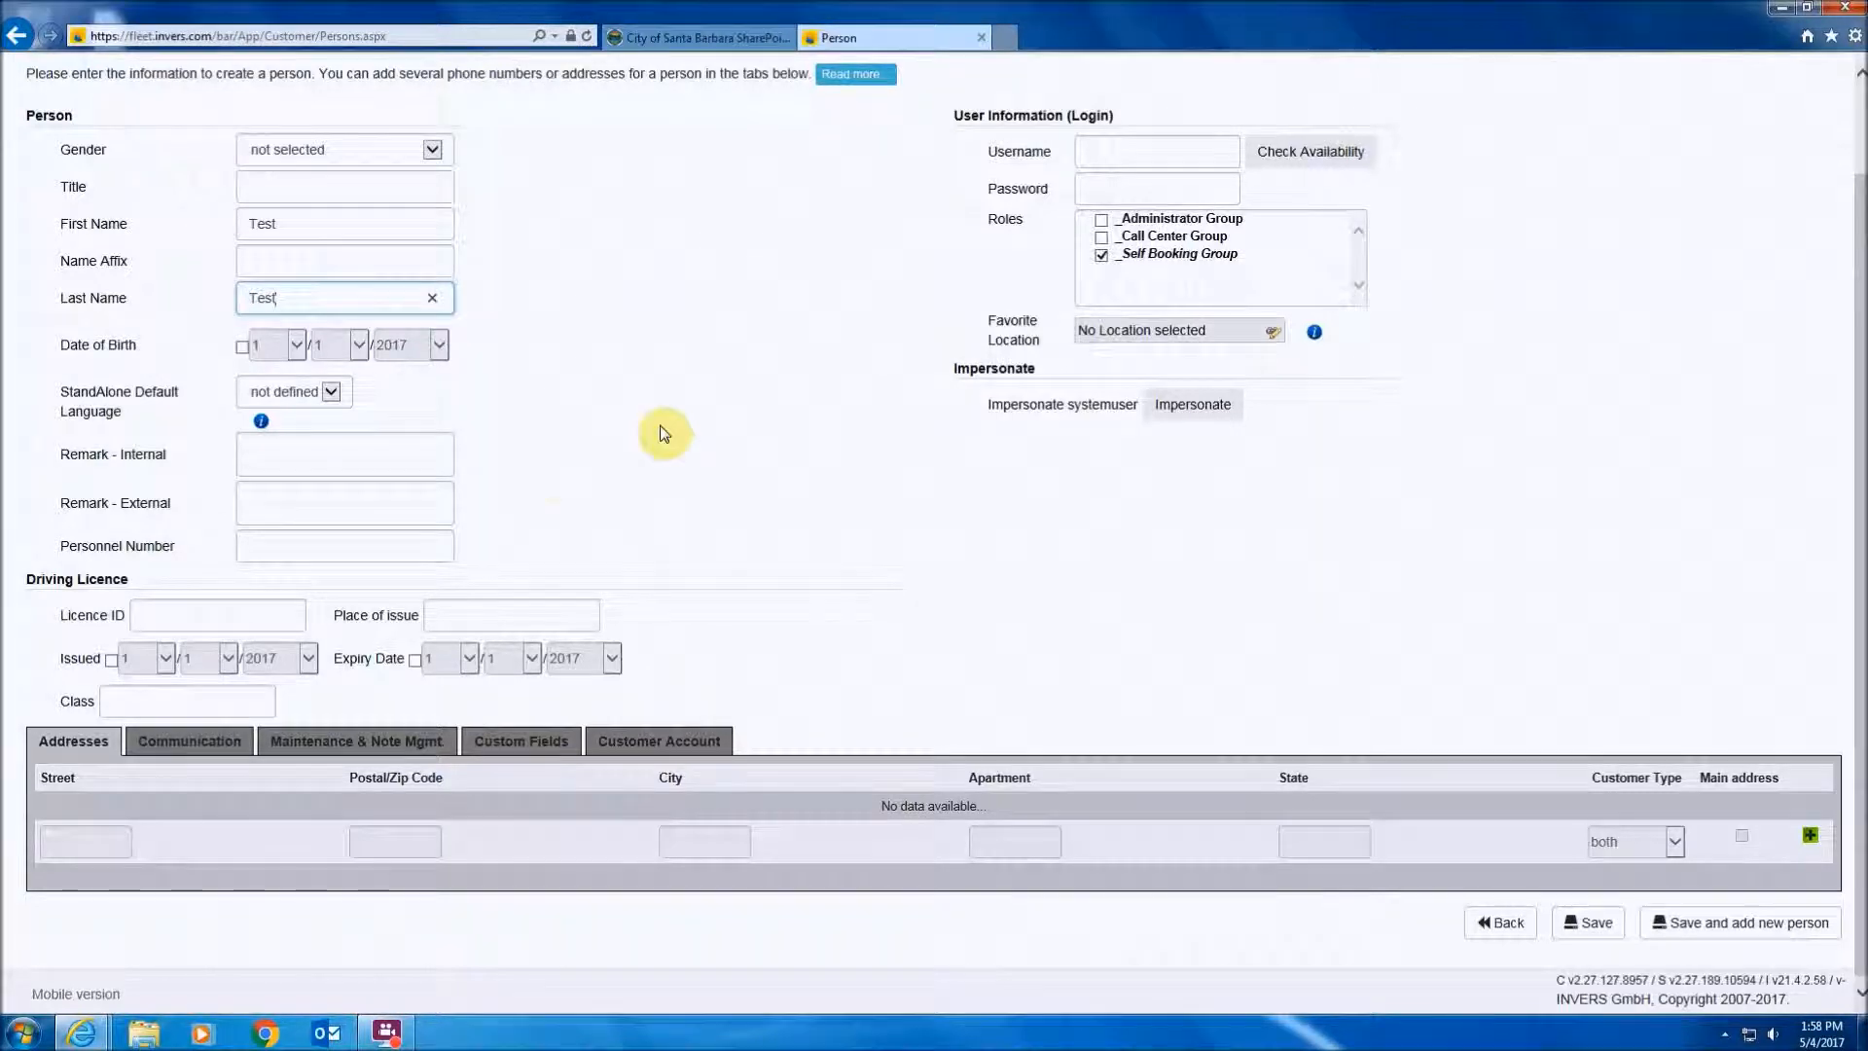
left_click(280, 546)
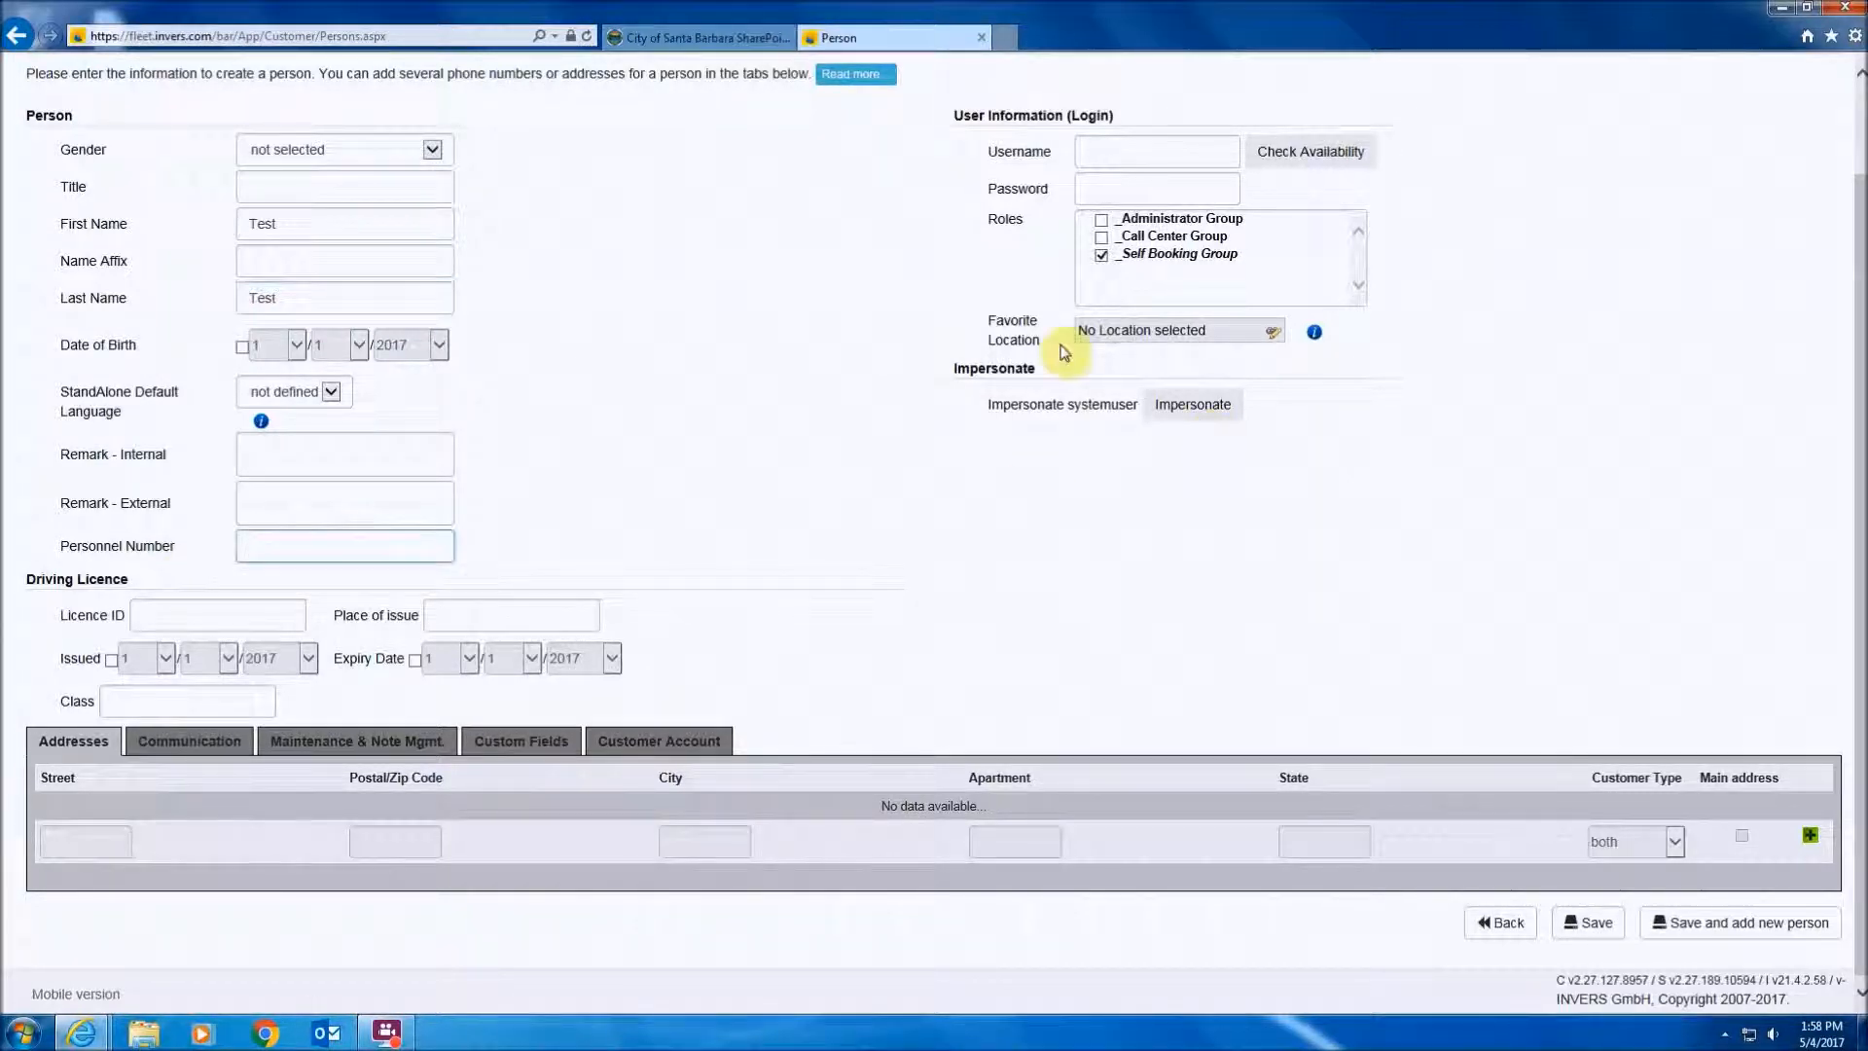
type("999999")
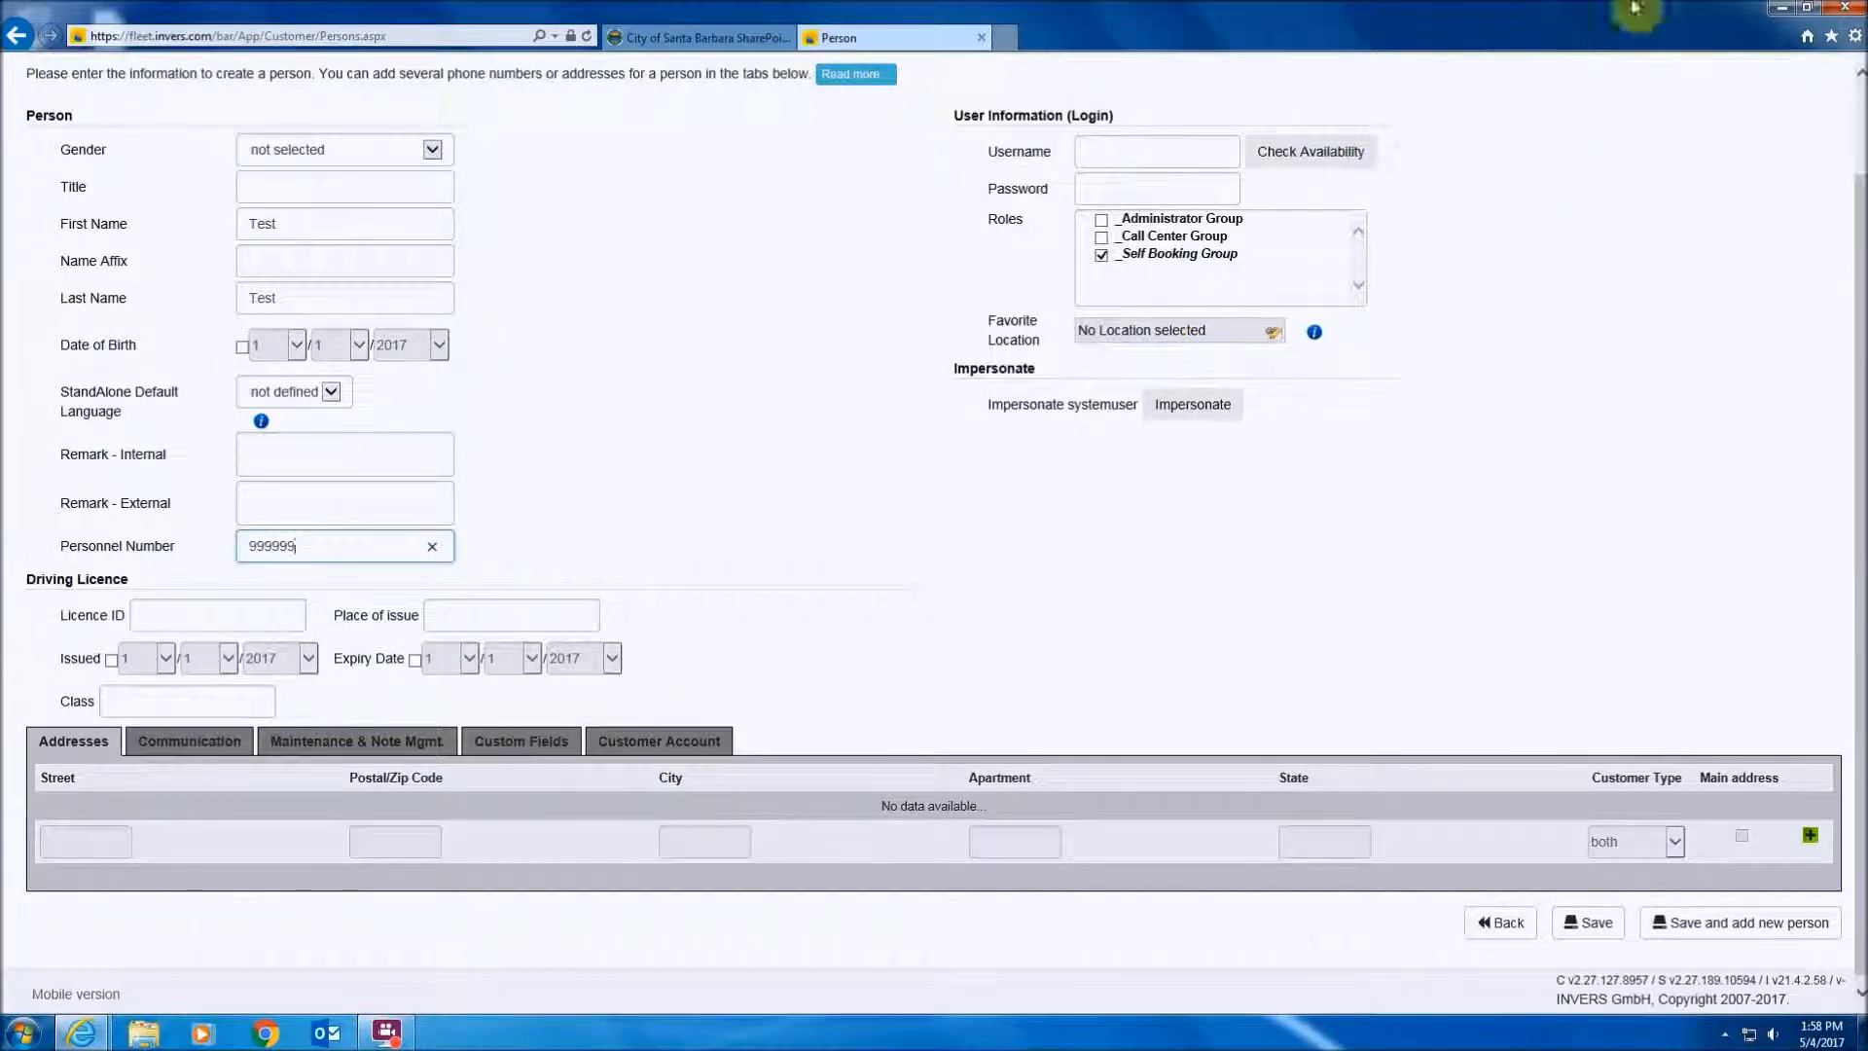
- Set the login username to the same personnel number and enter a password
scroll(1247, 429, "up", 2)
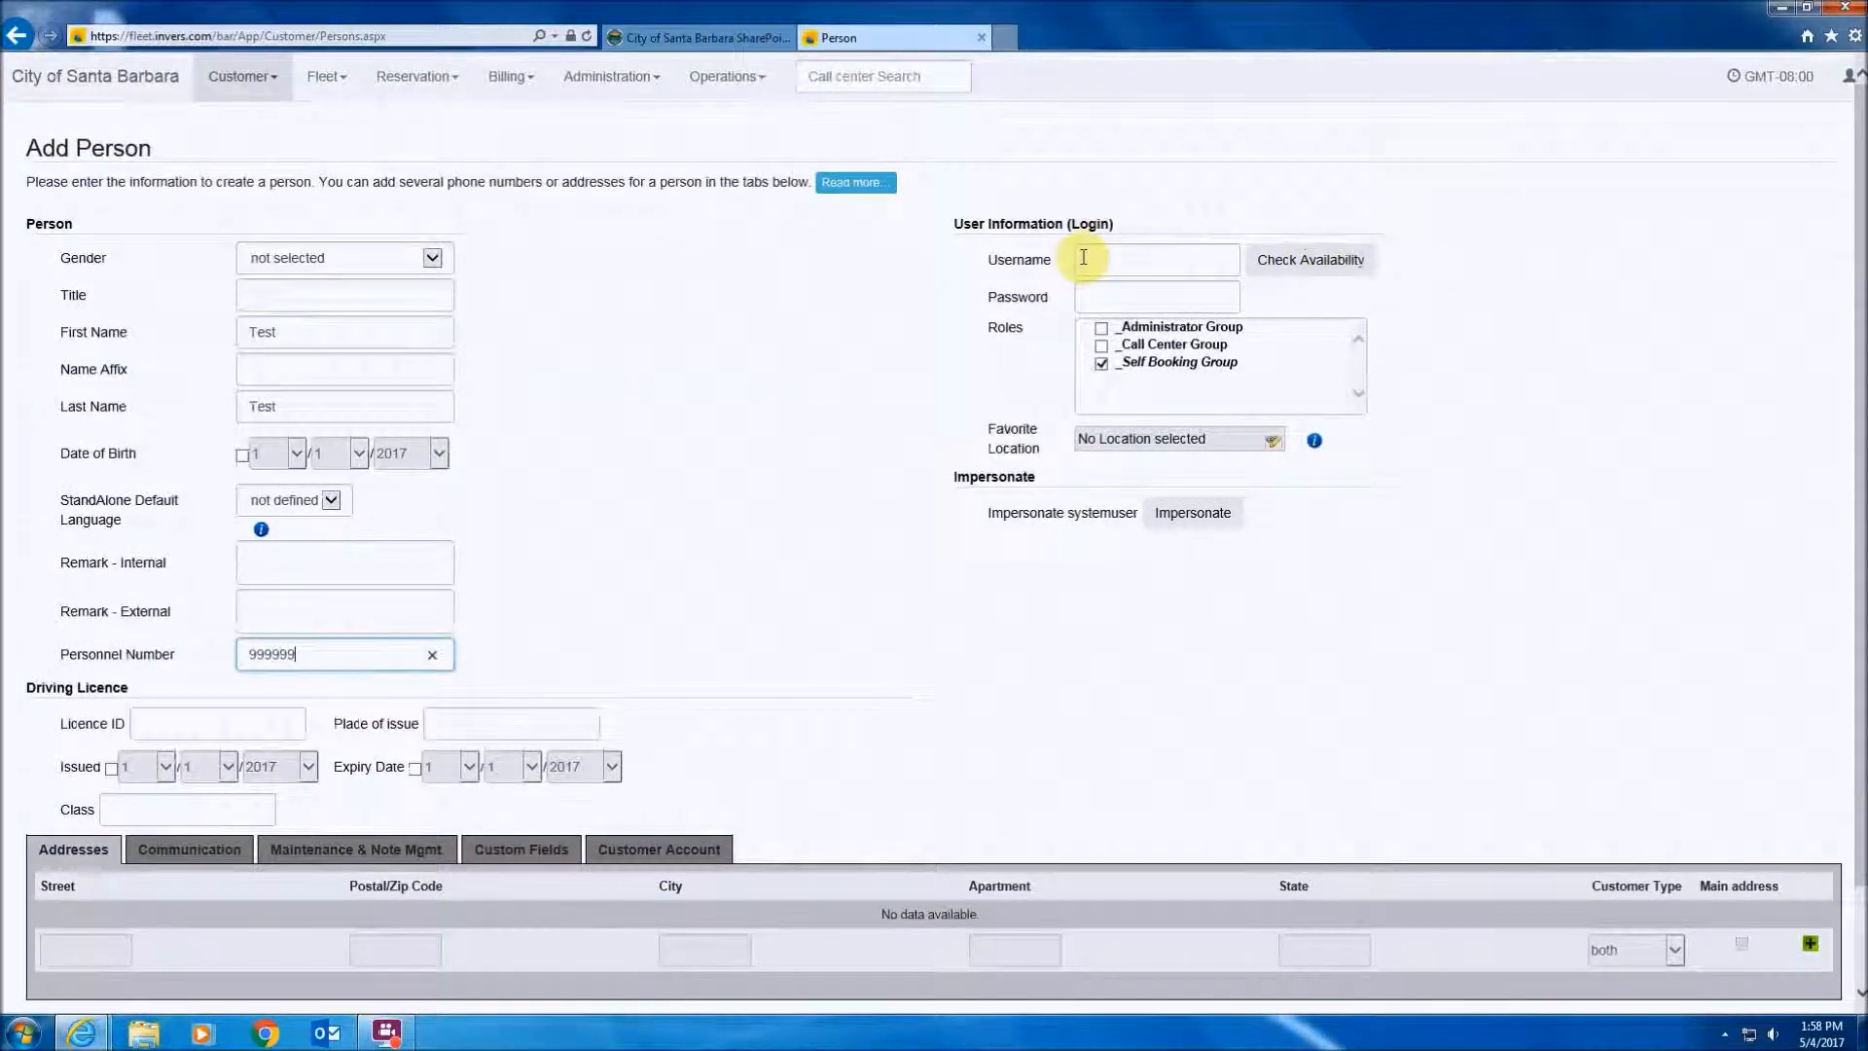
left_click(1116, 255)
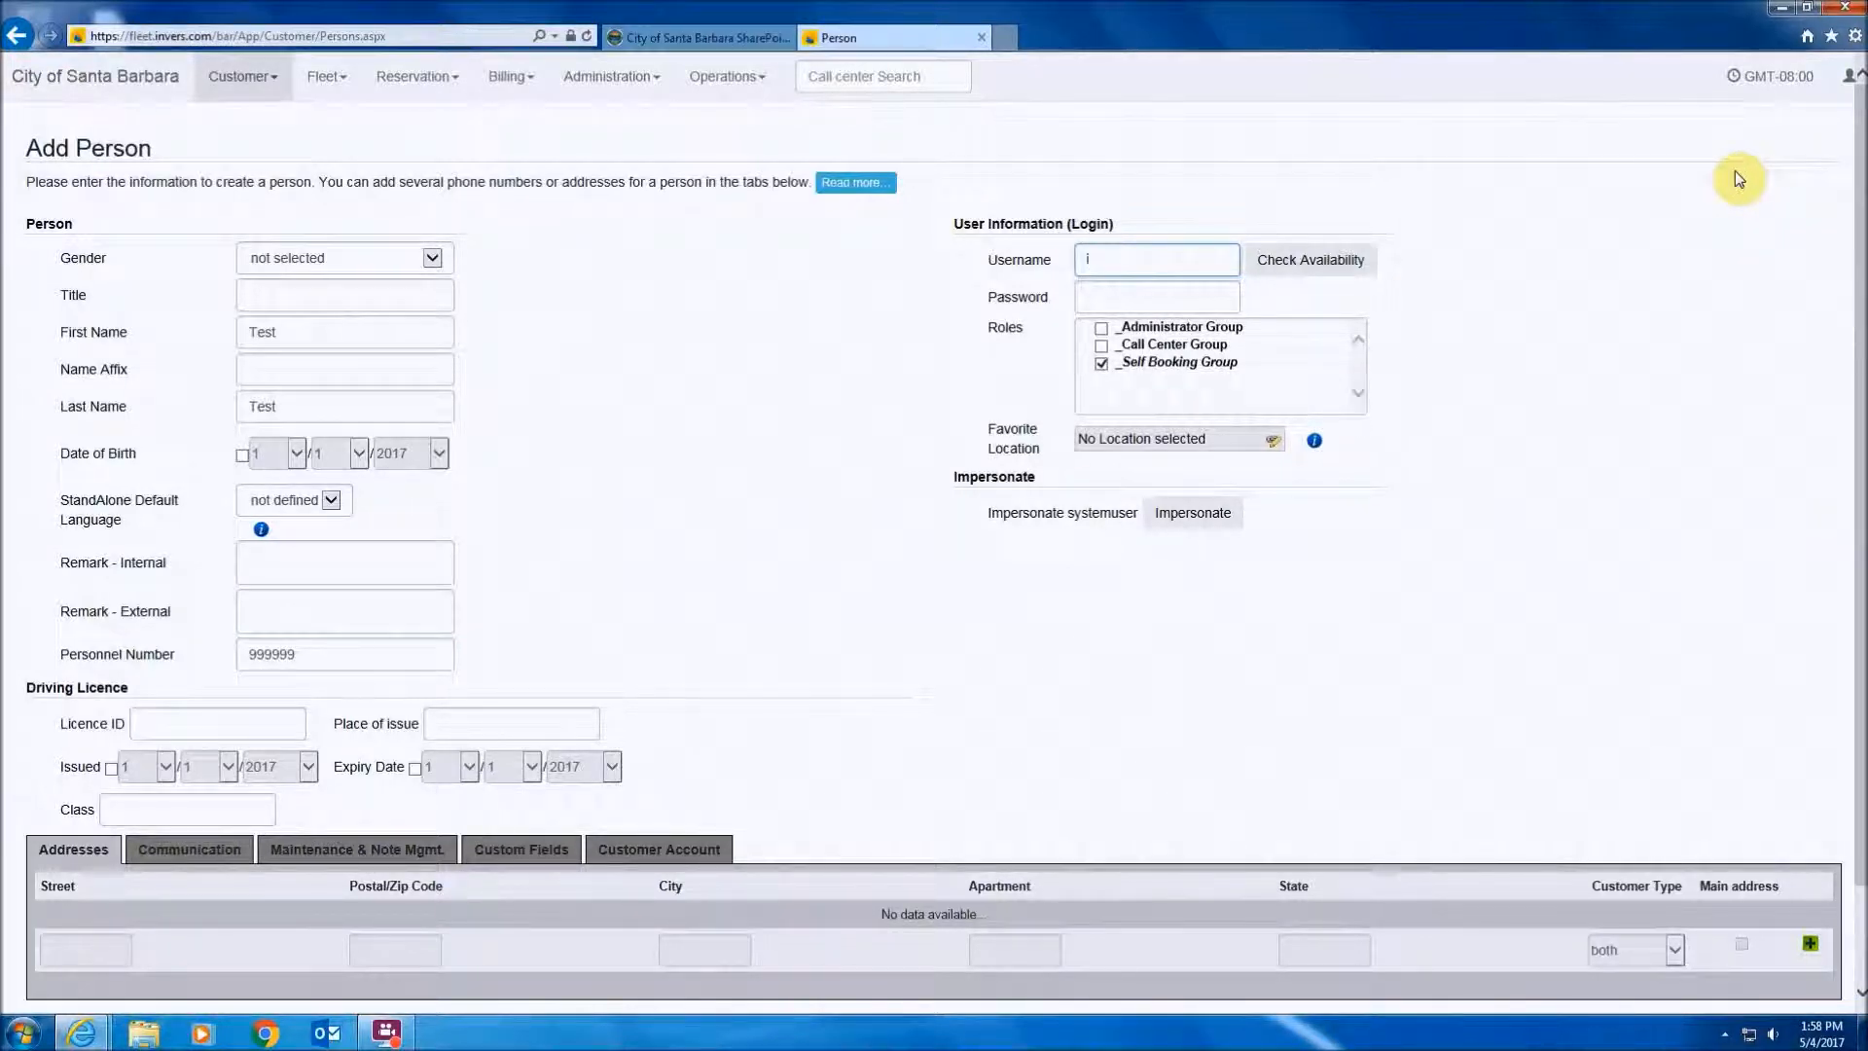
type("999999")
key("Tab")
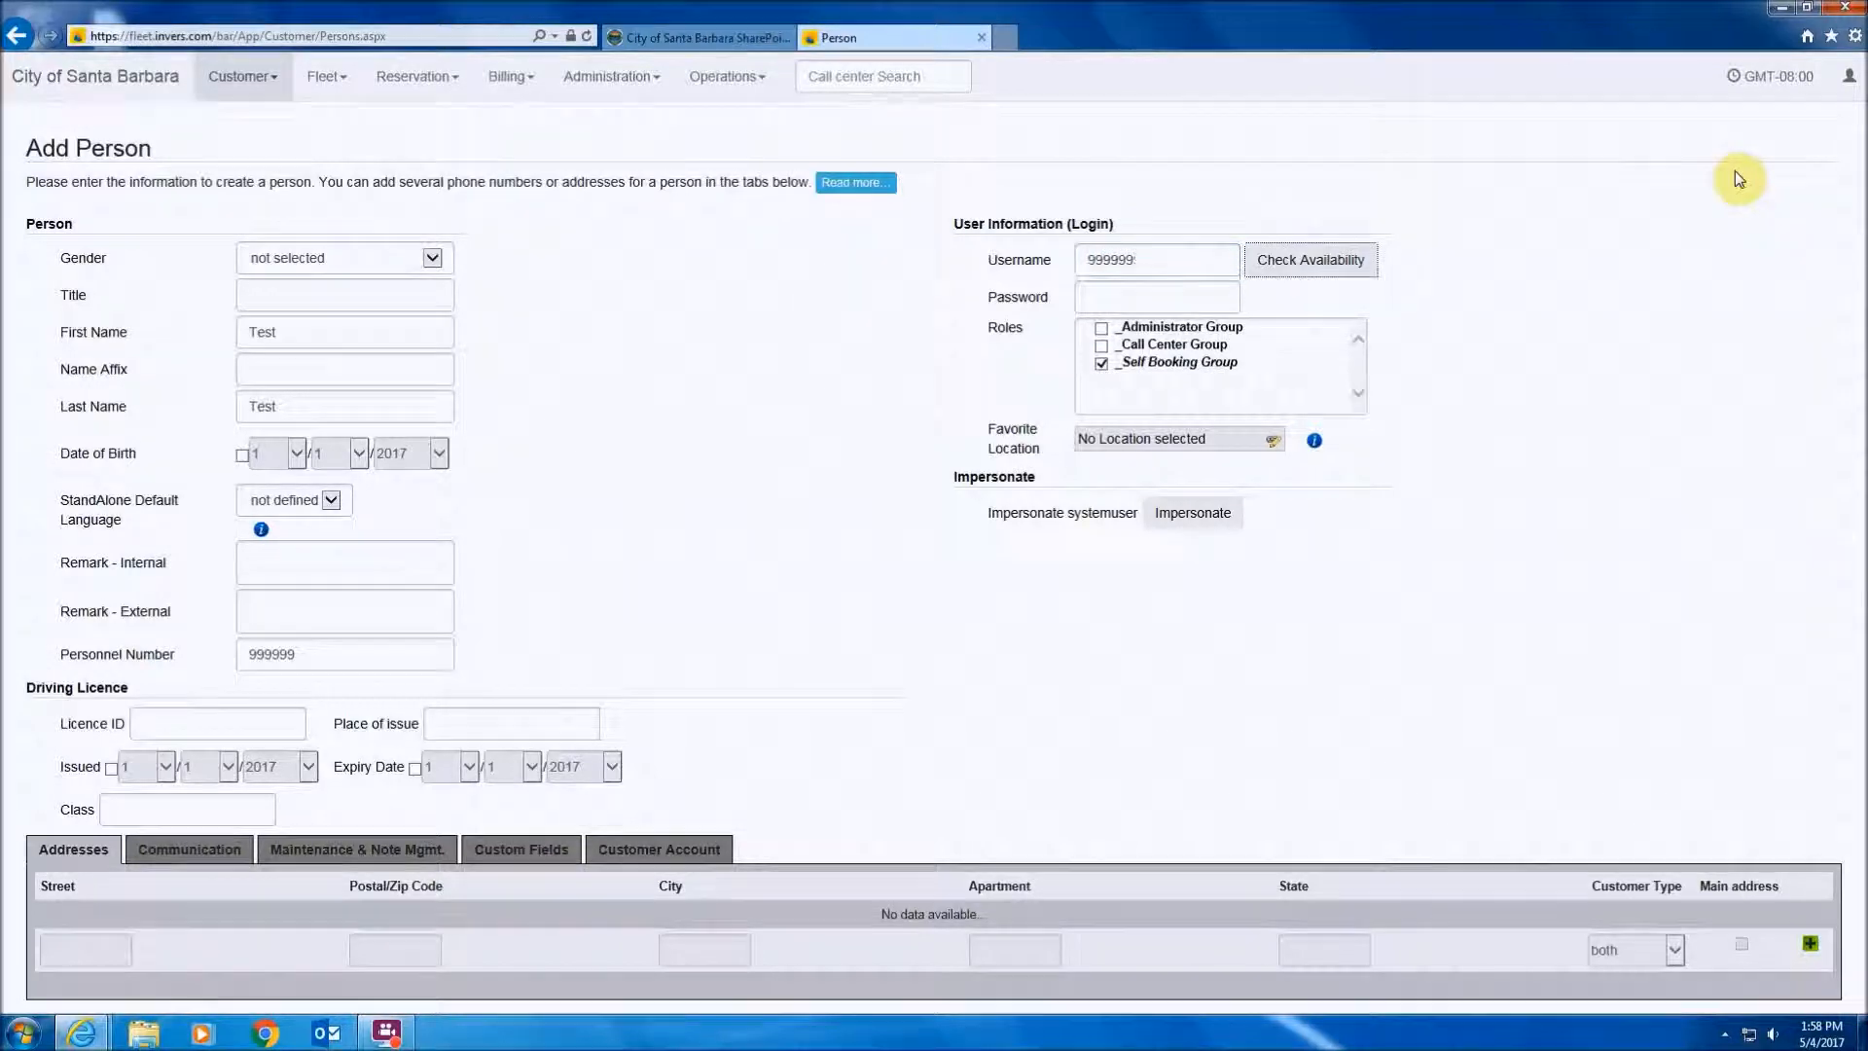
left_click(1127, 304)
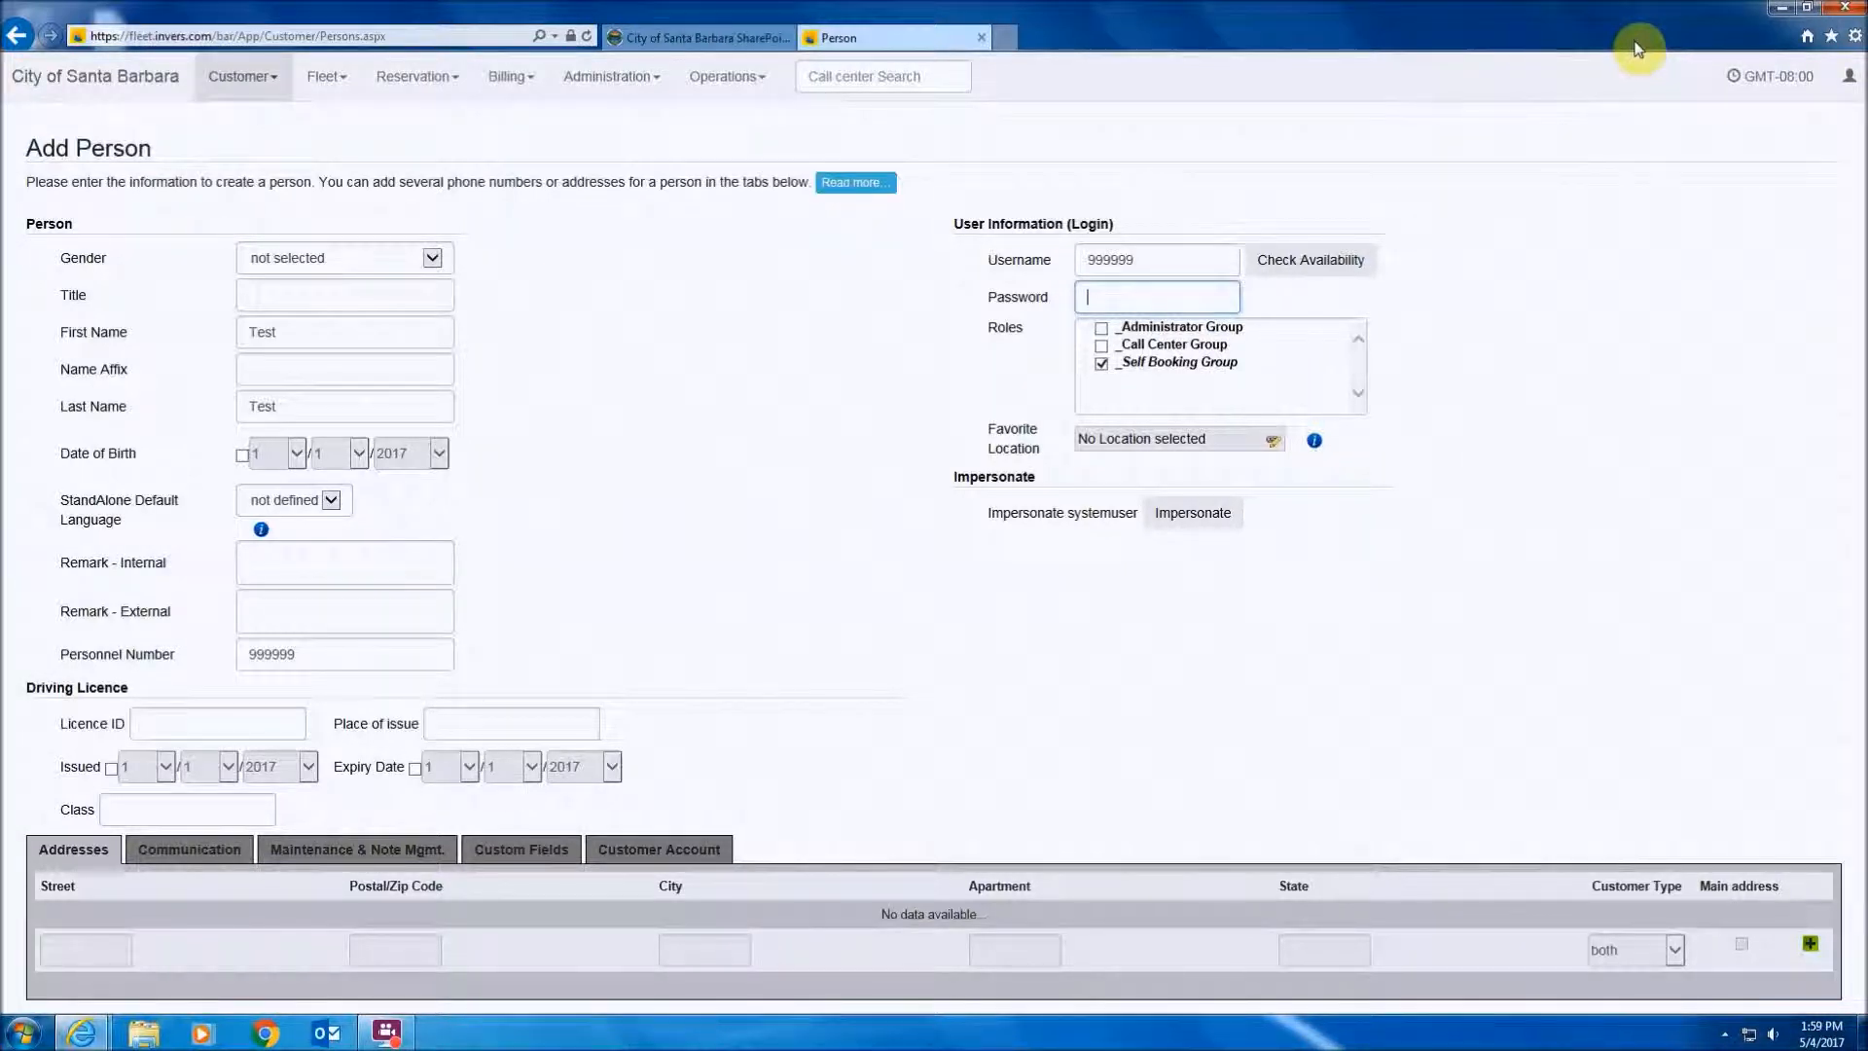
type("•••")
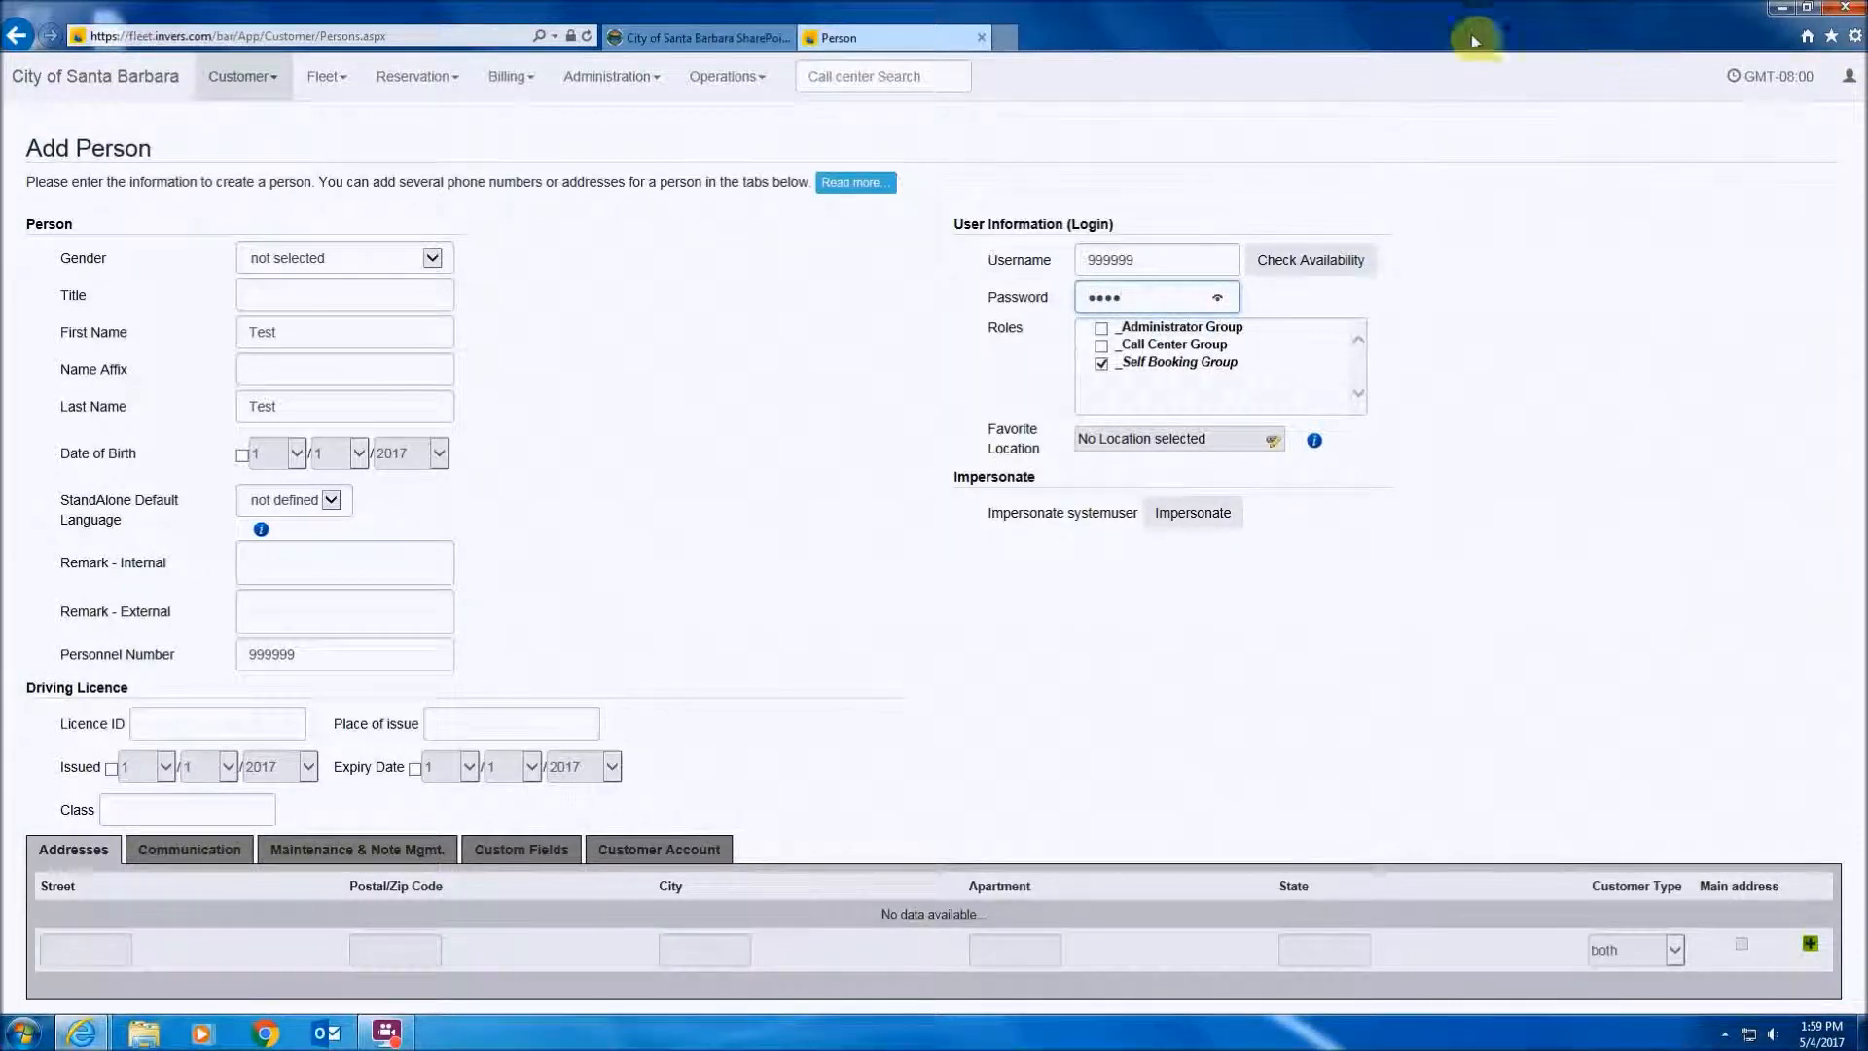
- Add the person's e-mail address as an EMail entry, customer type Private, with Notify on
left_click(188, 850)
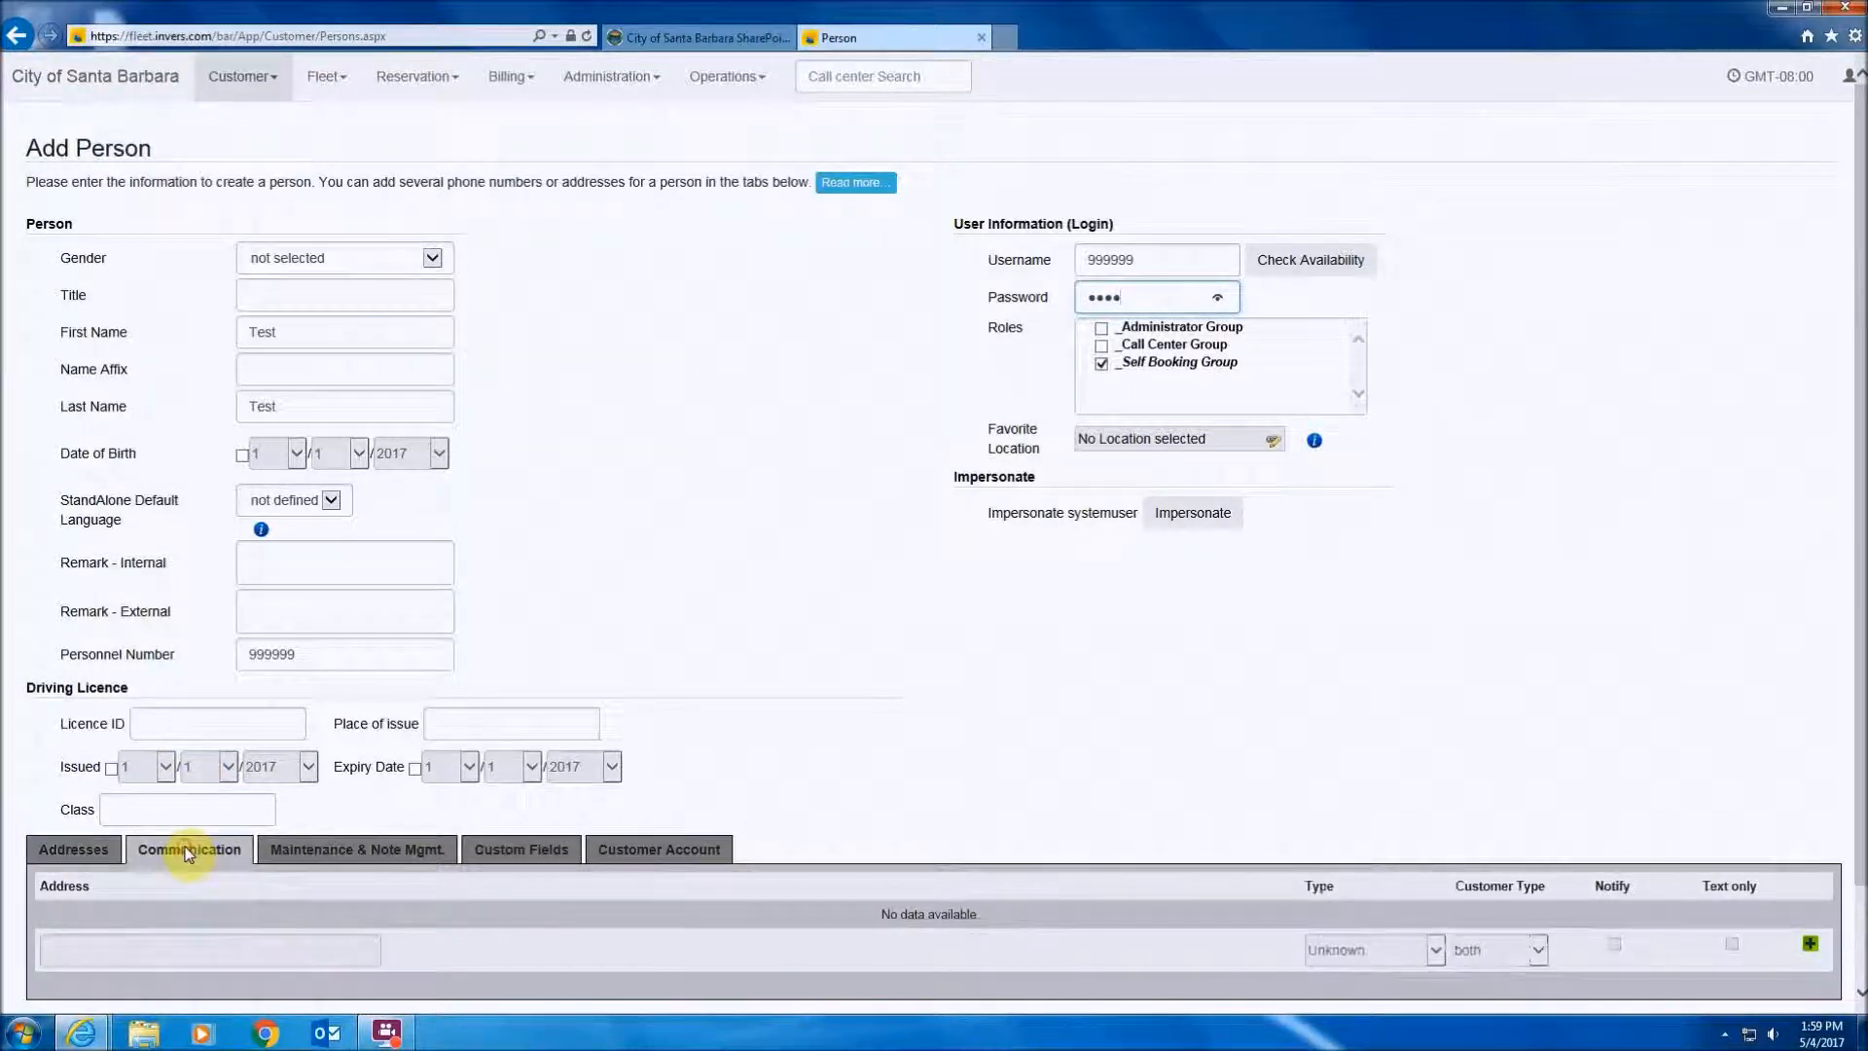
left_click(1808, 949)
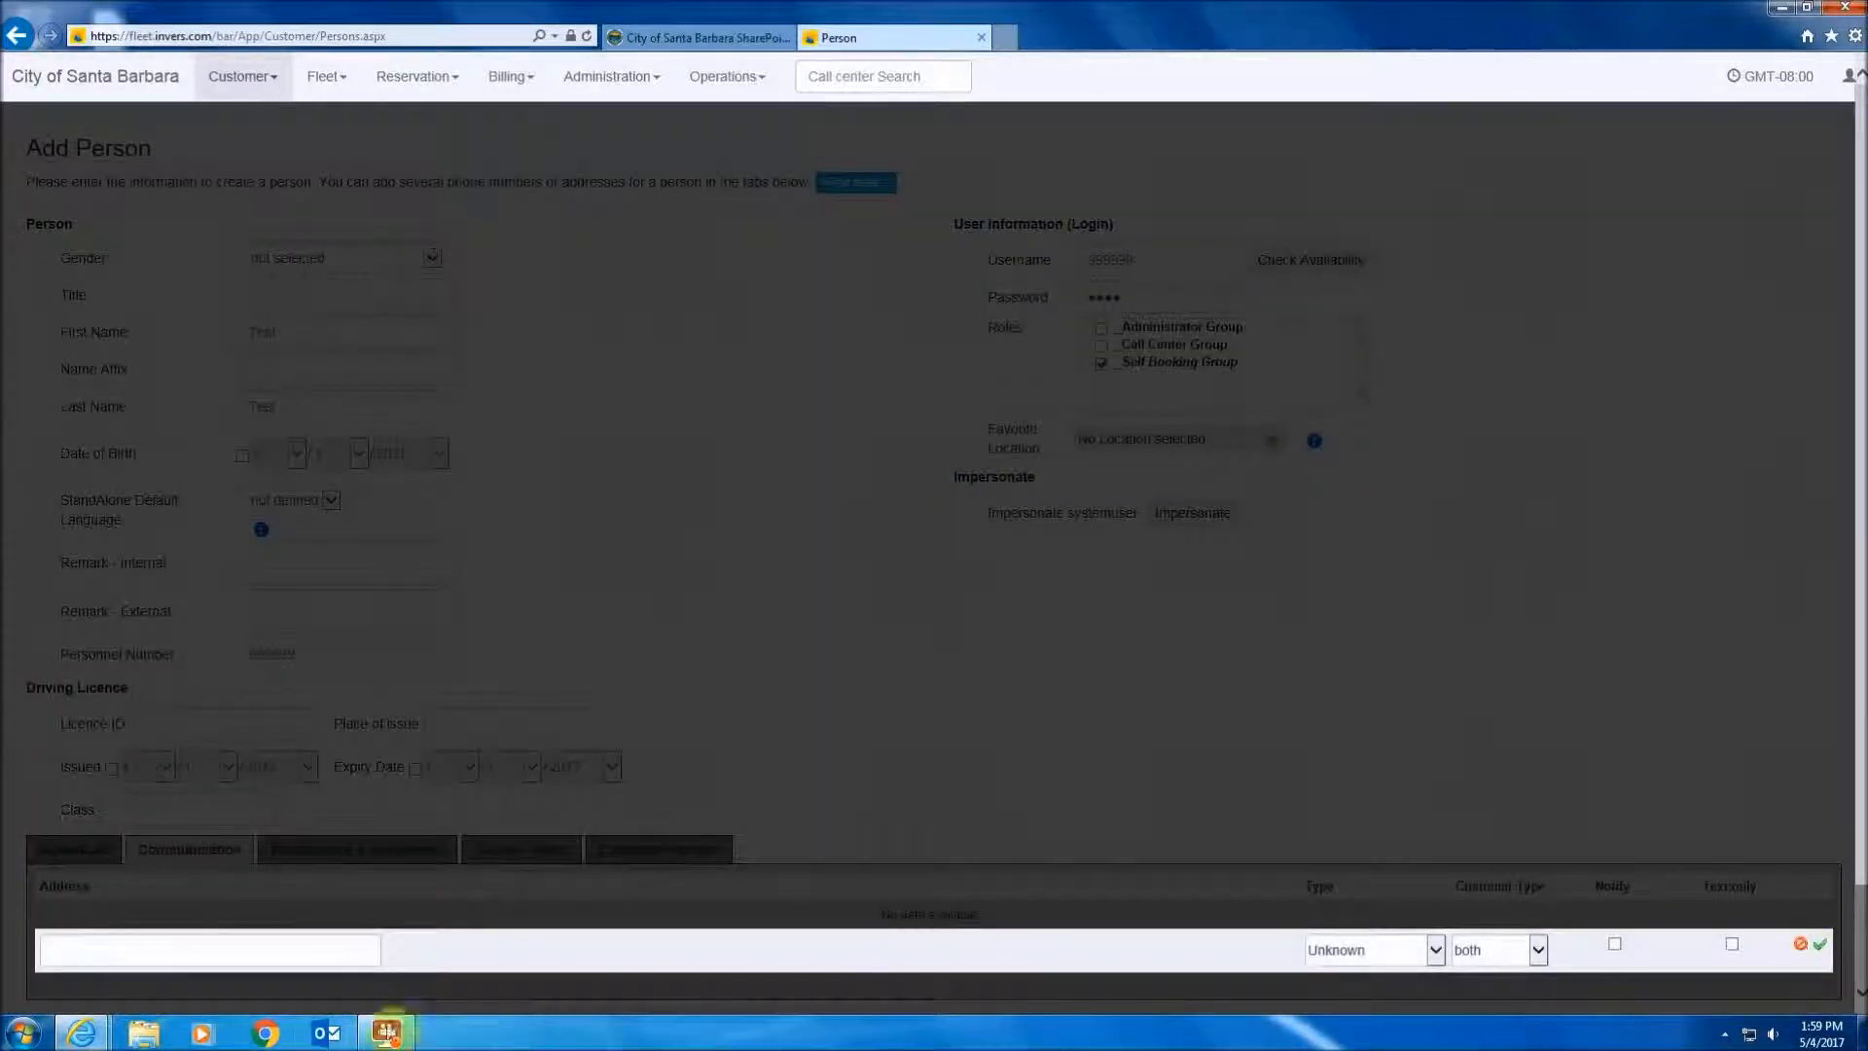
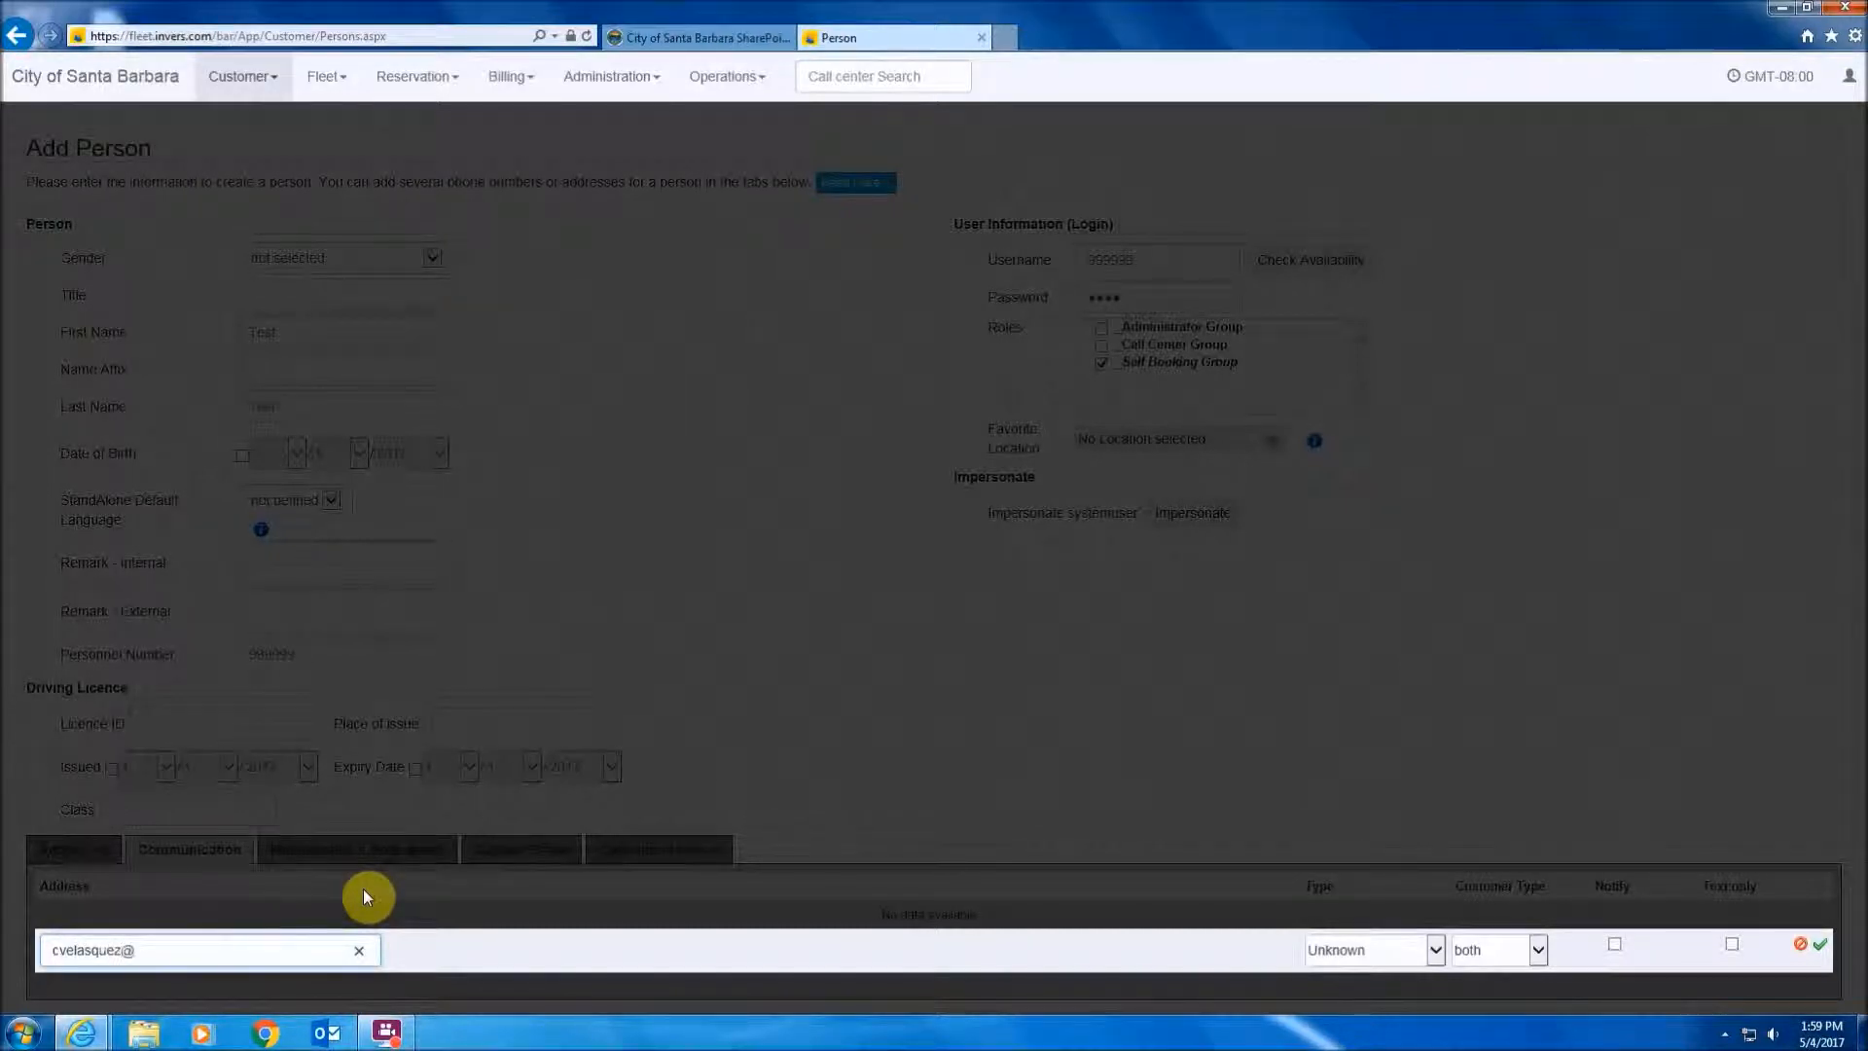
left_click(1442, 949)
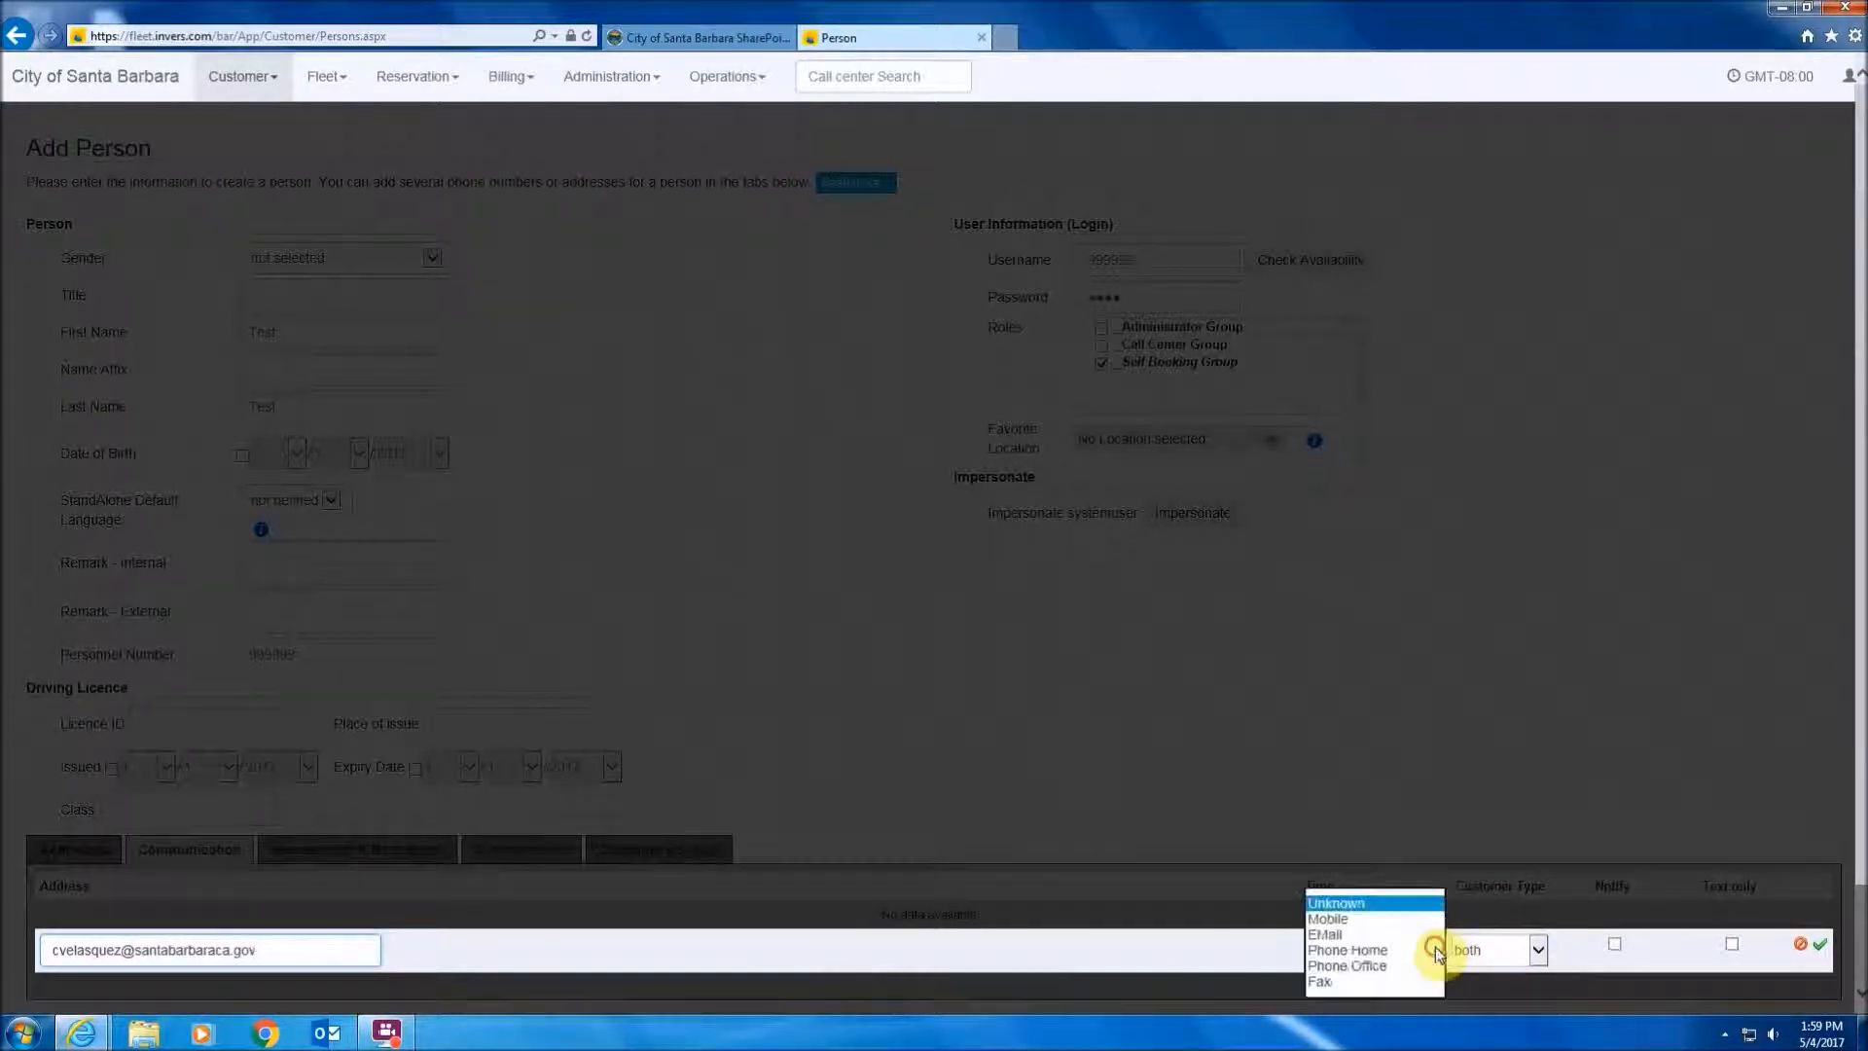
left_click(1324, 936)
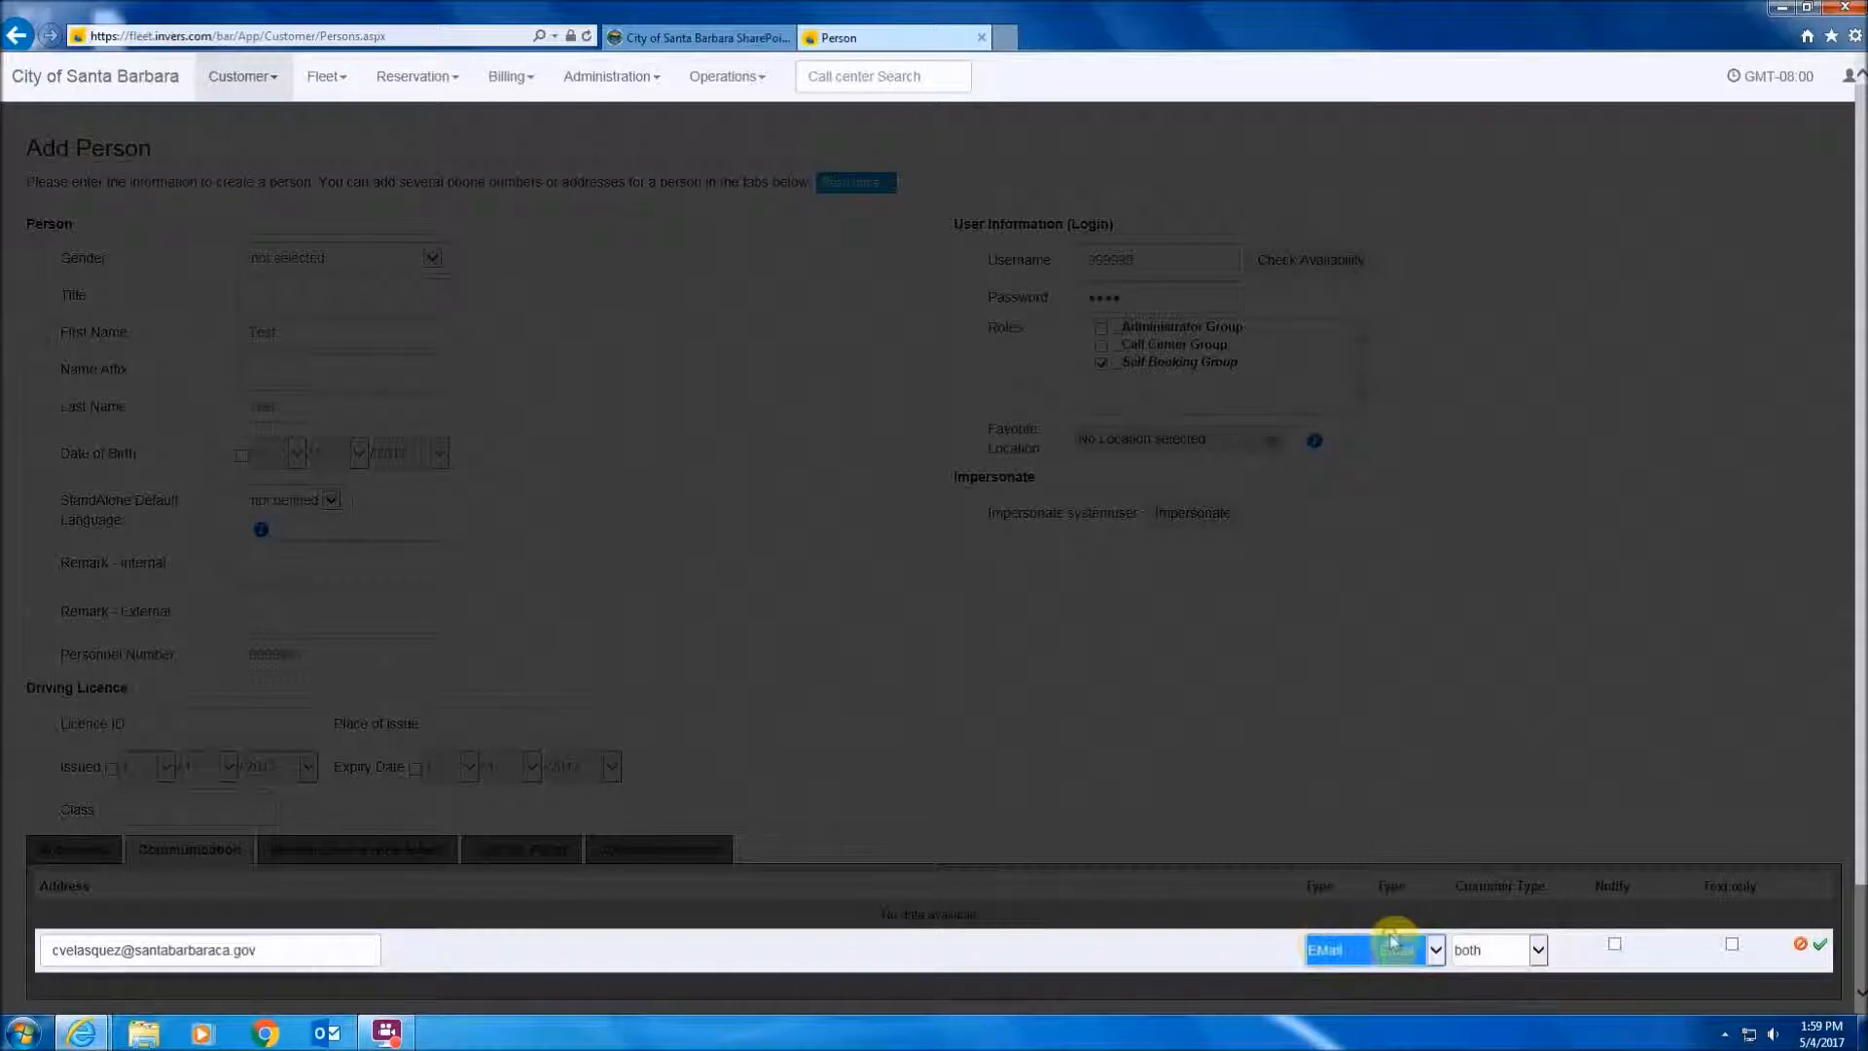
left_click(1542, 951)
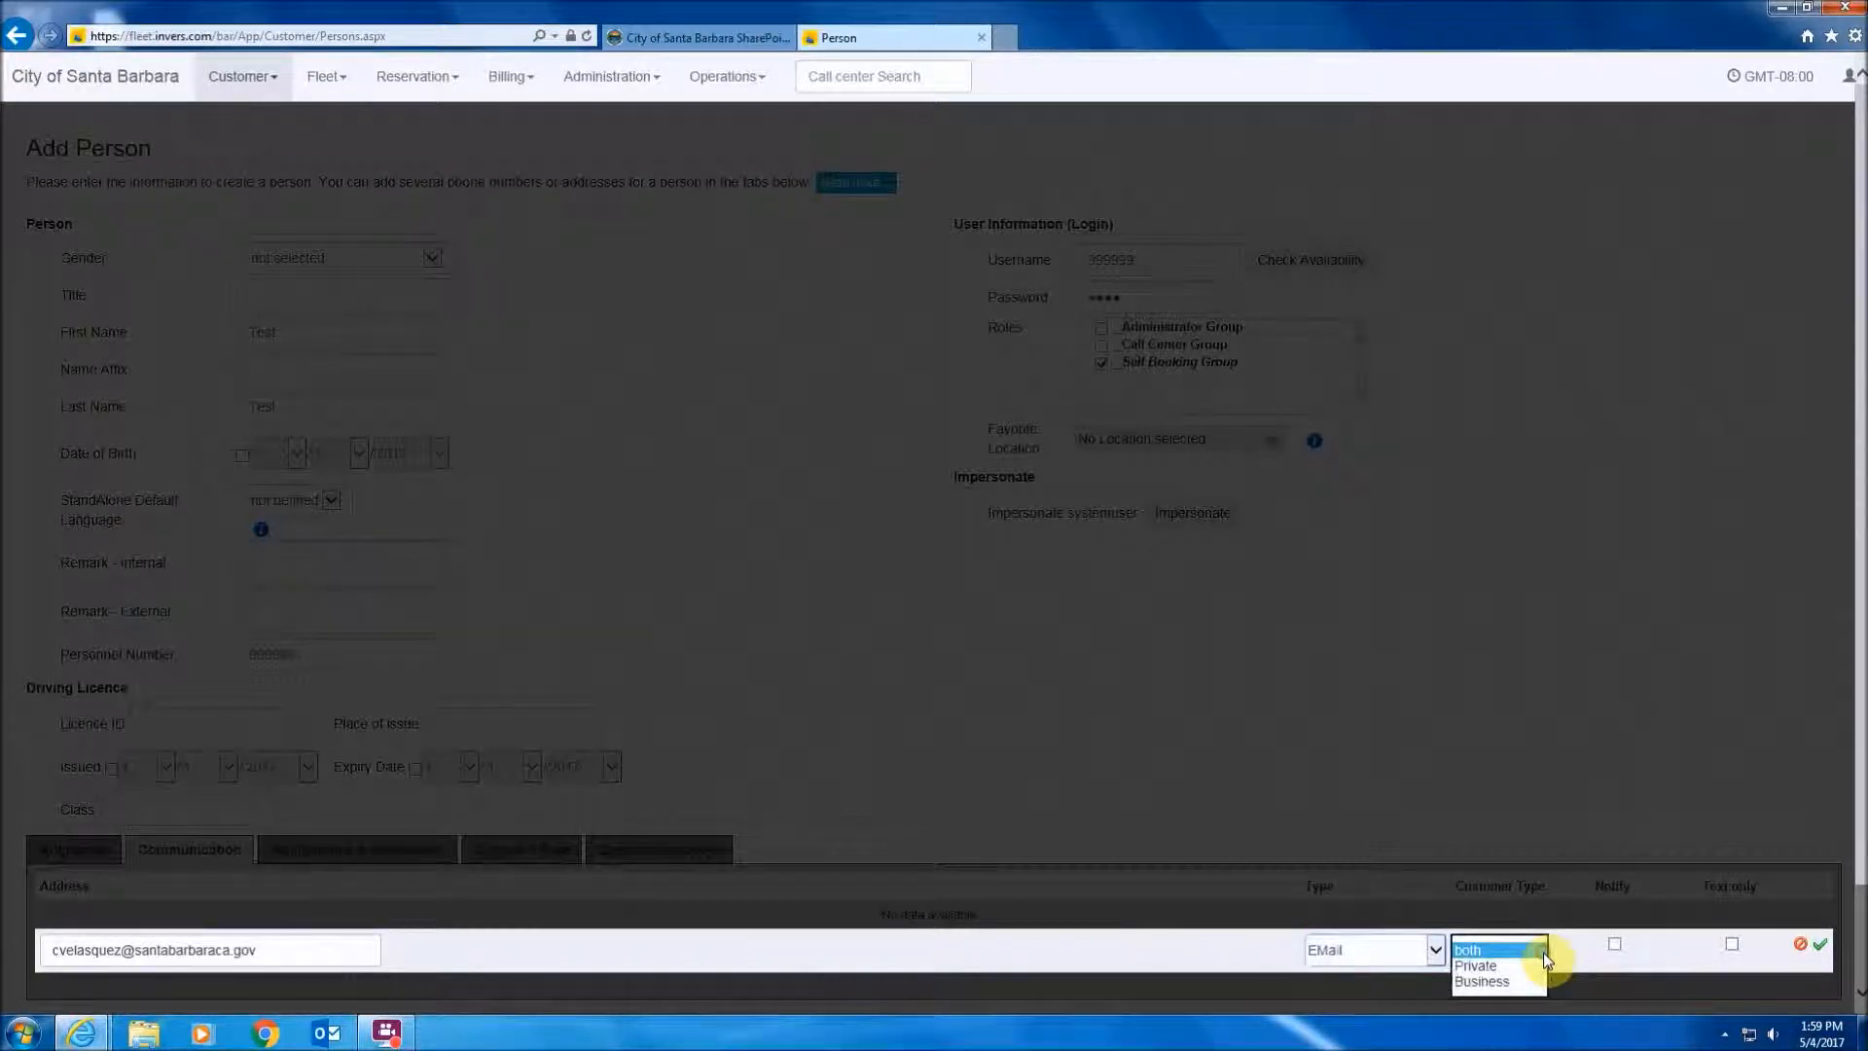
left_click(1473, 968)
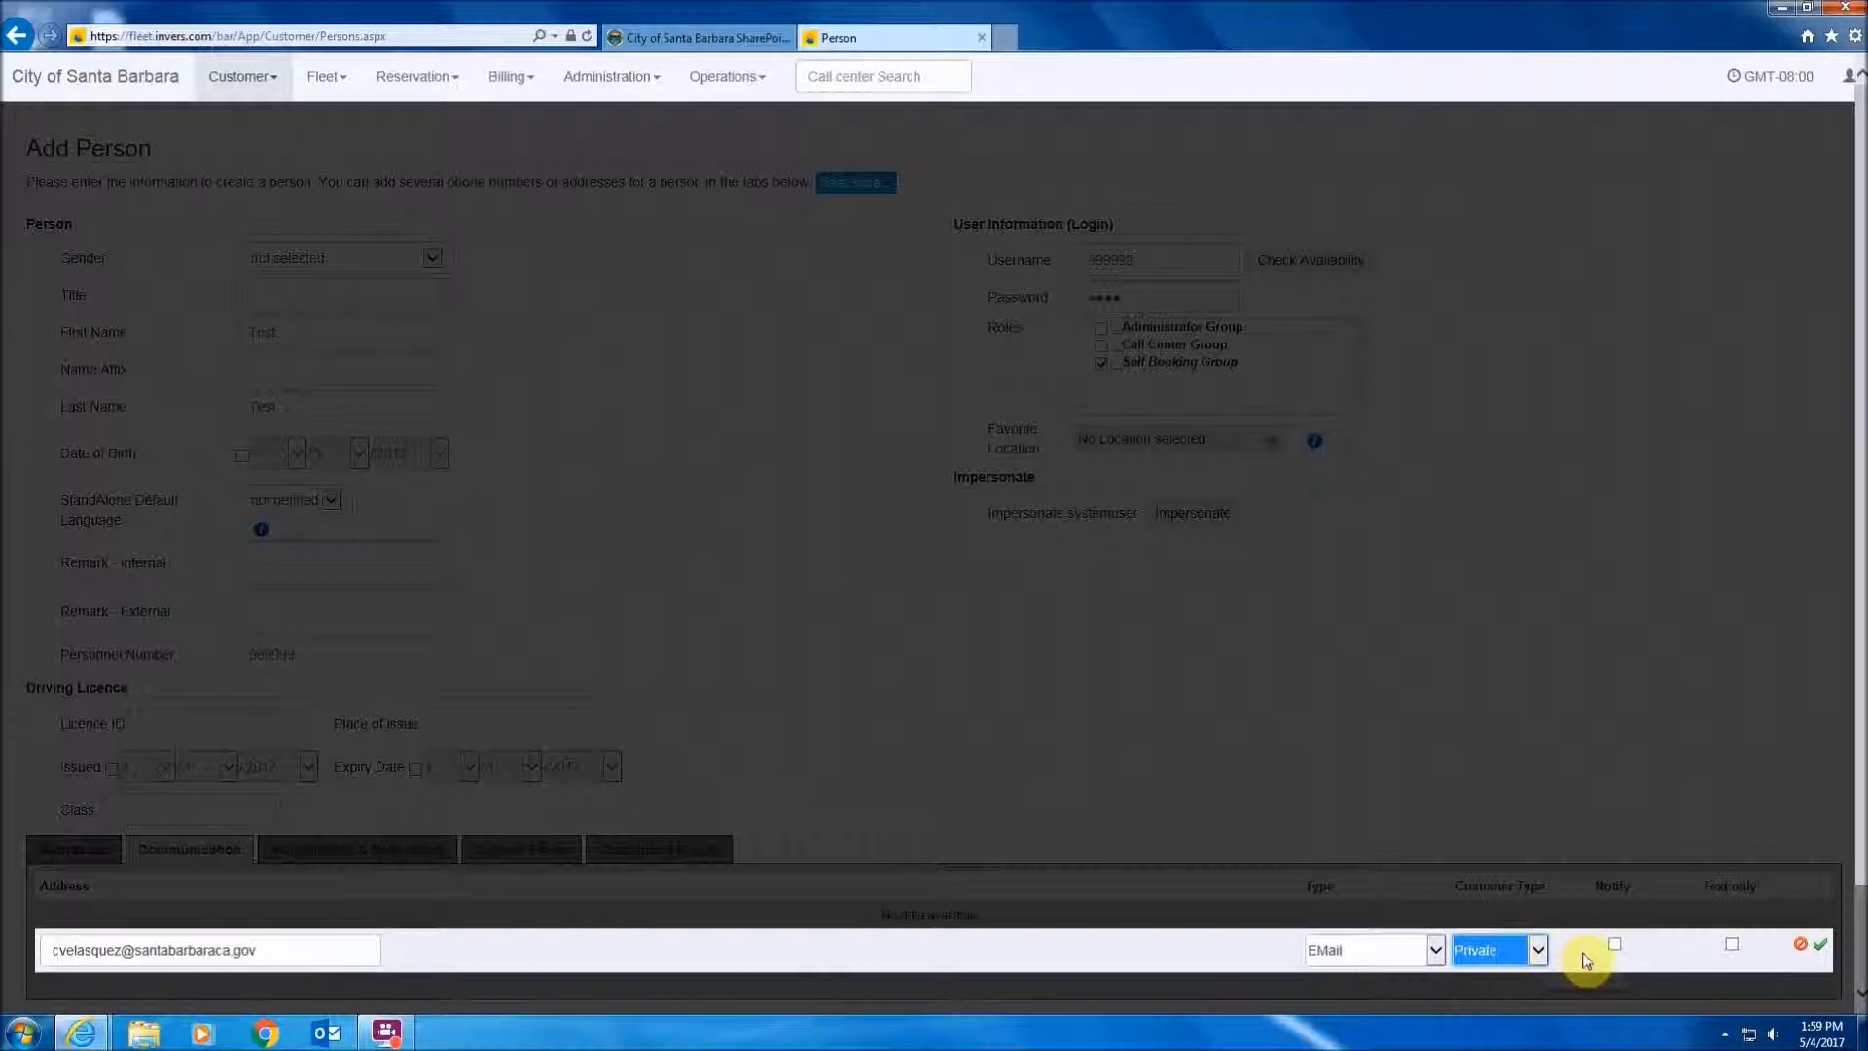
left_click(1615, 946)
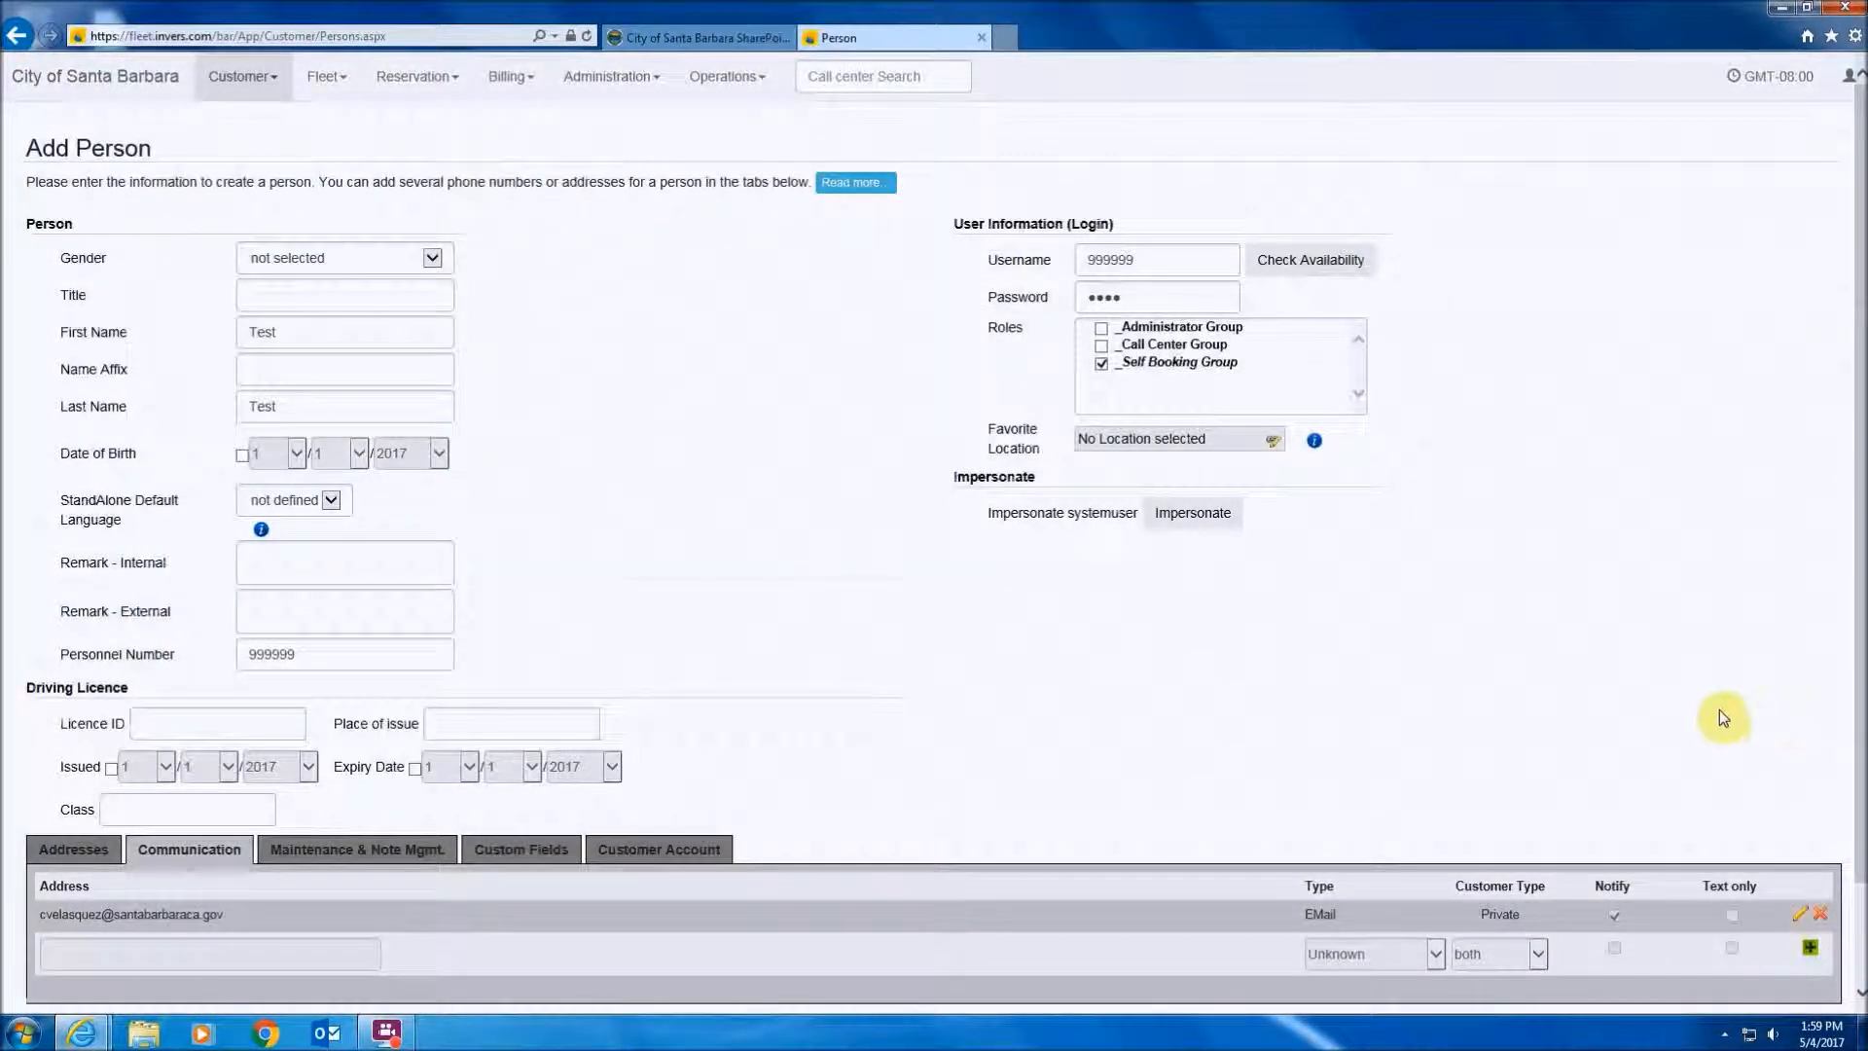
scroll(1719, 709, "down", 1)
- Save and activate the Test person, then go to Customer > Customer Accounts
left_click(1590, 917)
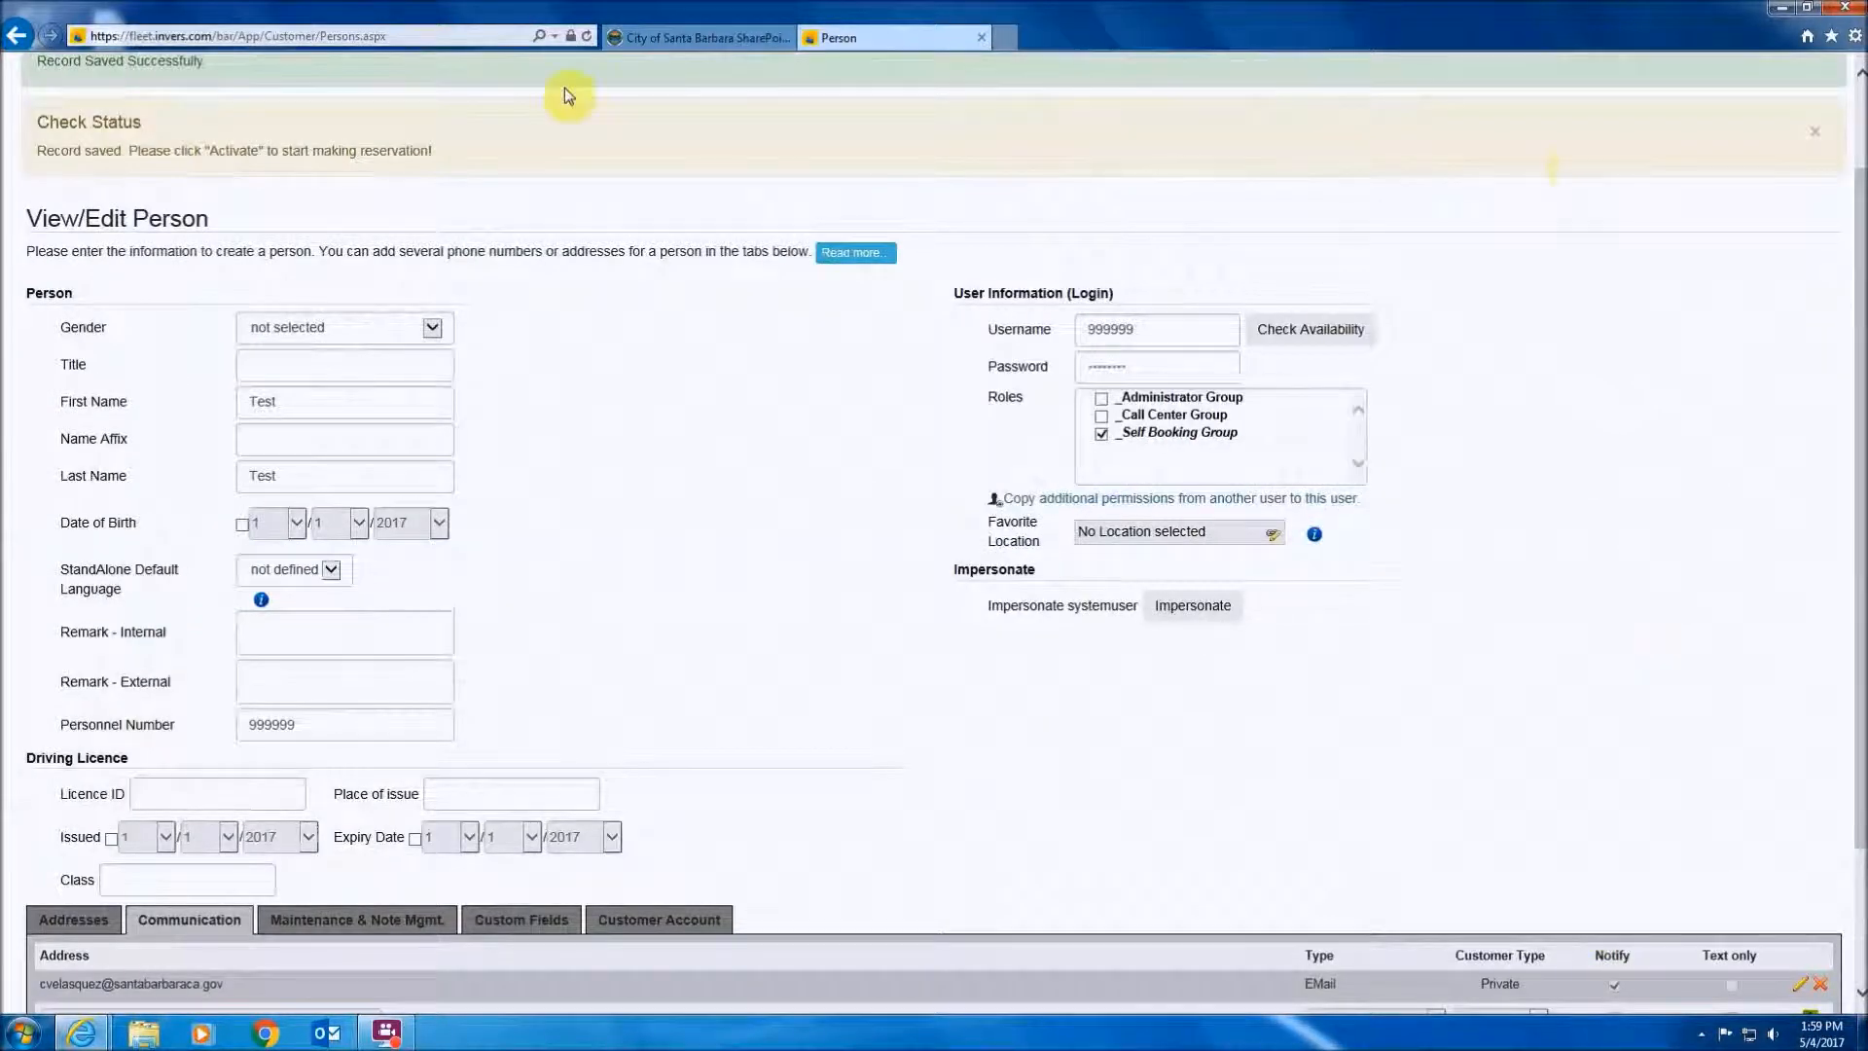
scroll(1652, 640, "down", 2)
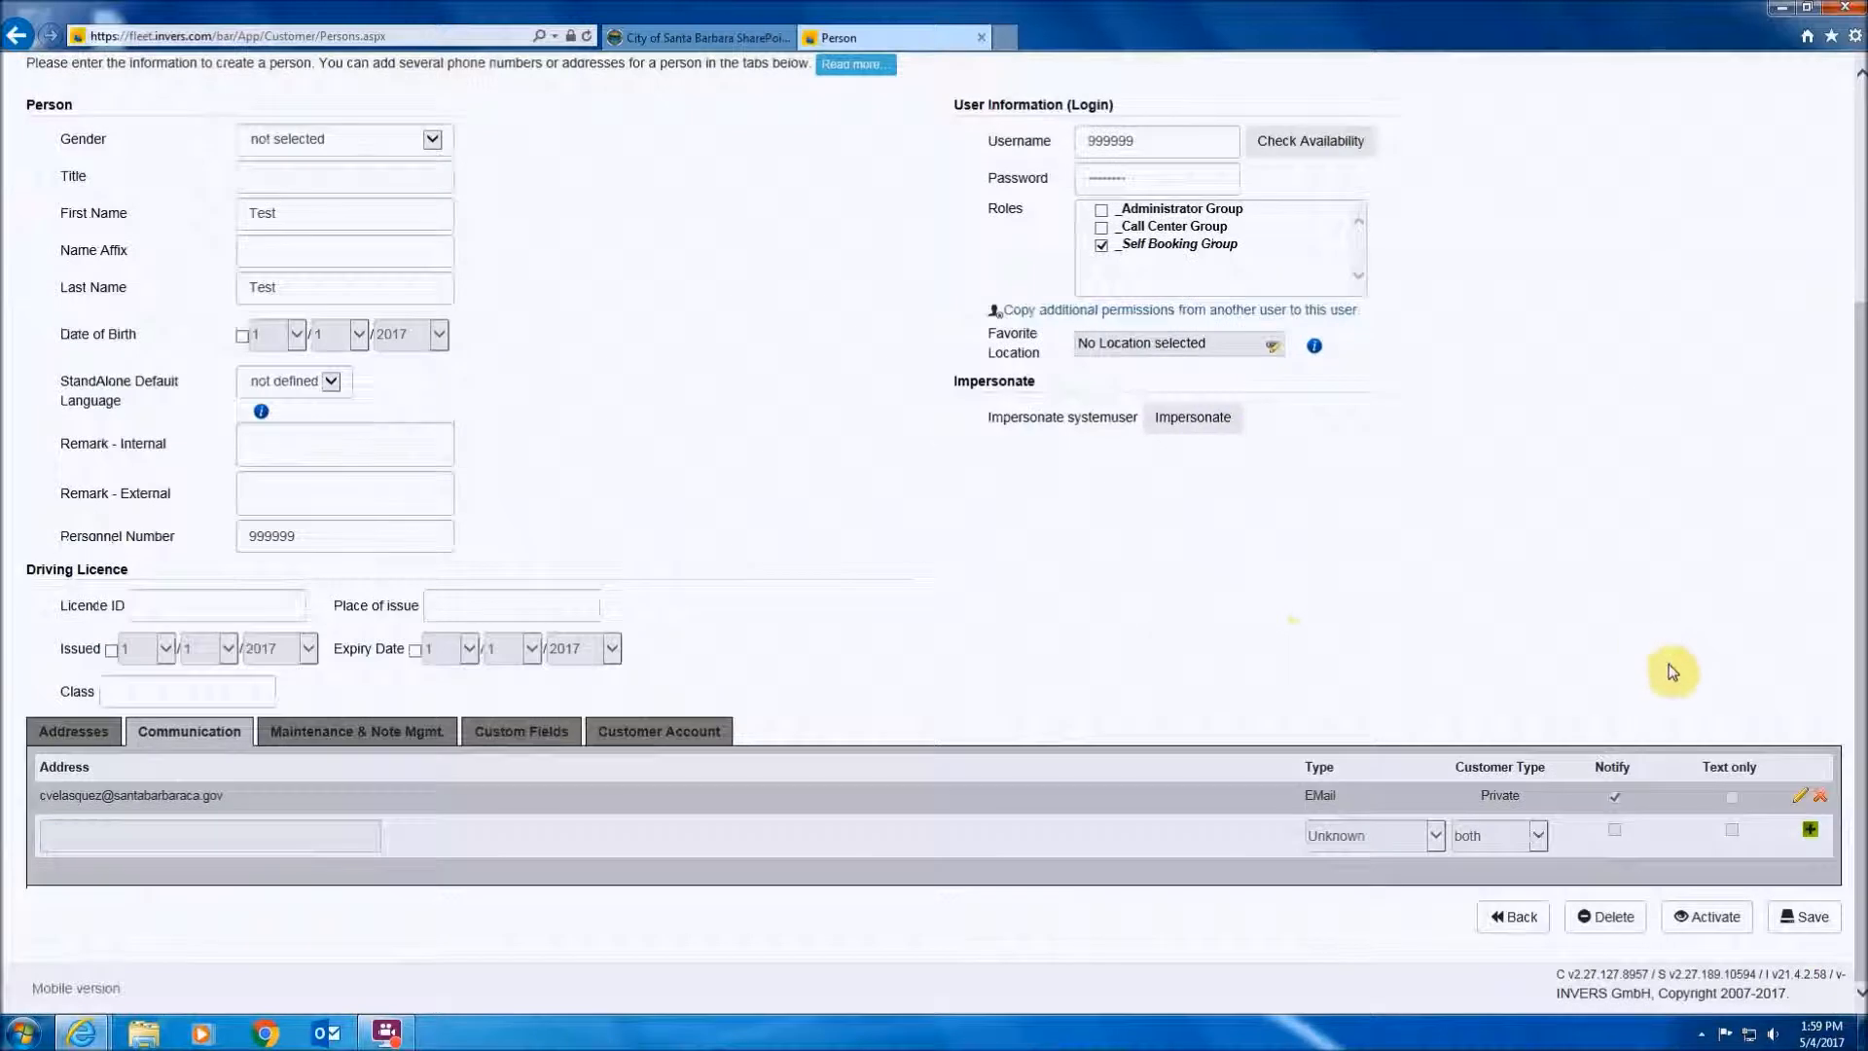
left_click(1714, 918)
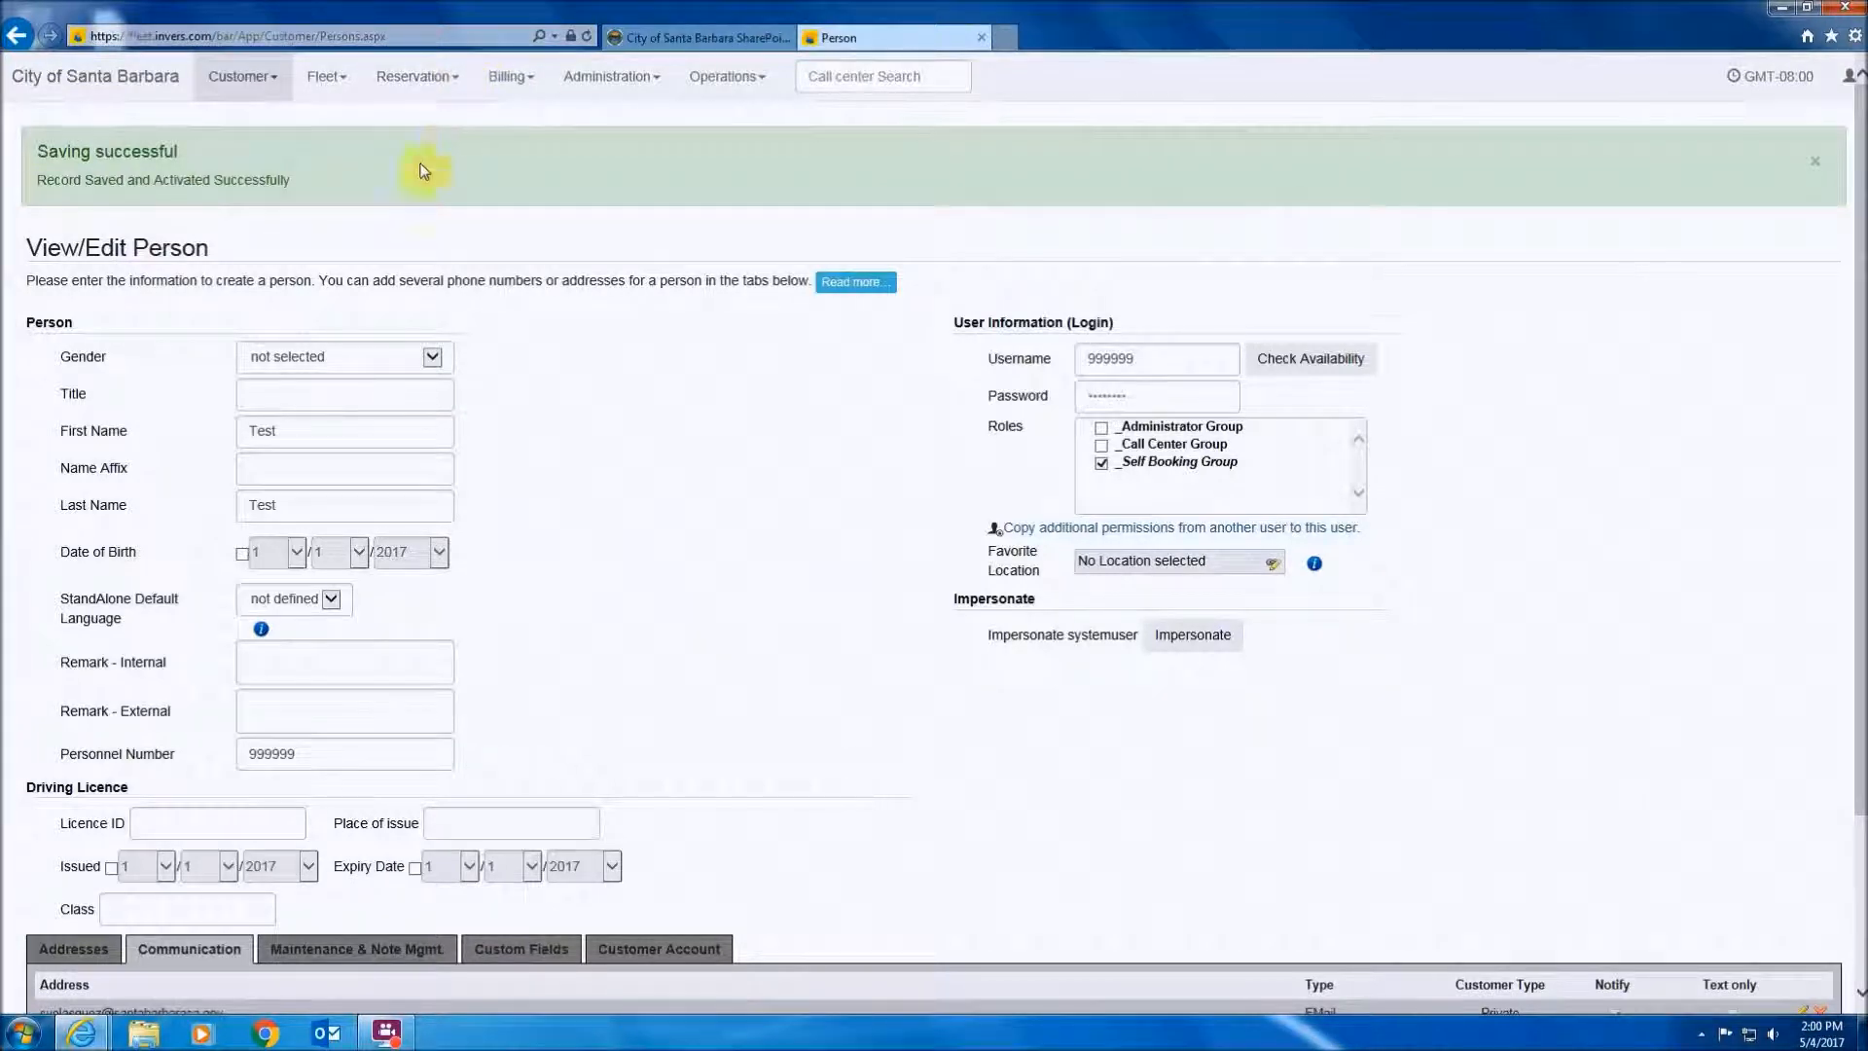
left_click(249, 78)
left_click(257, 141)
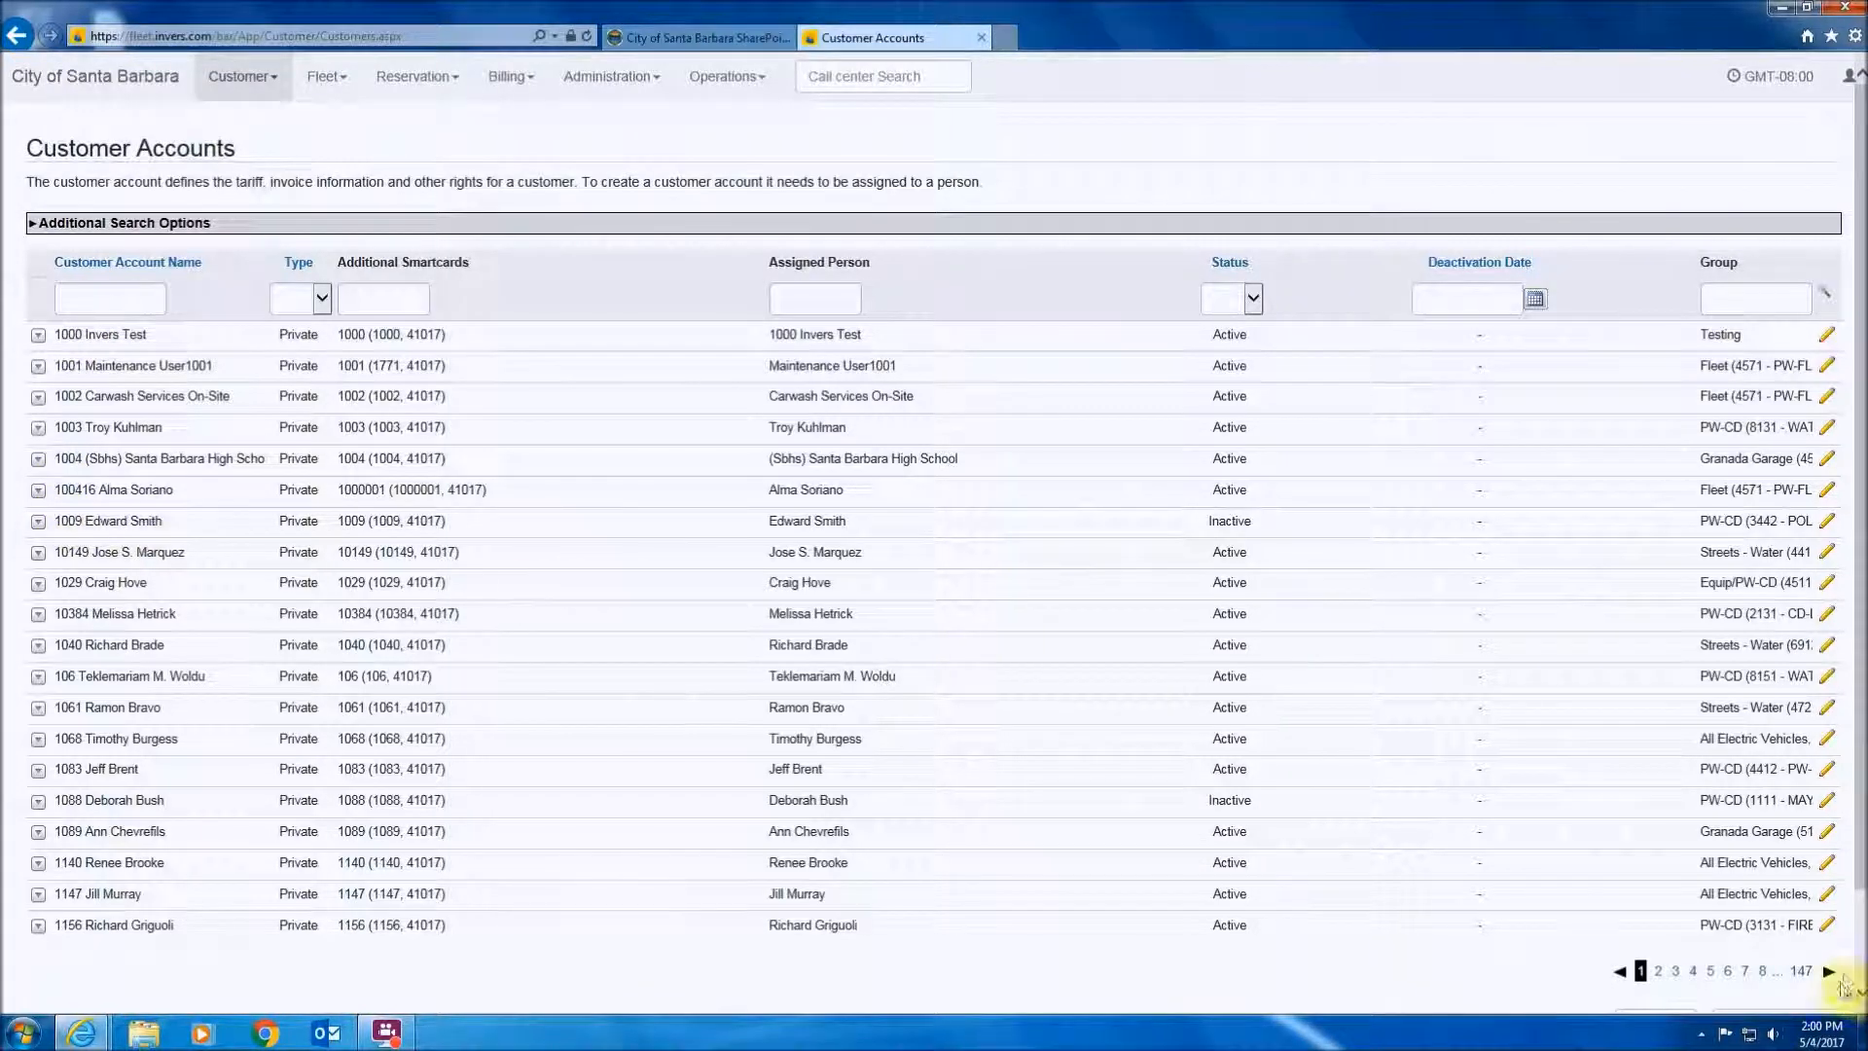
- Start a new customer account and begin filling in the Customer Name field
left_click_drag(1848, 875, 1845, 1006)
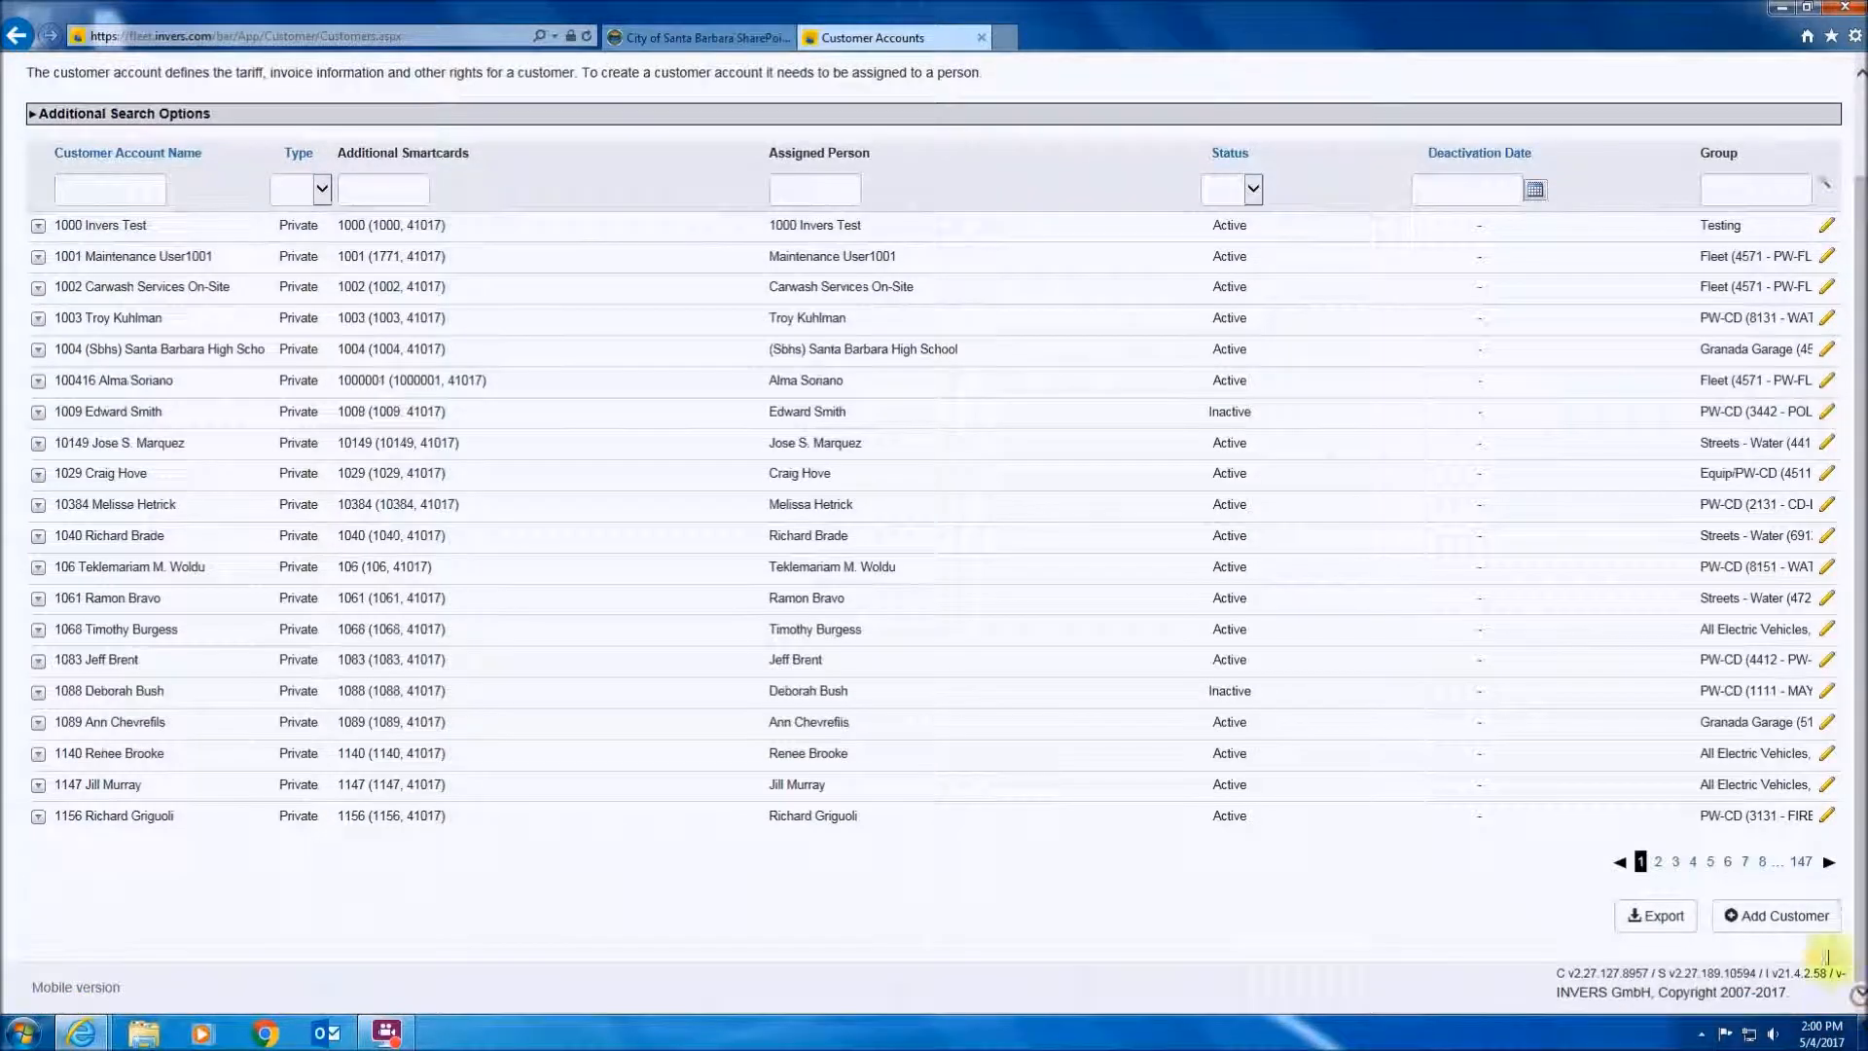
left_click(1751, 920)
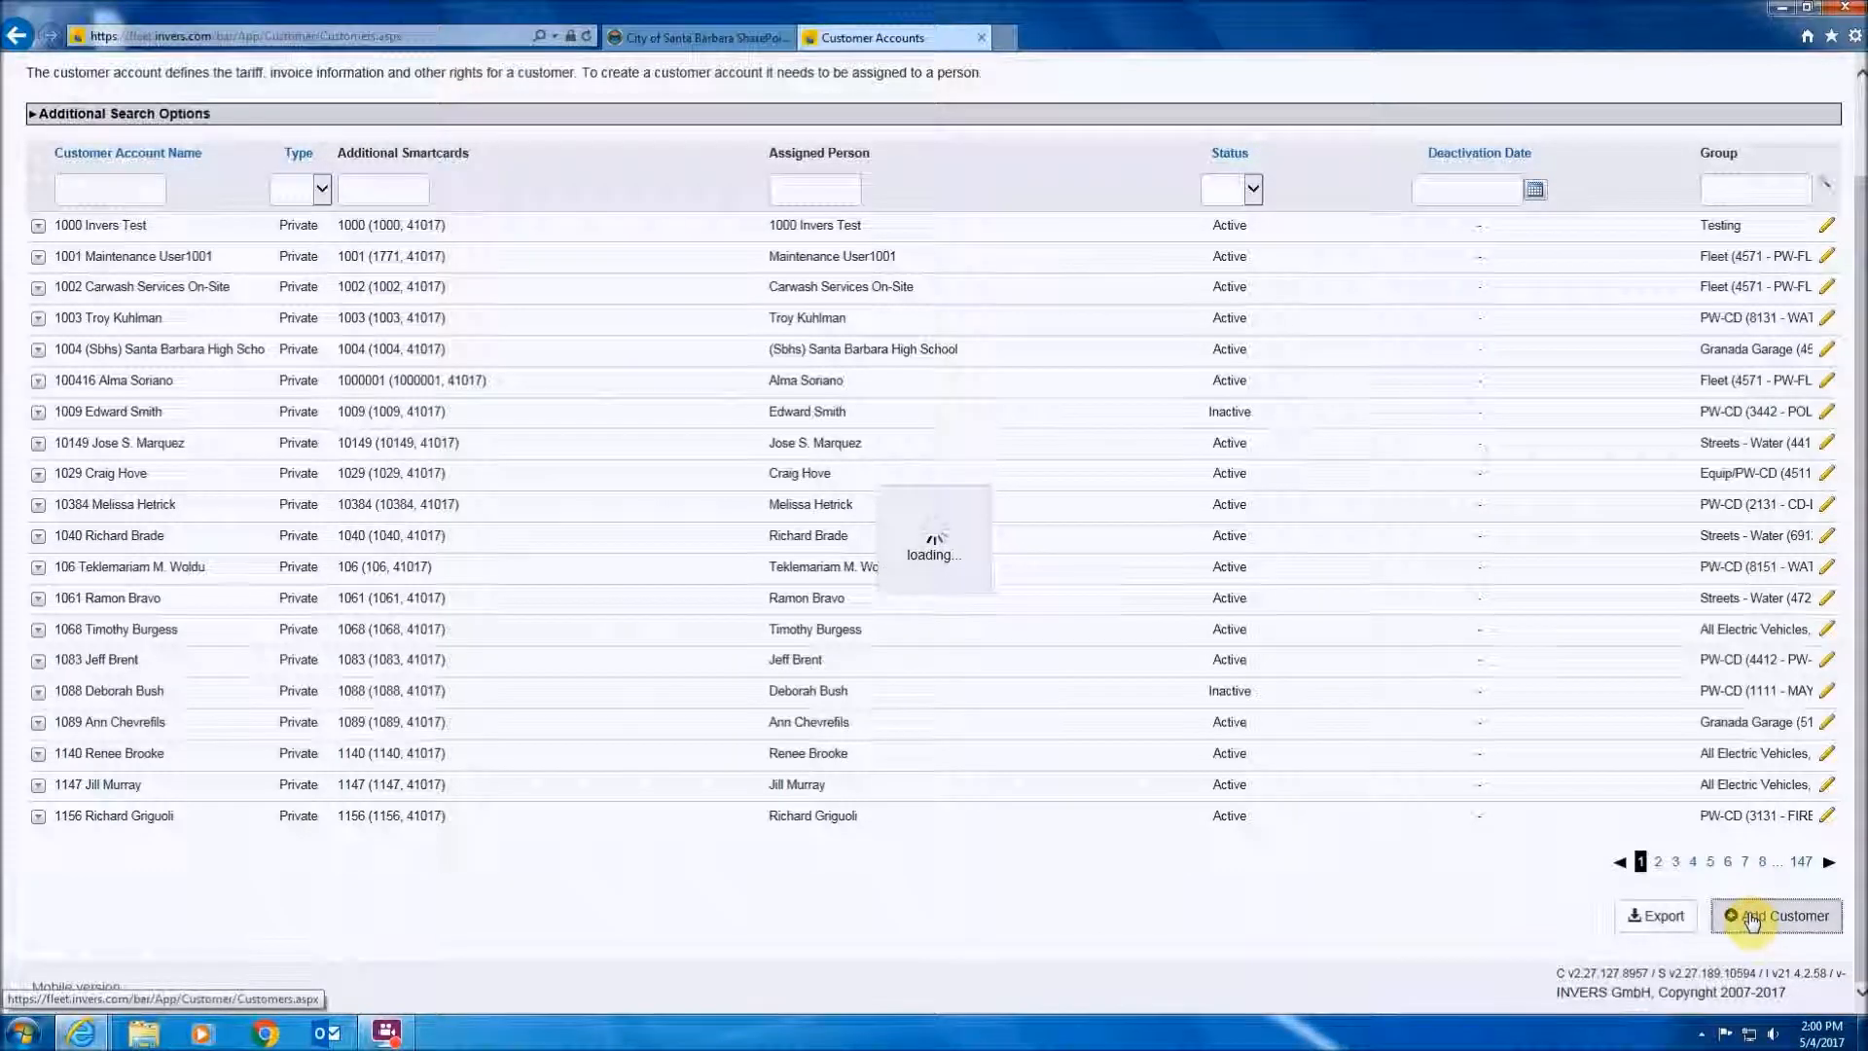
left_click(307, 259)
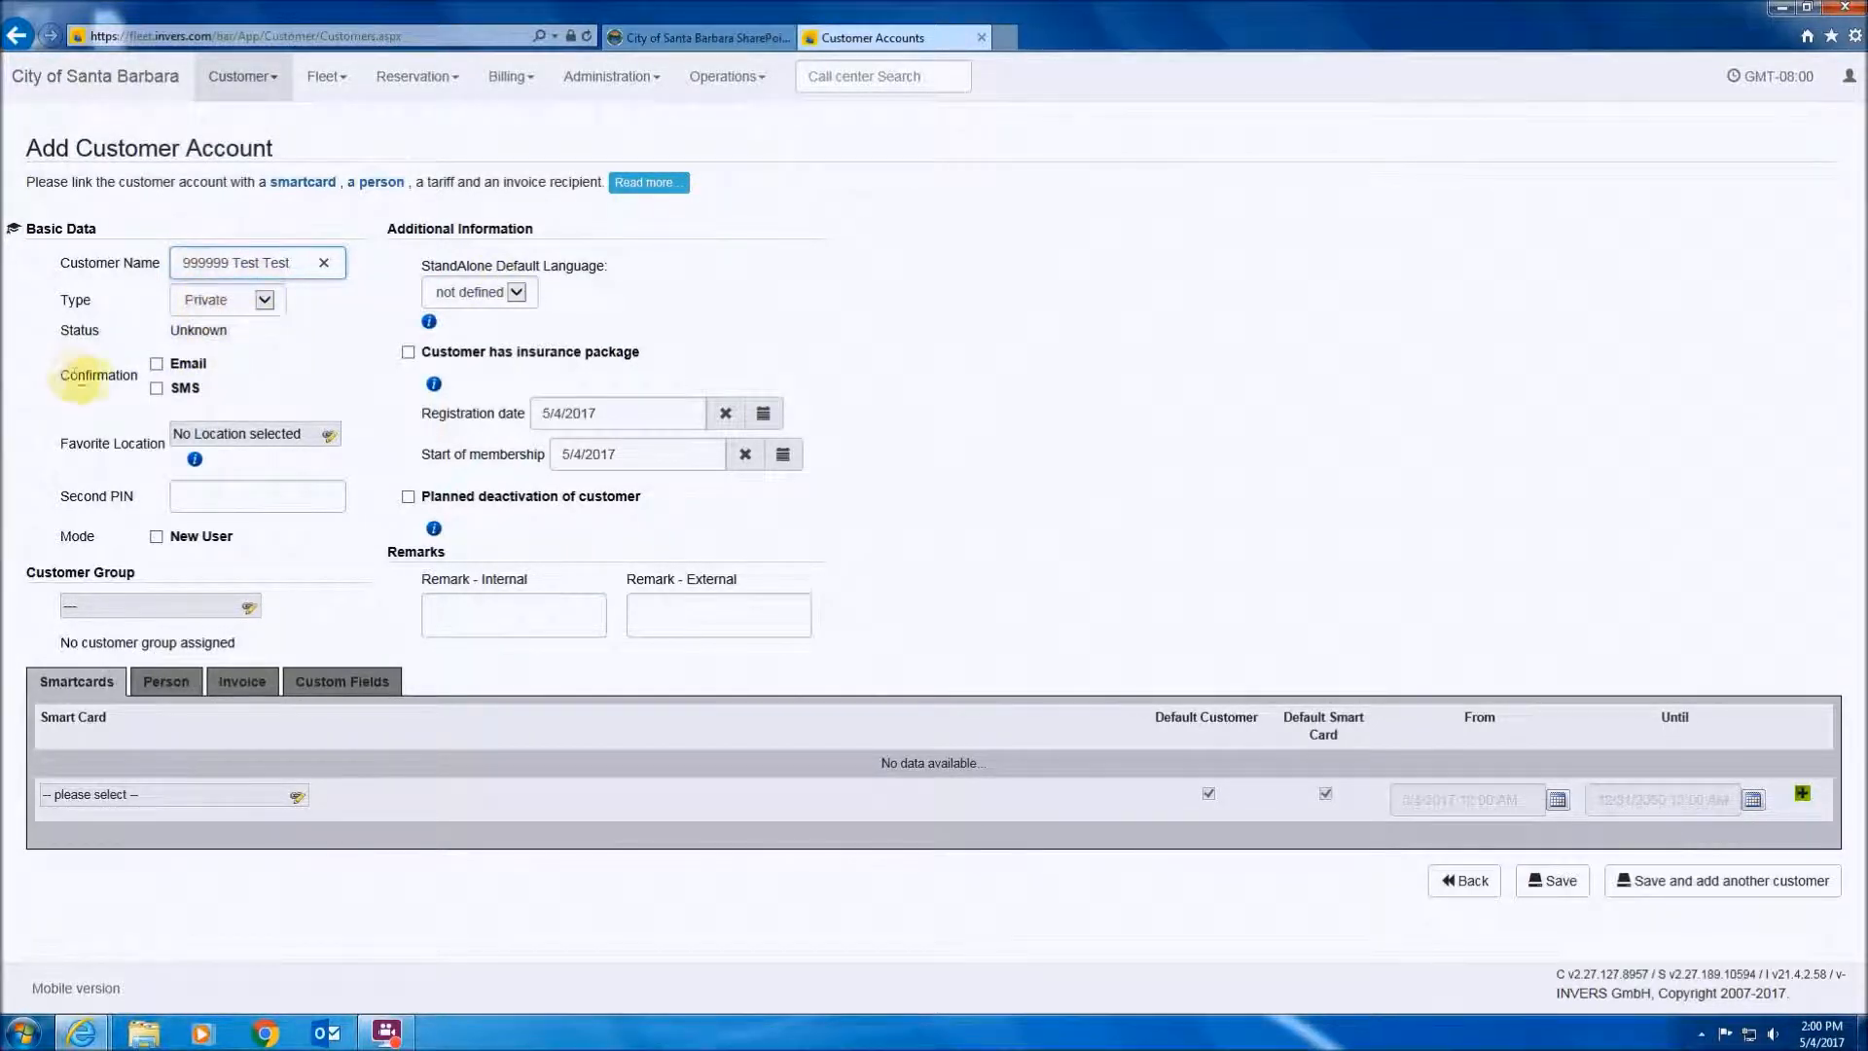
- Turn on Email confirmation, add Test Test as main person, and save the account
left_click(157, 365)
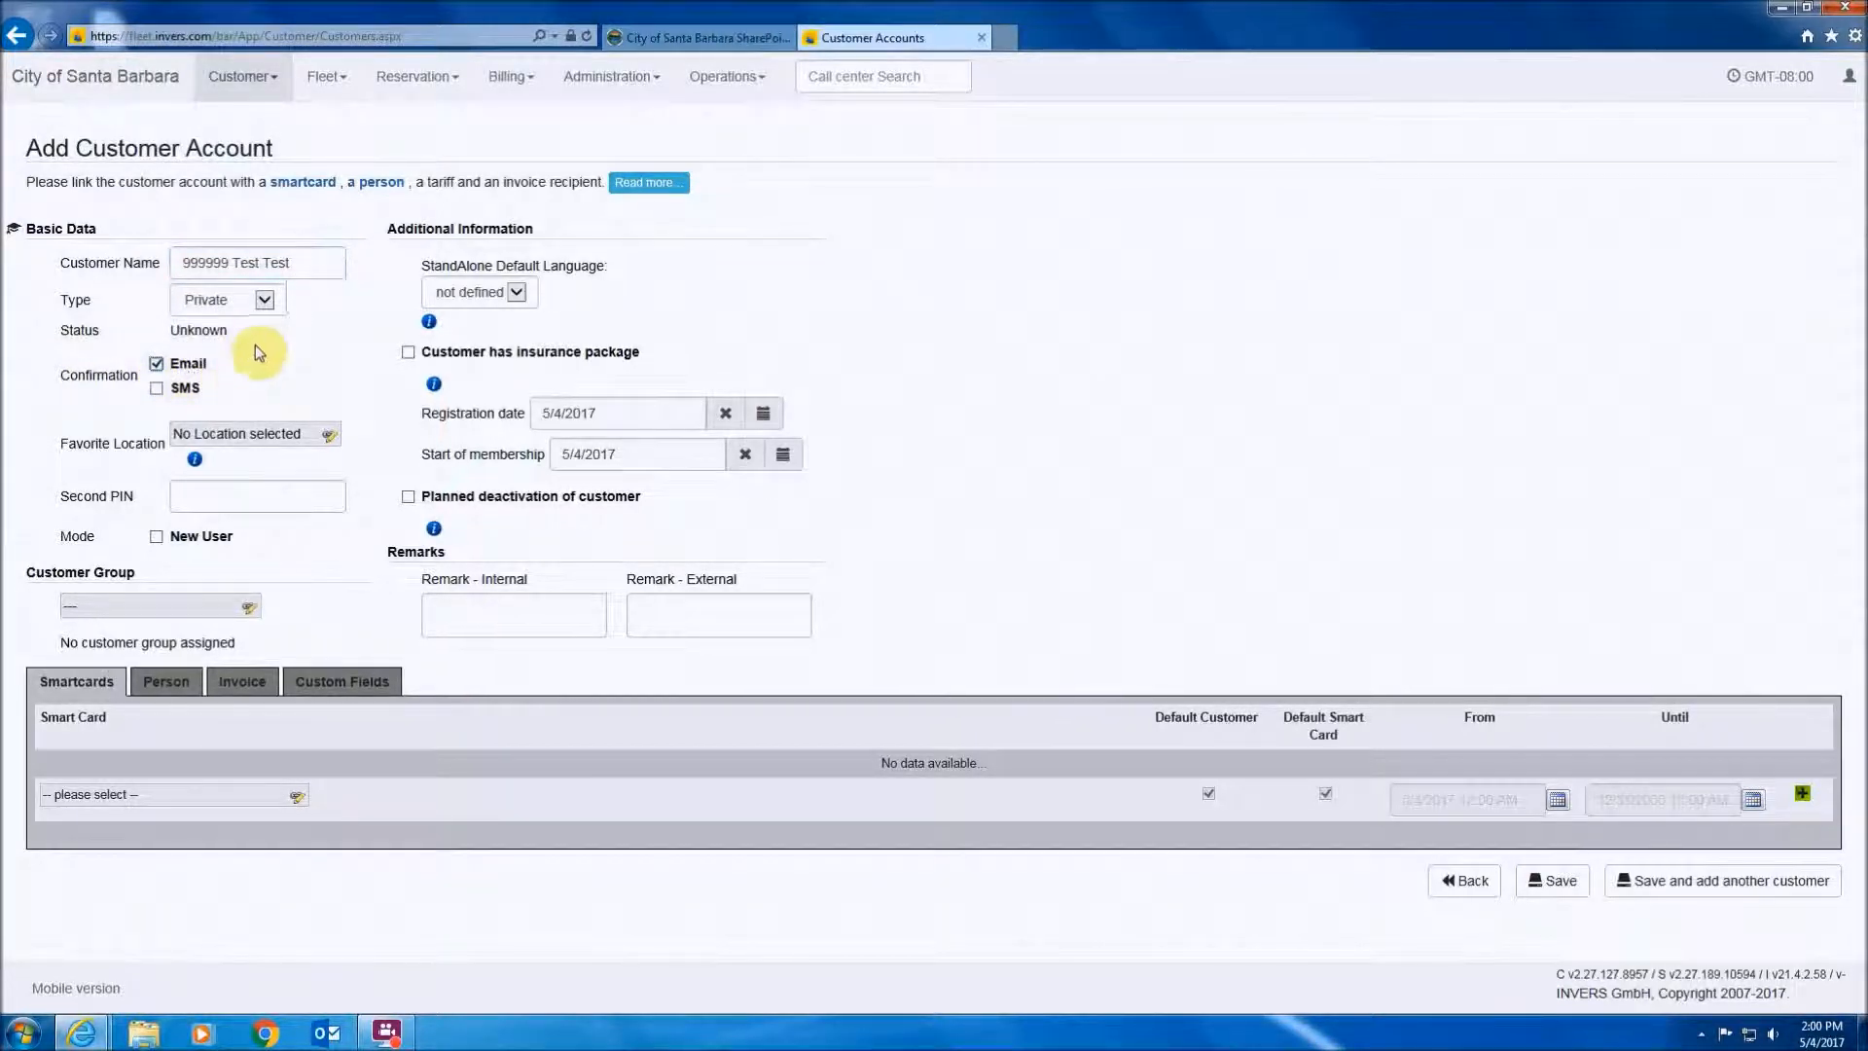
left_click(161, 686)
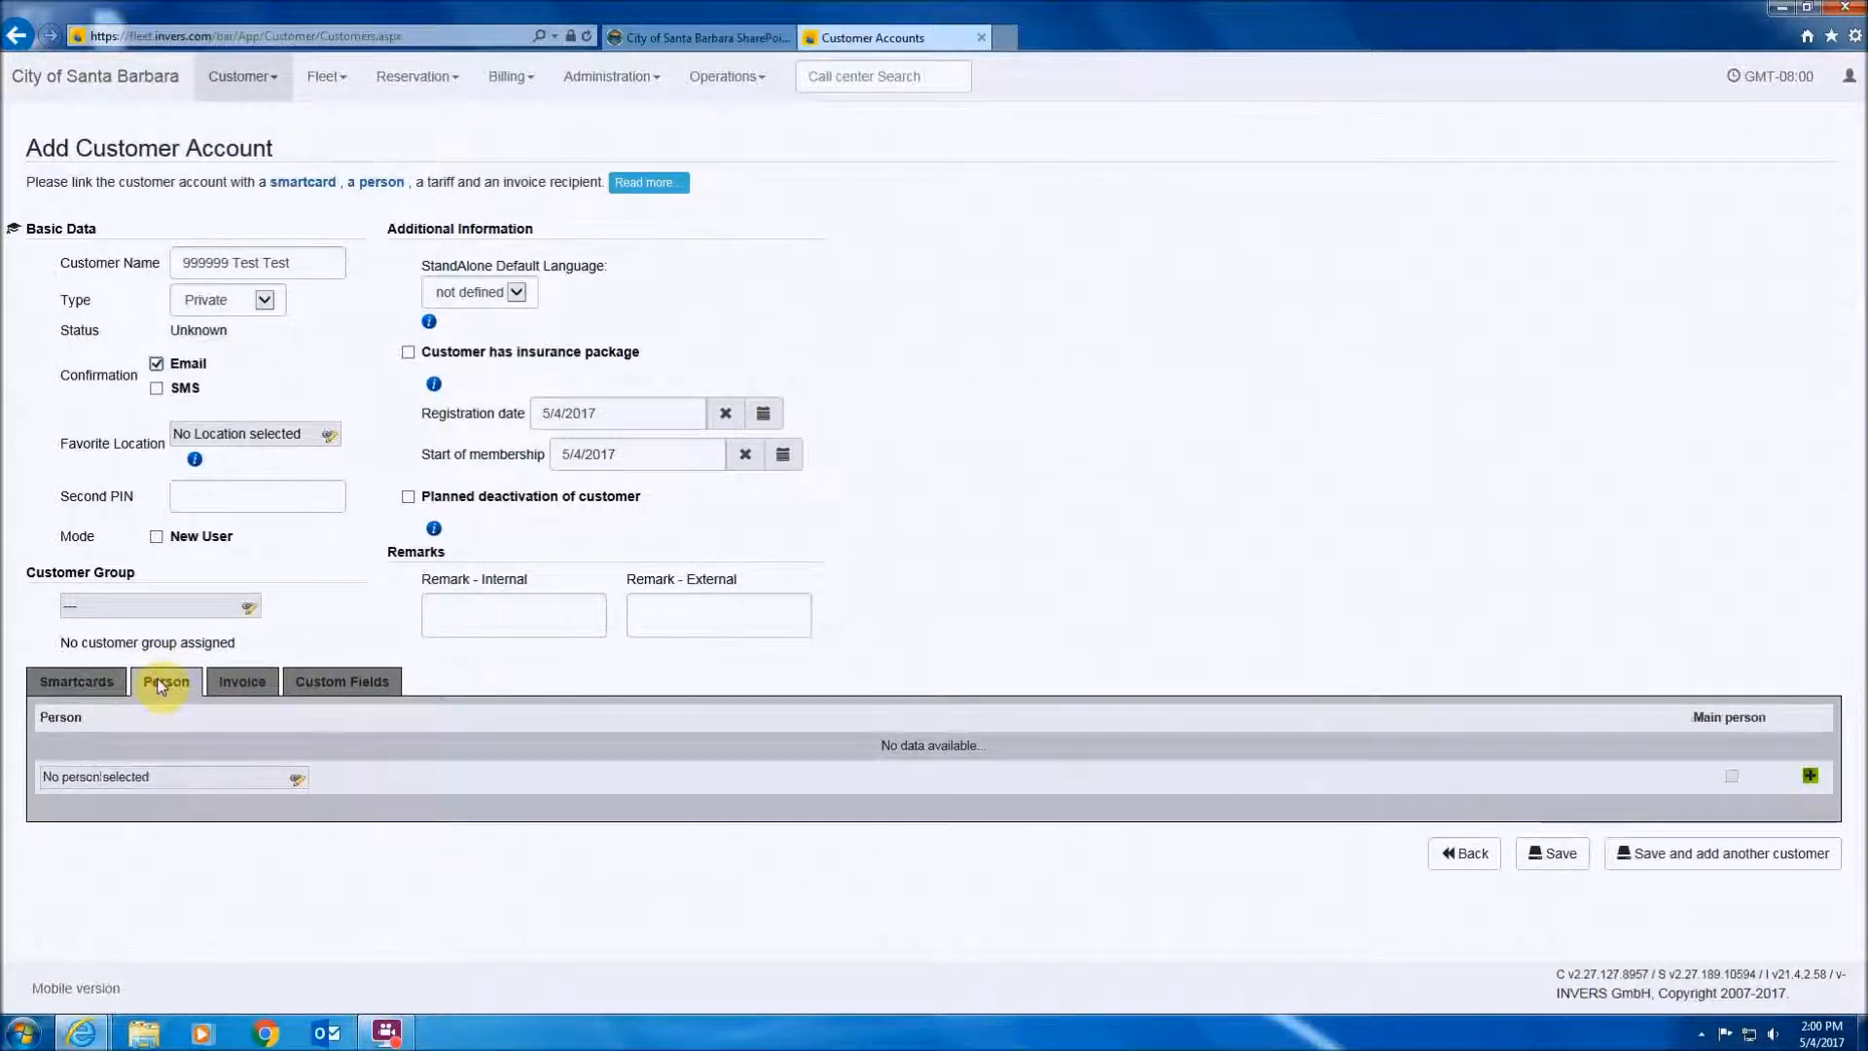
left_click(1808, 778)
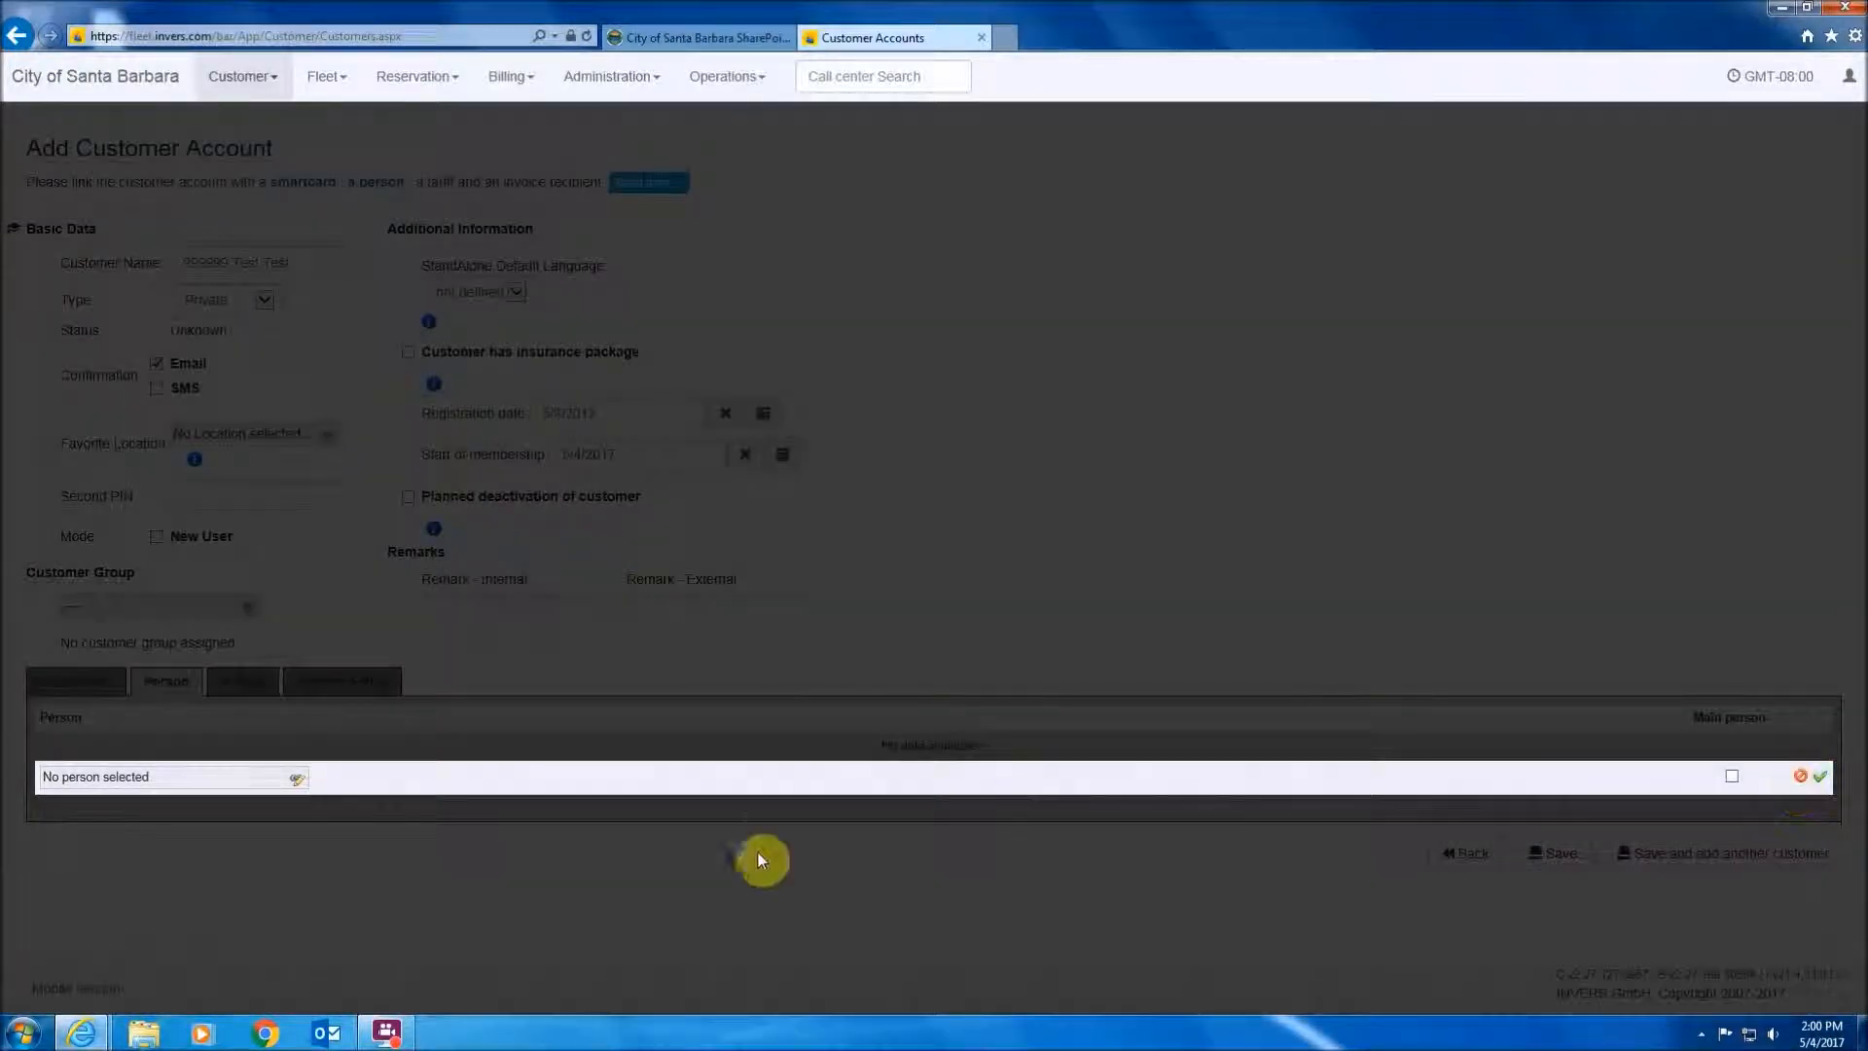
left_click(298, 781)
scroll(300, 830, "down", 2)
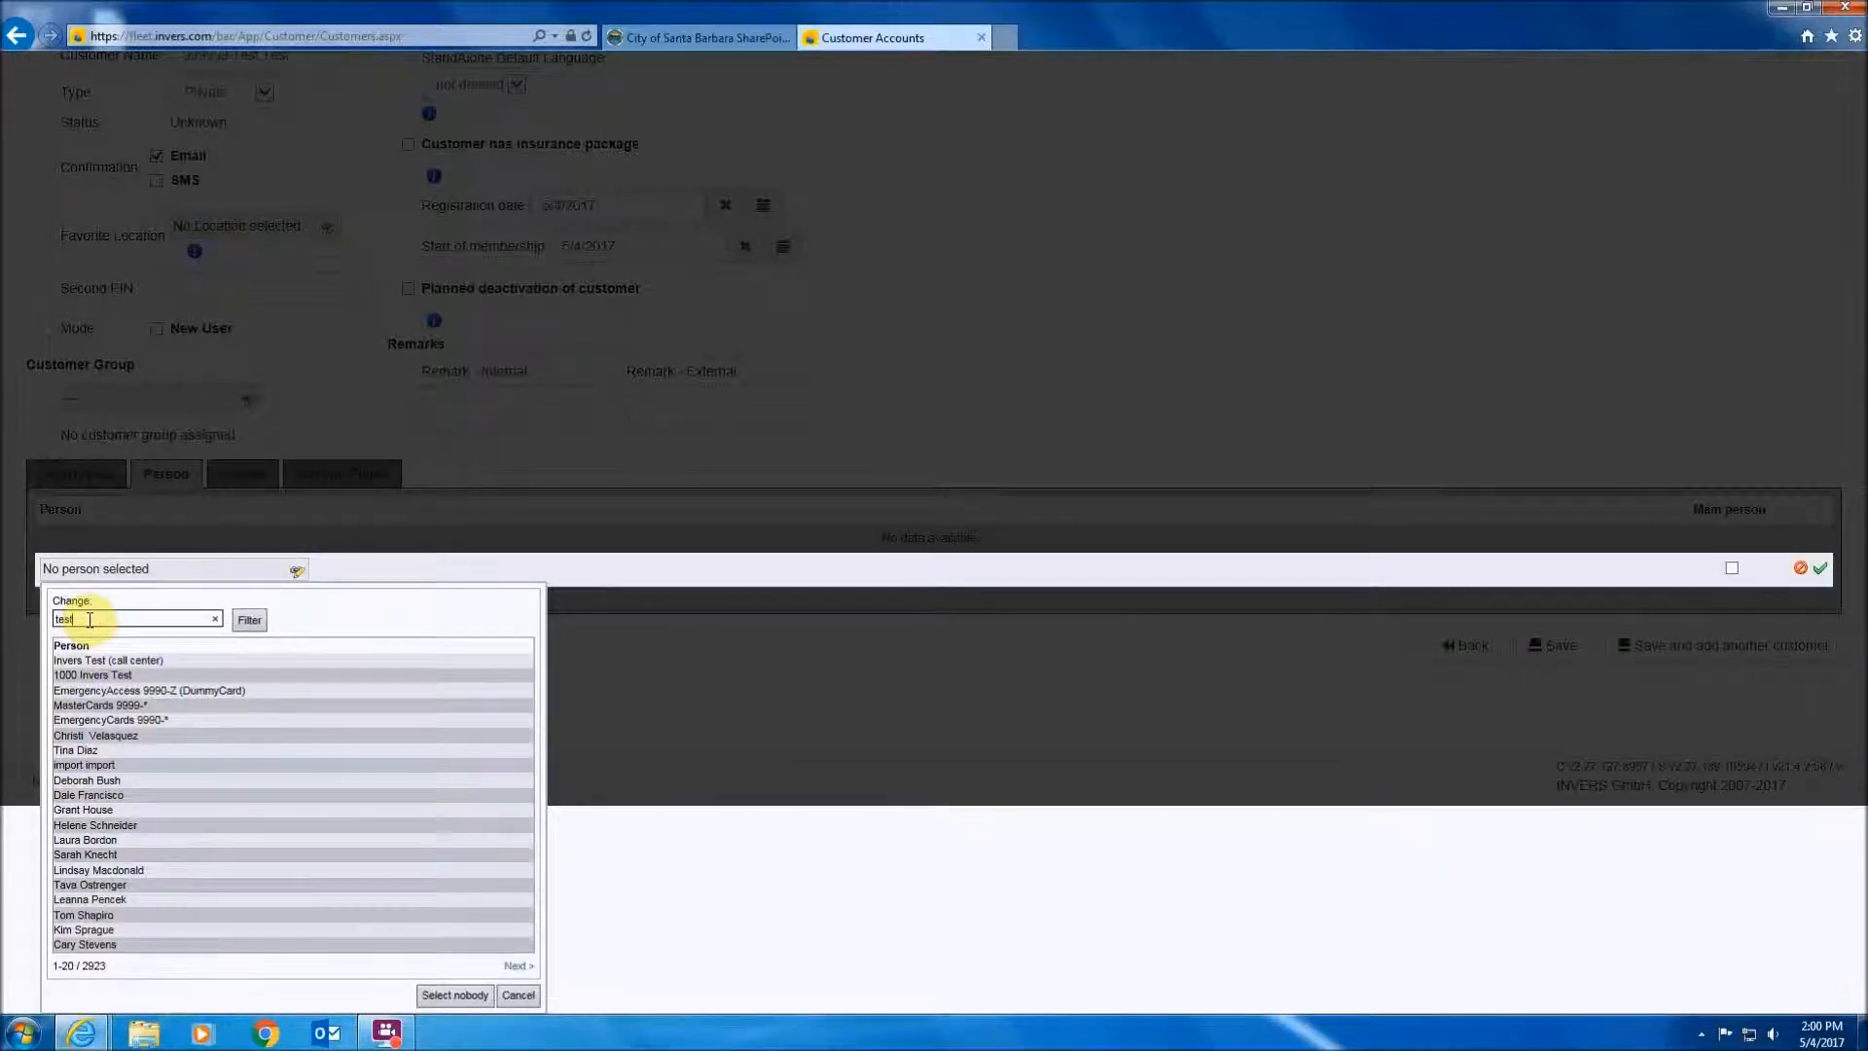
key("Return")
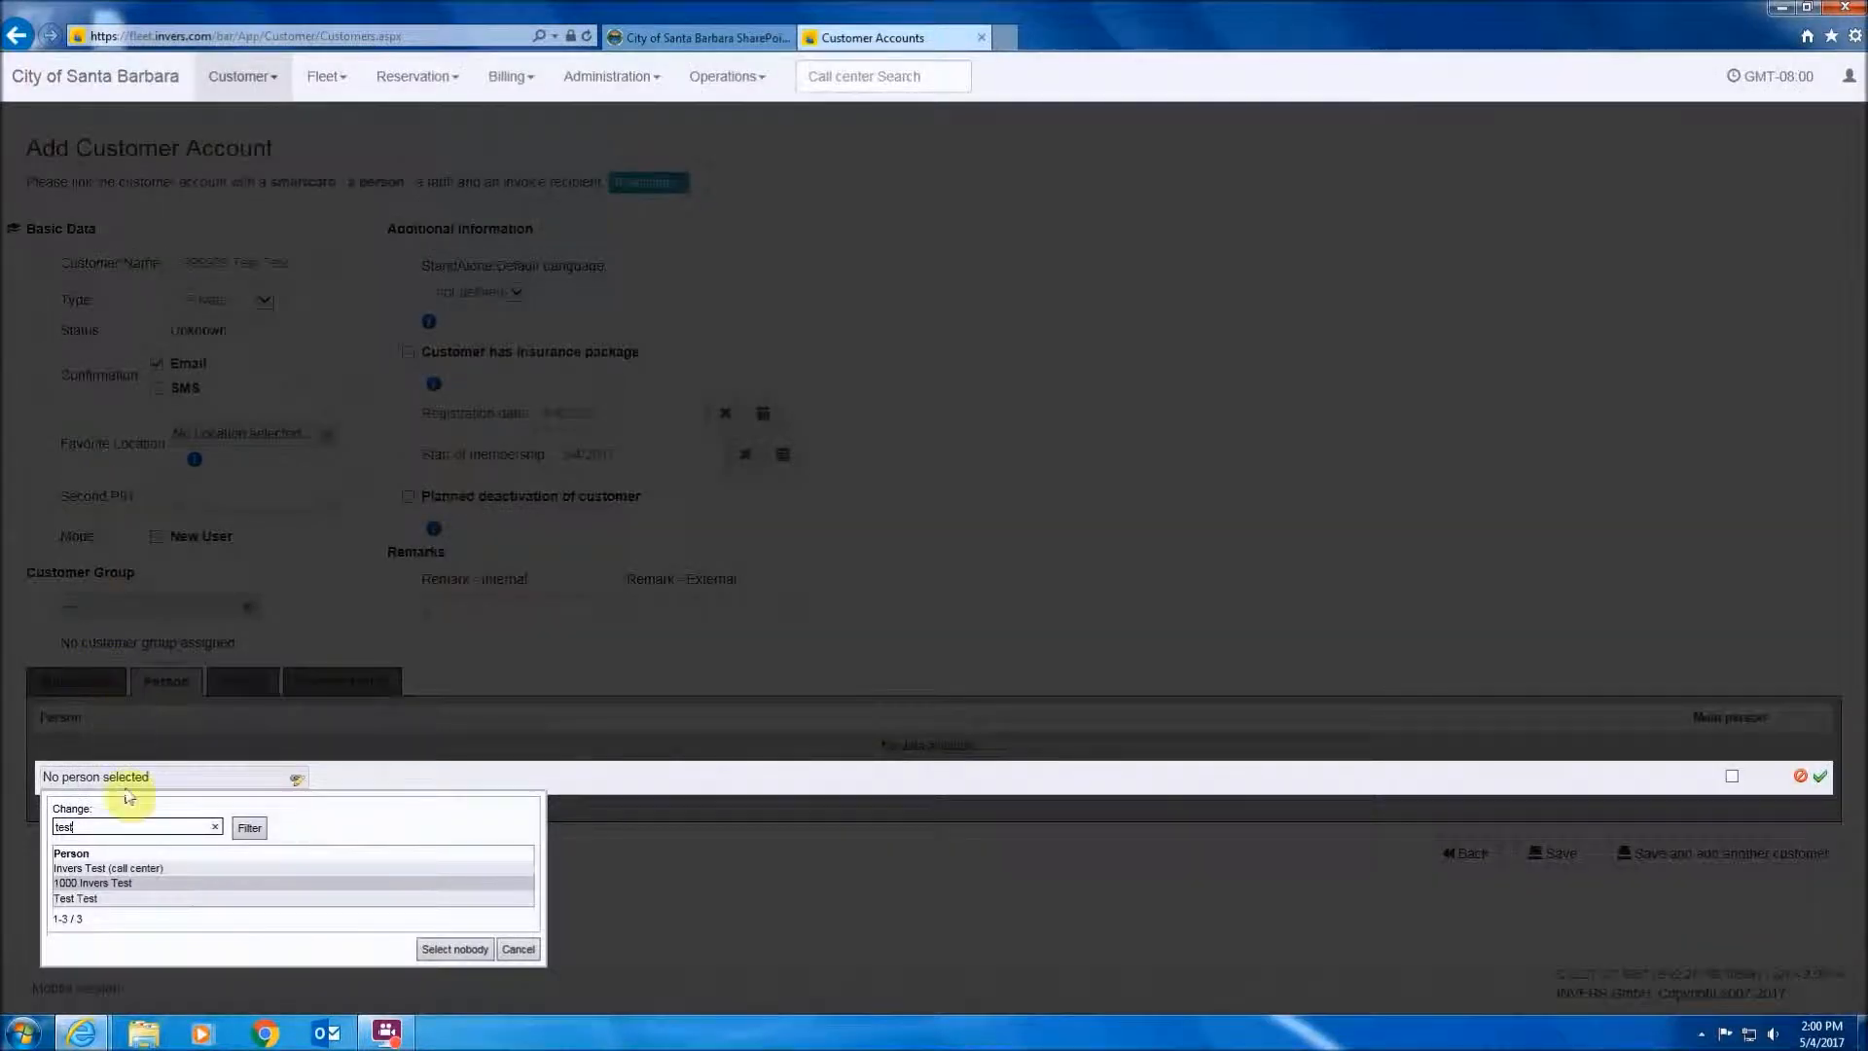
left_click(81, 901)
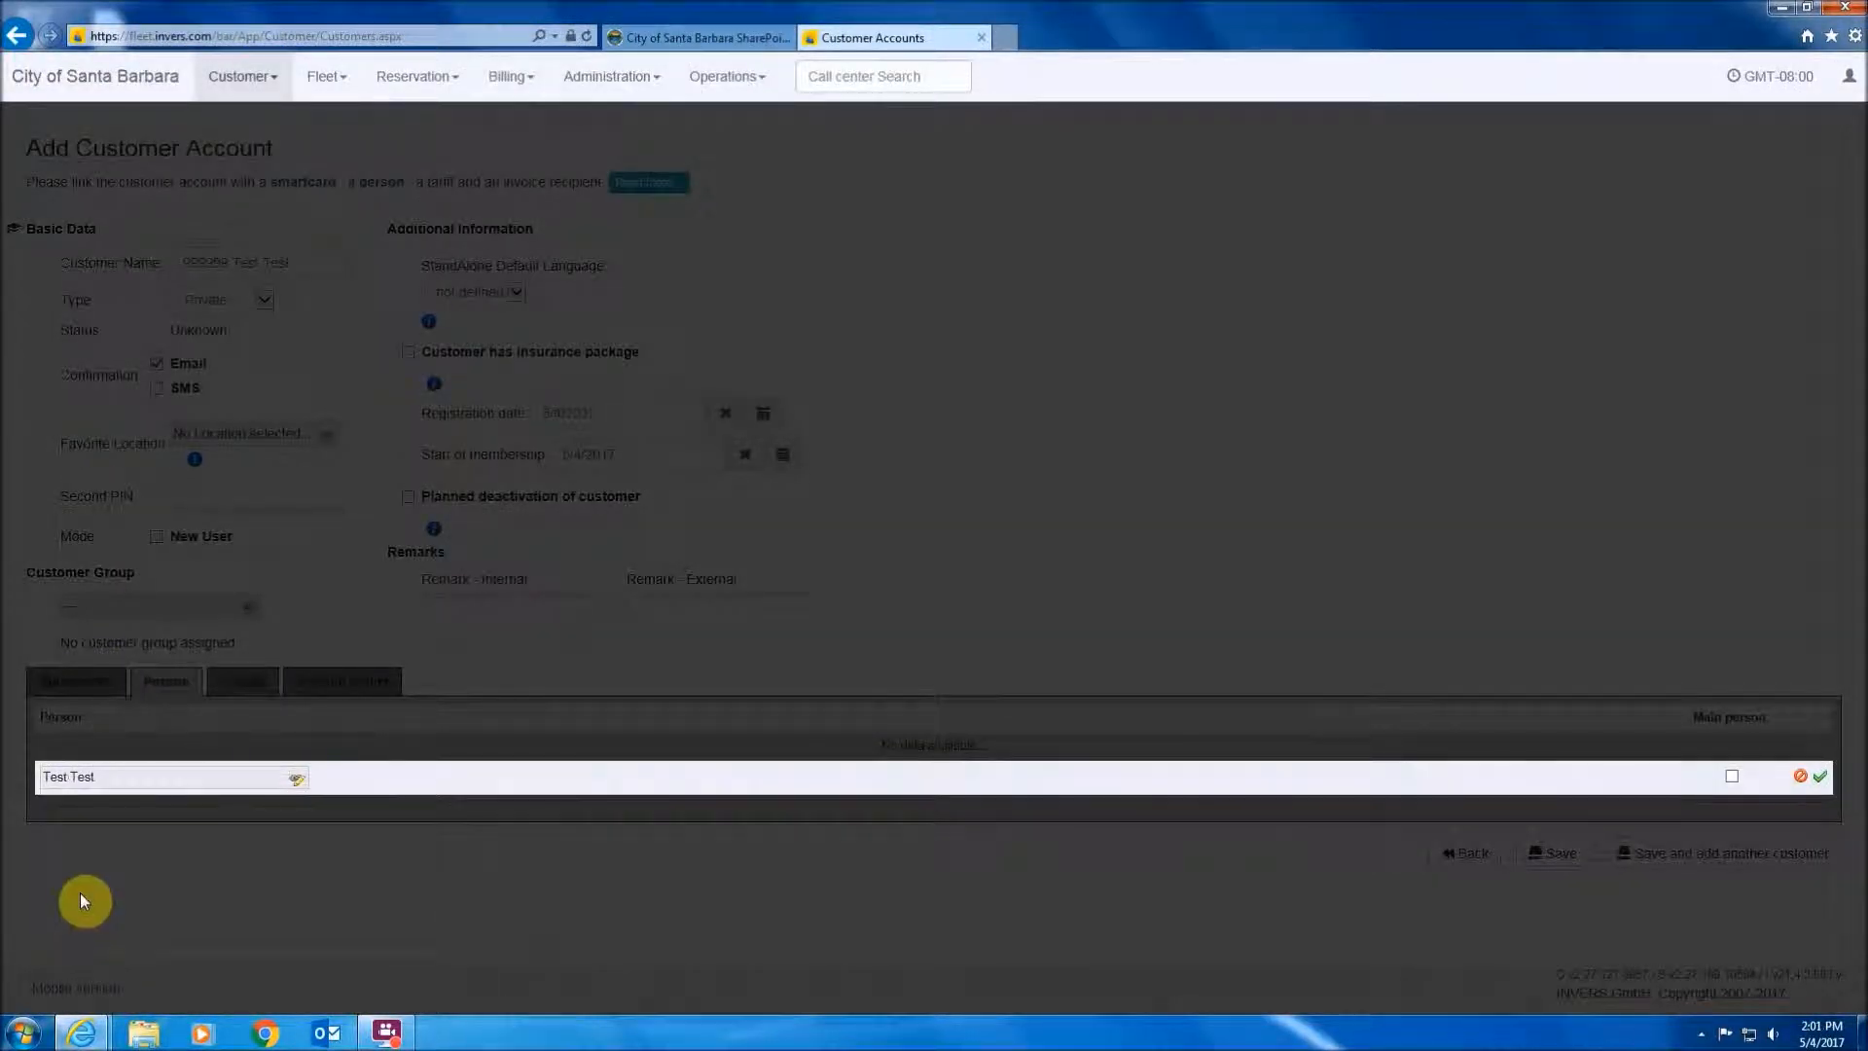
left_click(1732, 778)
left_click(1821, 779)
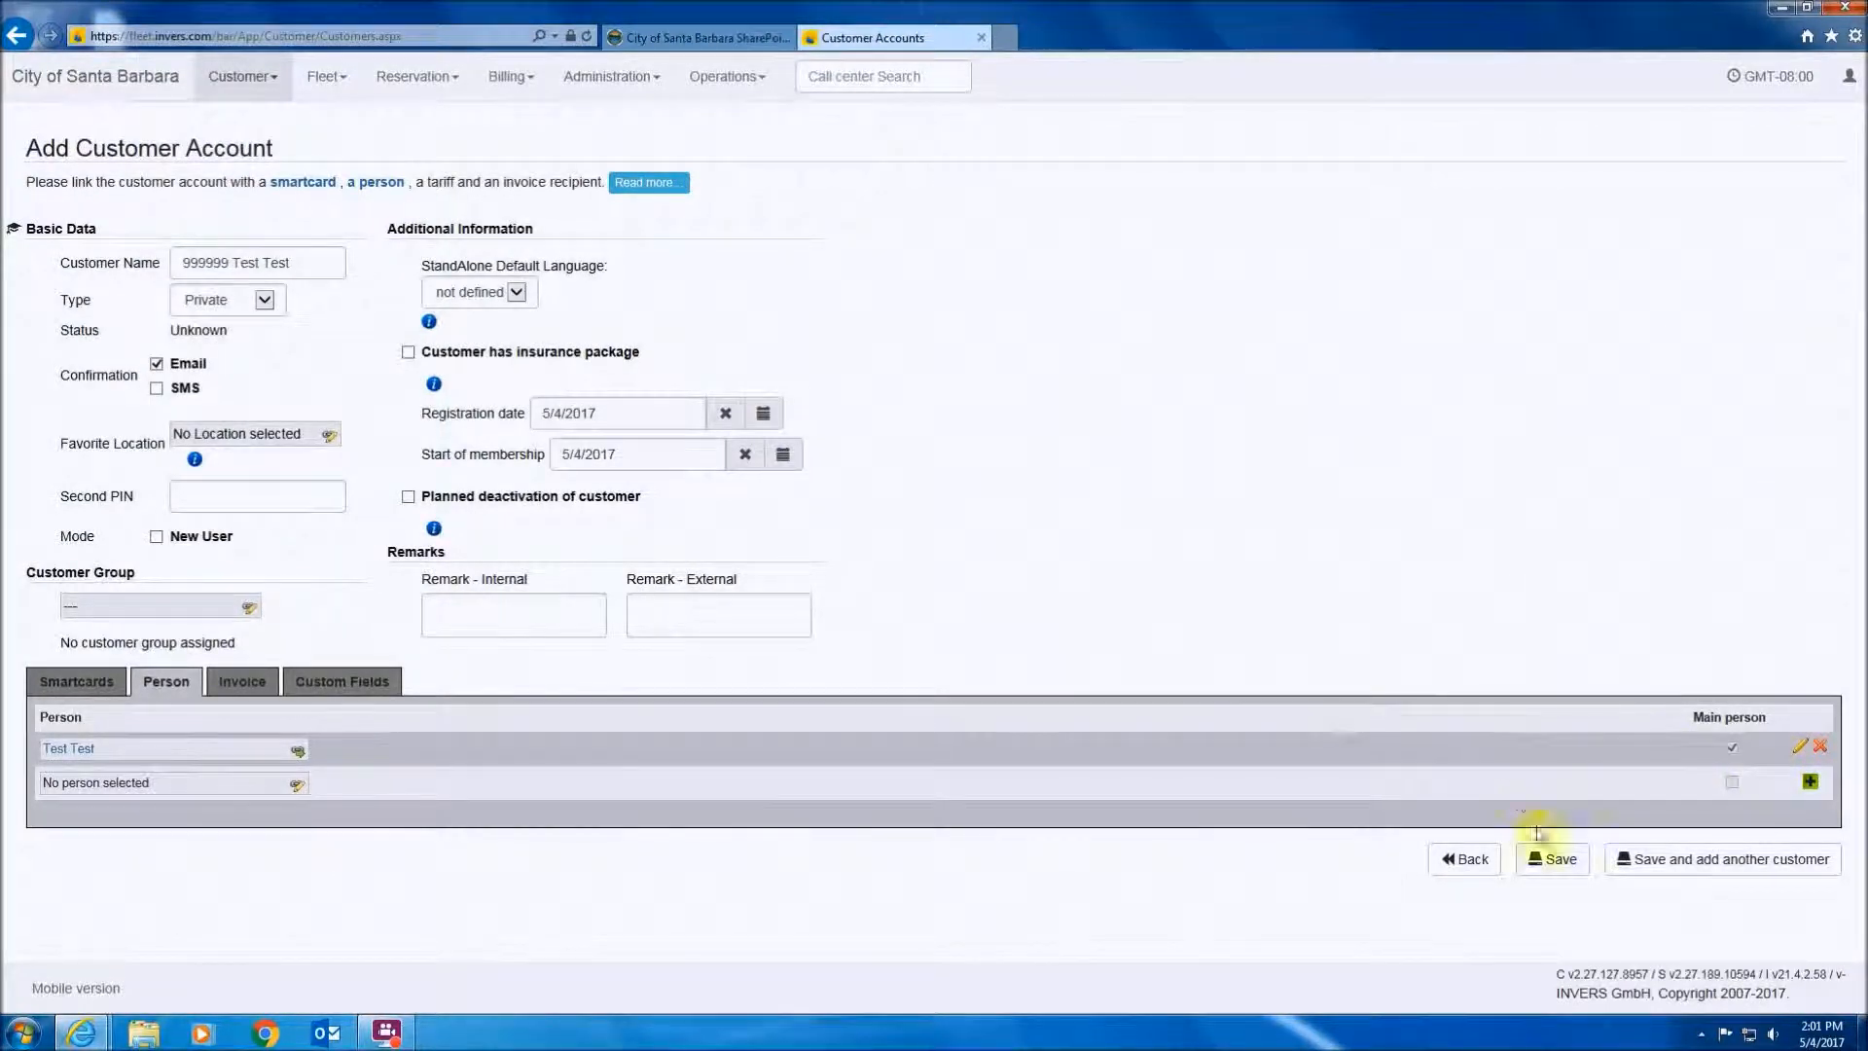
left_click(1560, 862)
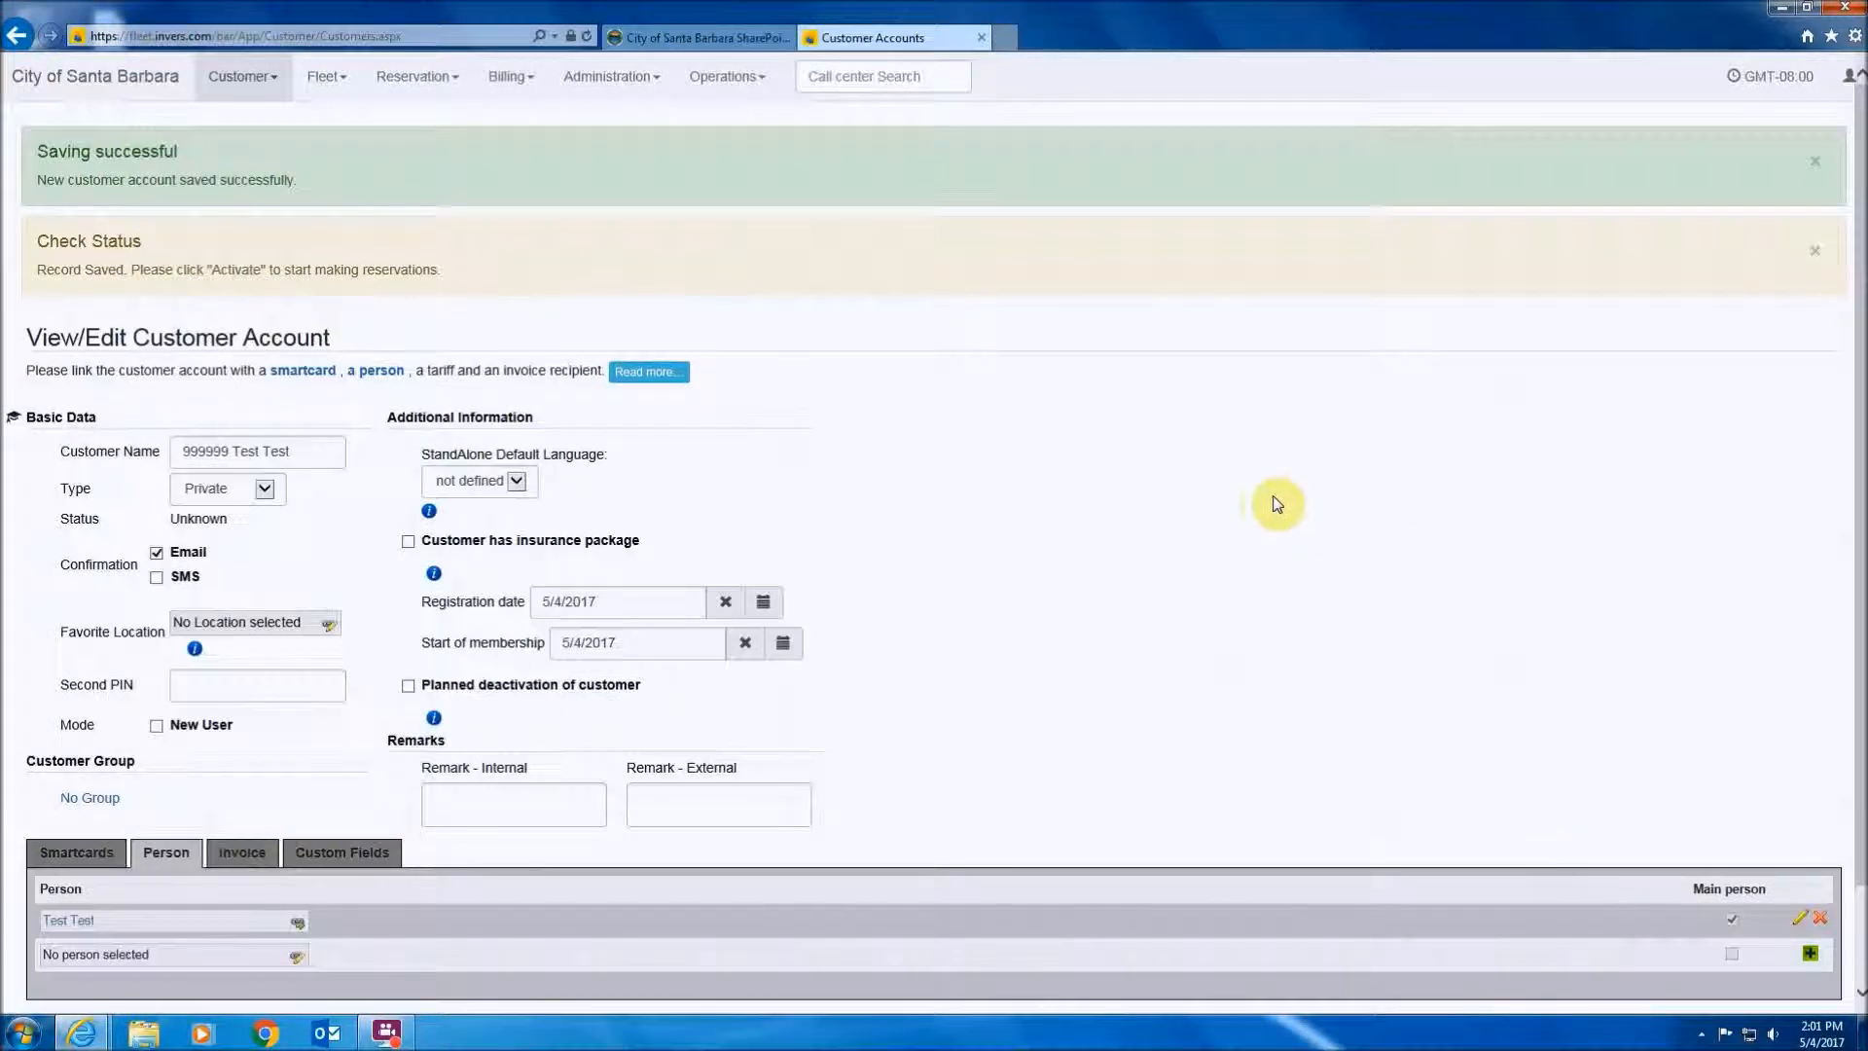
scroll(1154, 545, "down", 2)
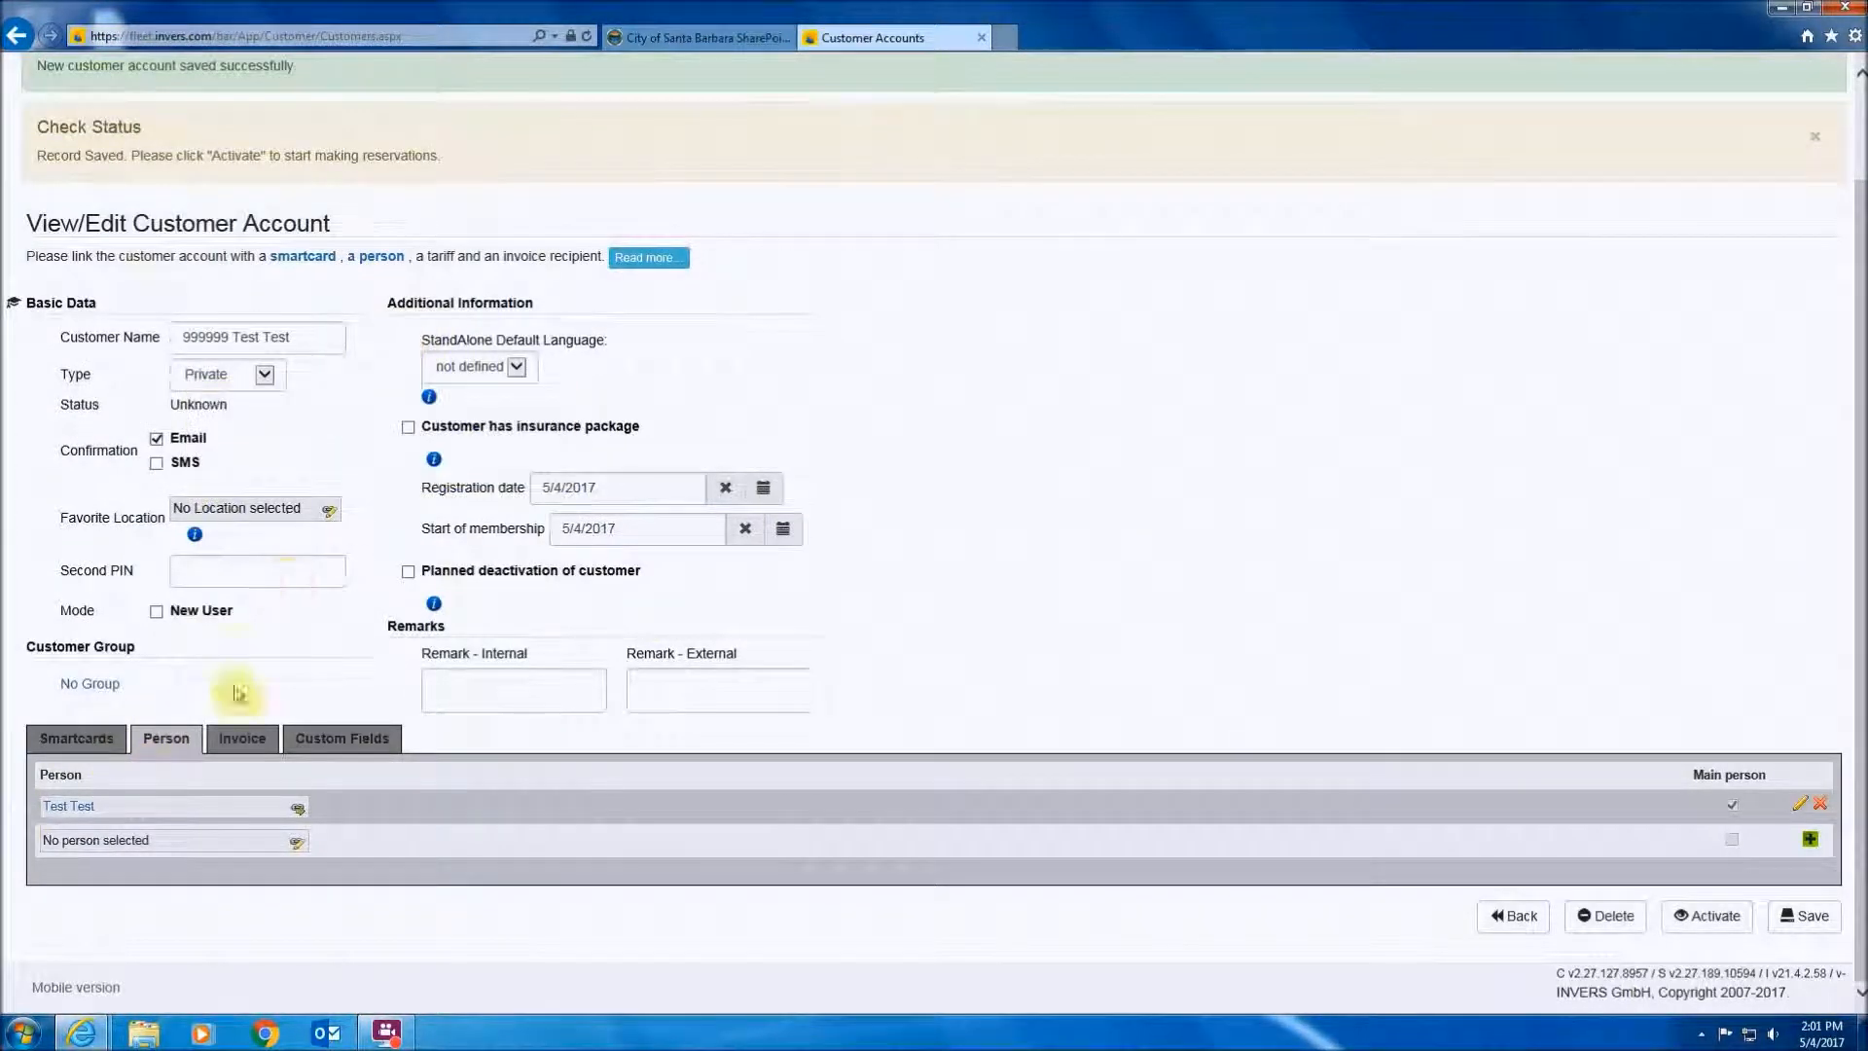
left_click(52, 740)
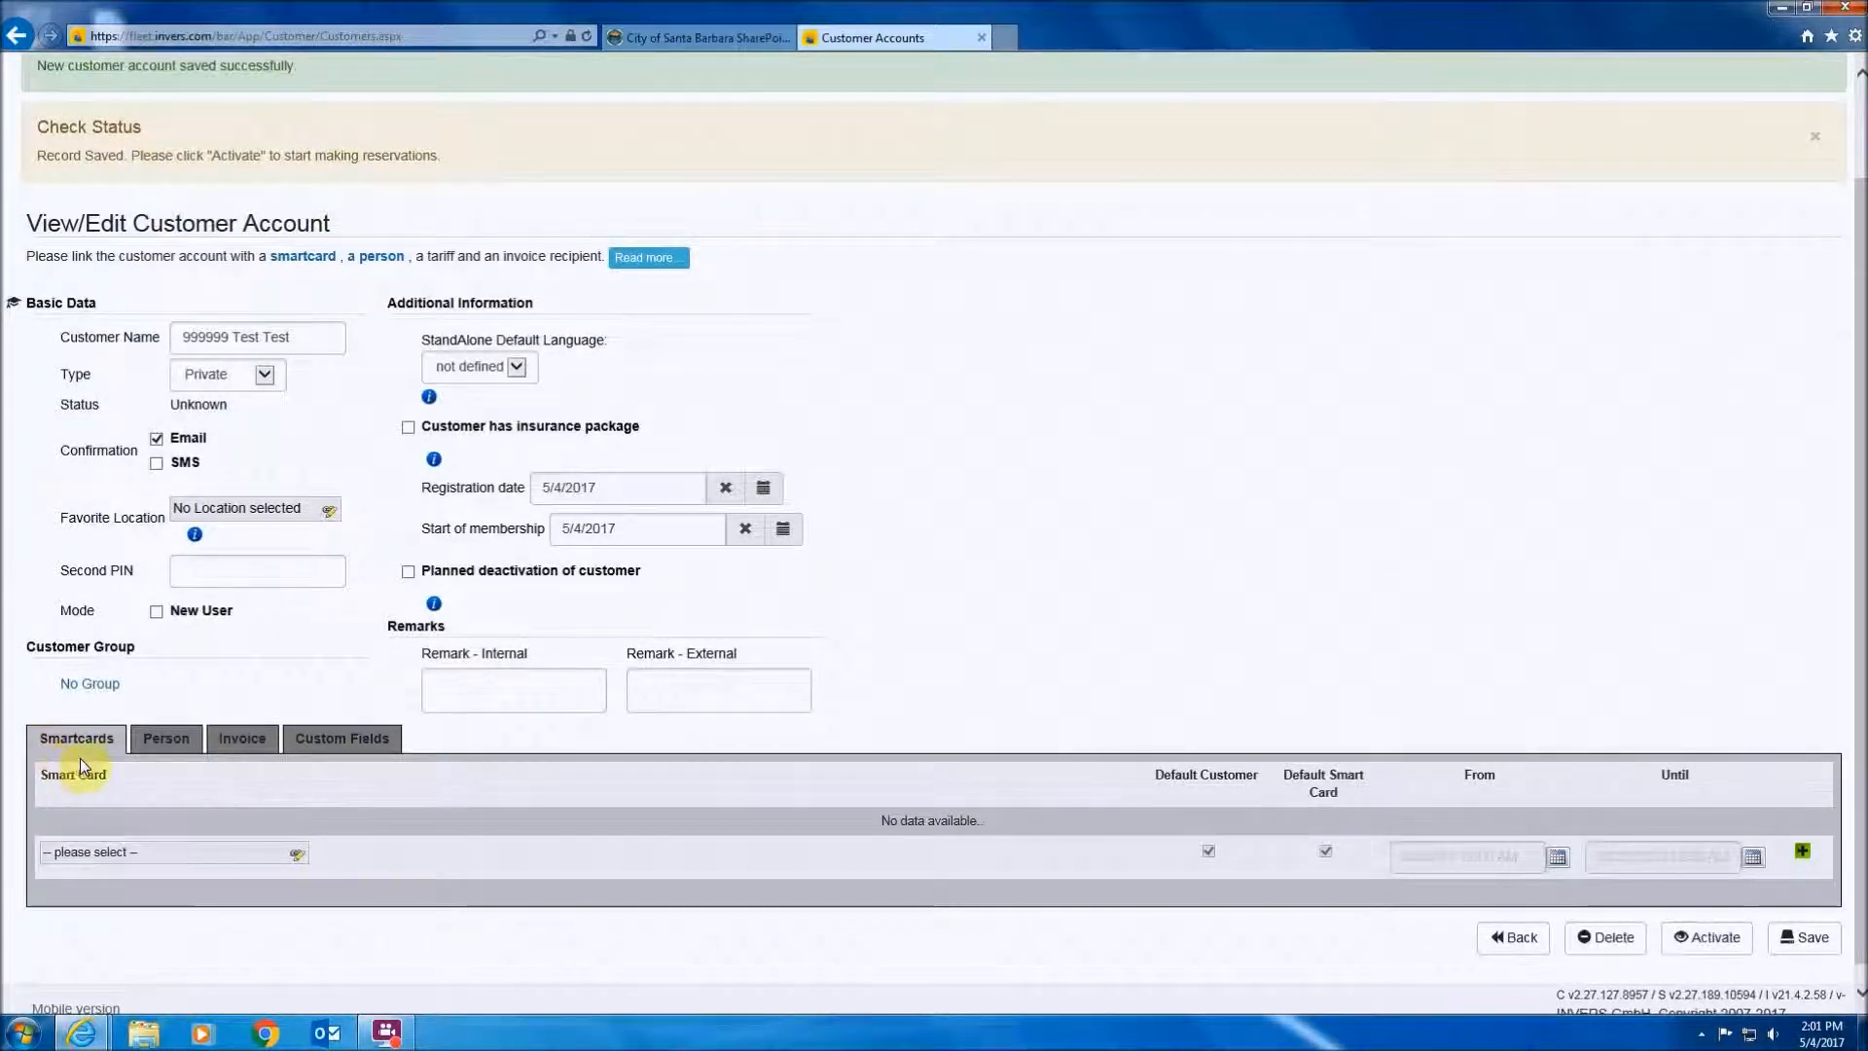
left_click(1800, 855)
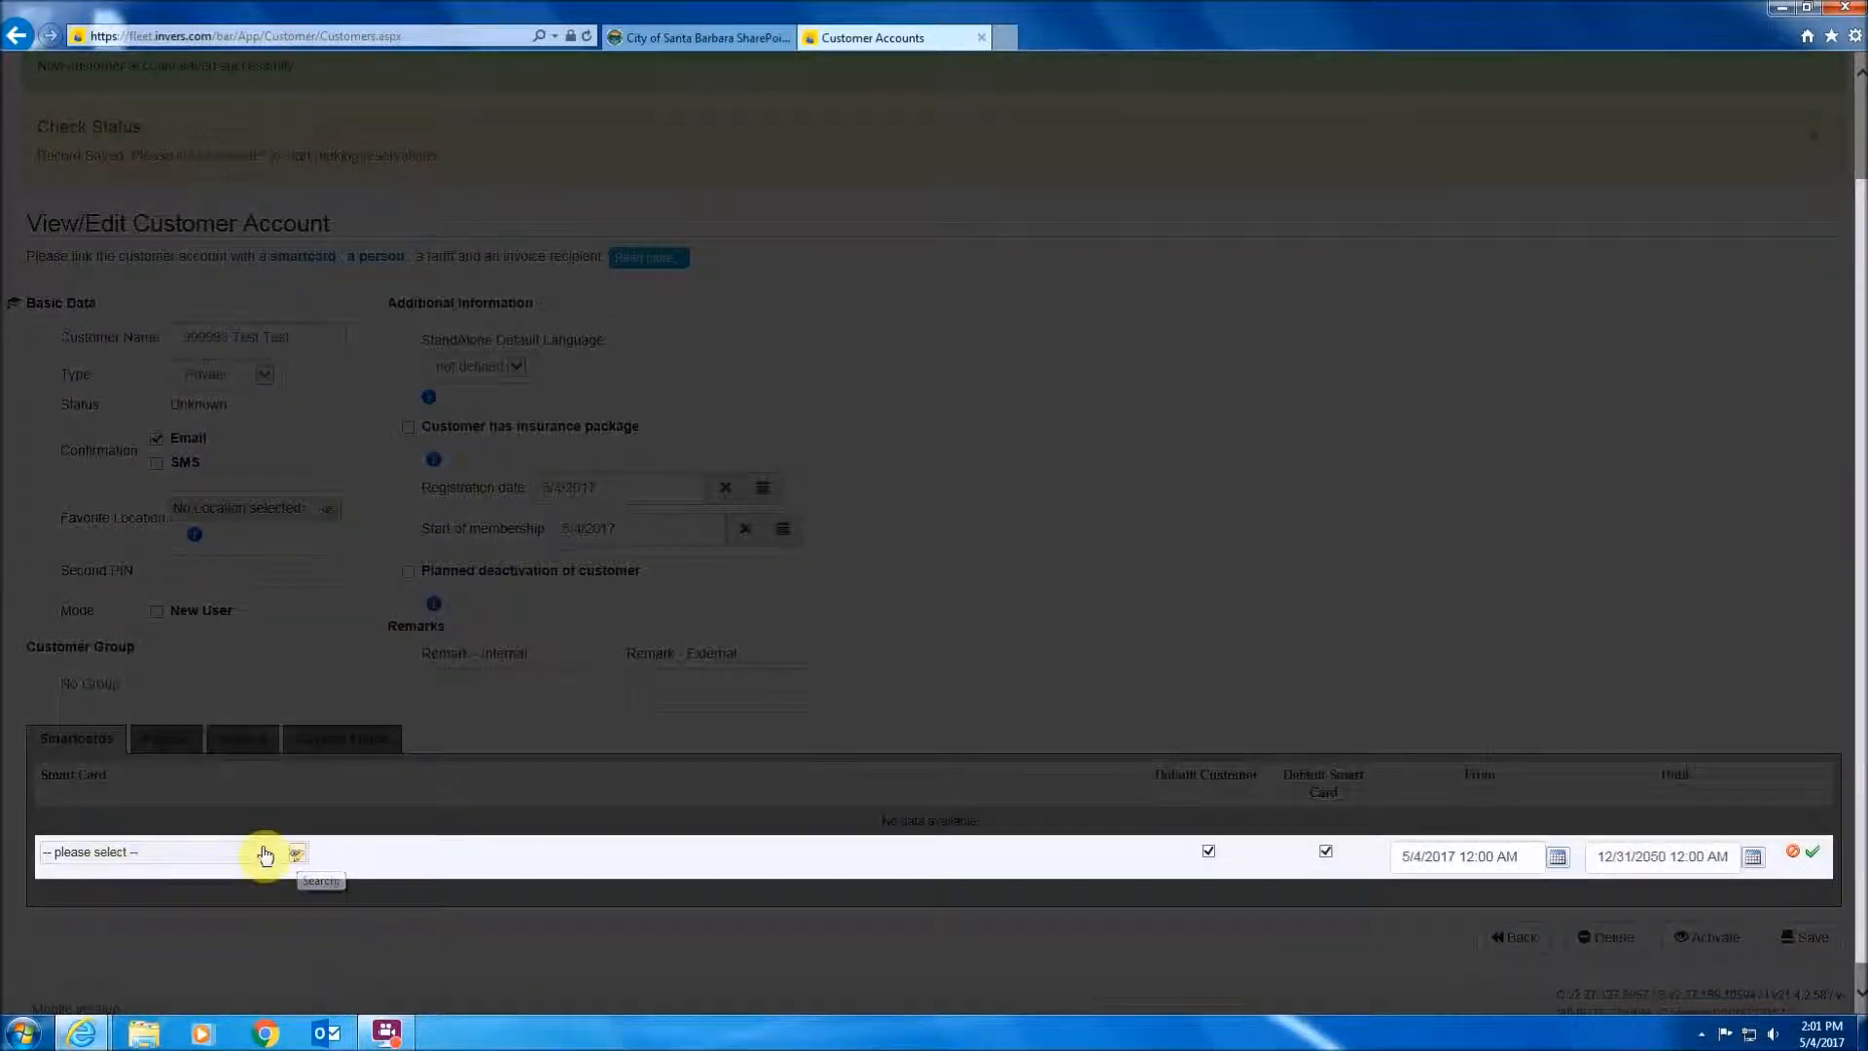
left_click(297, 854)
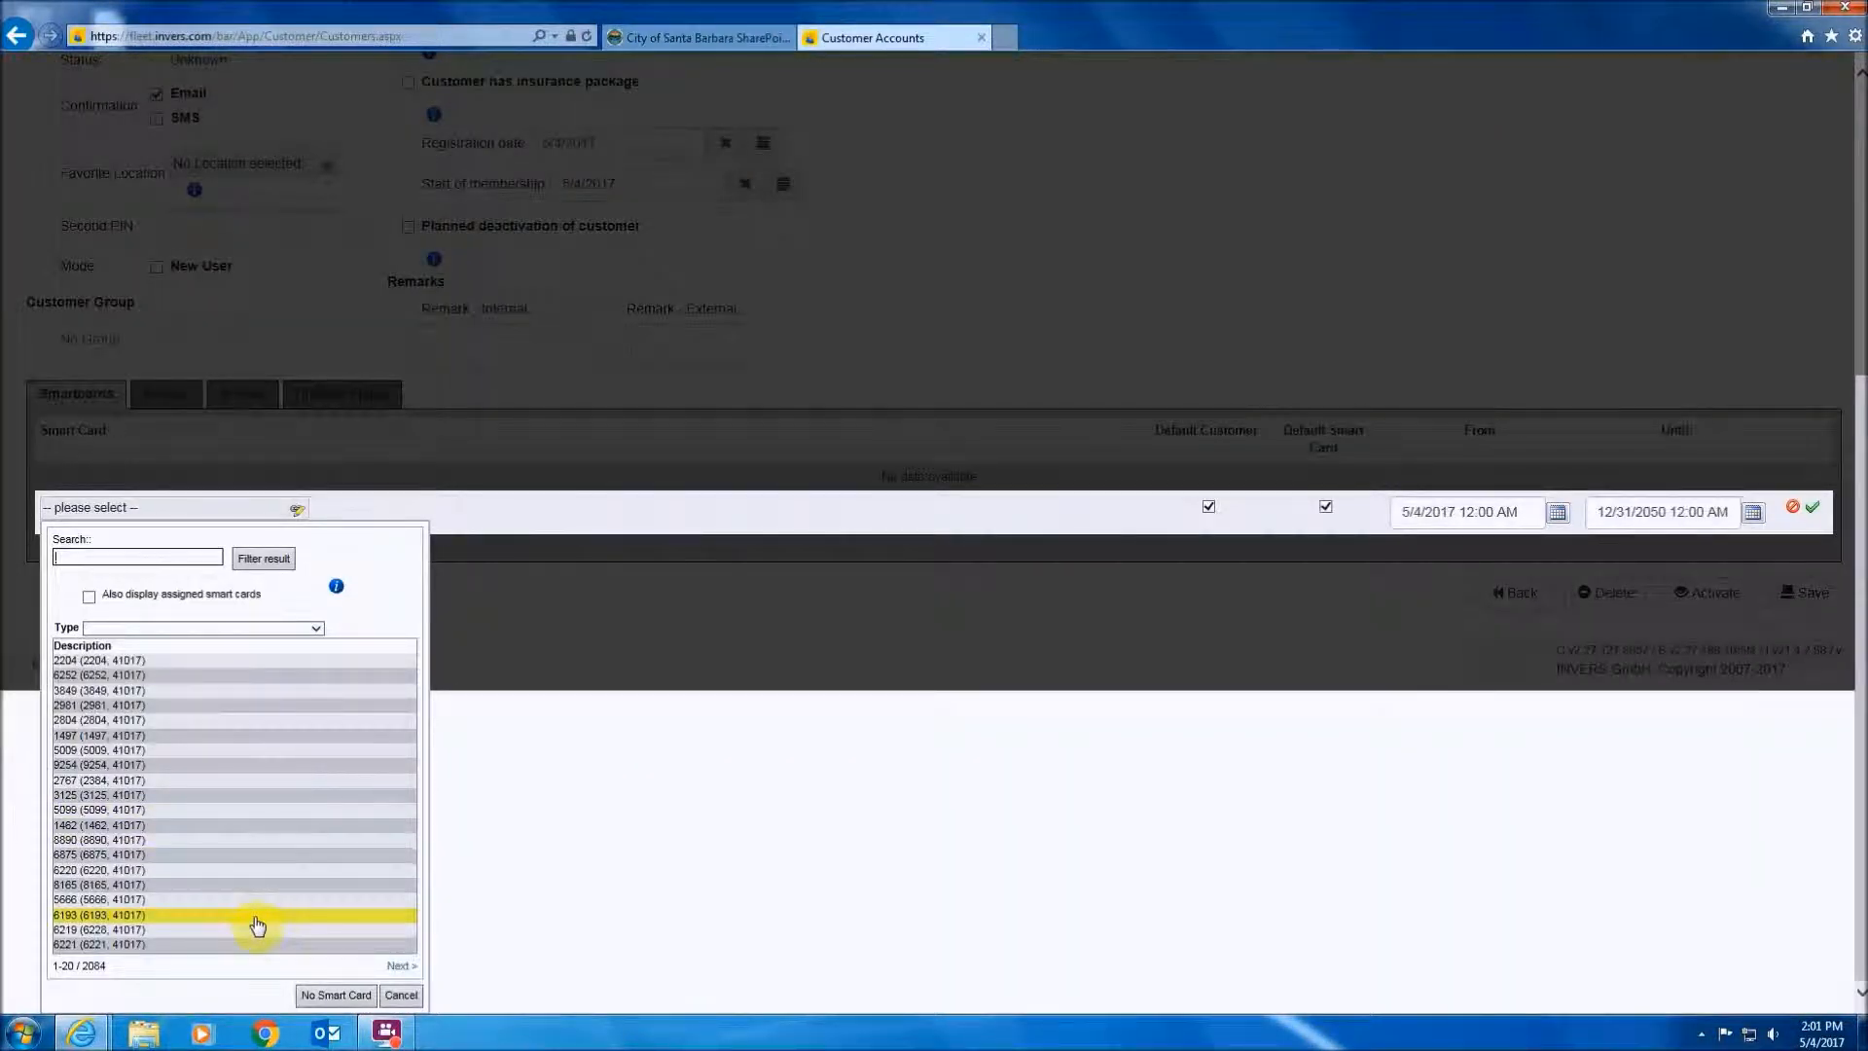
left_click(402, 966)
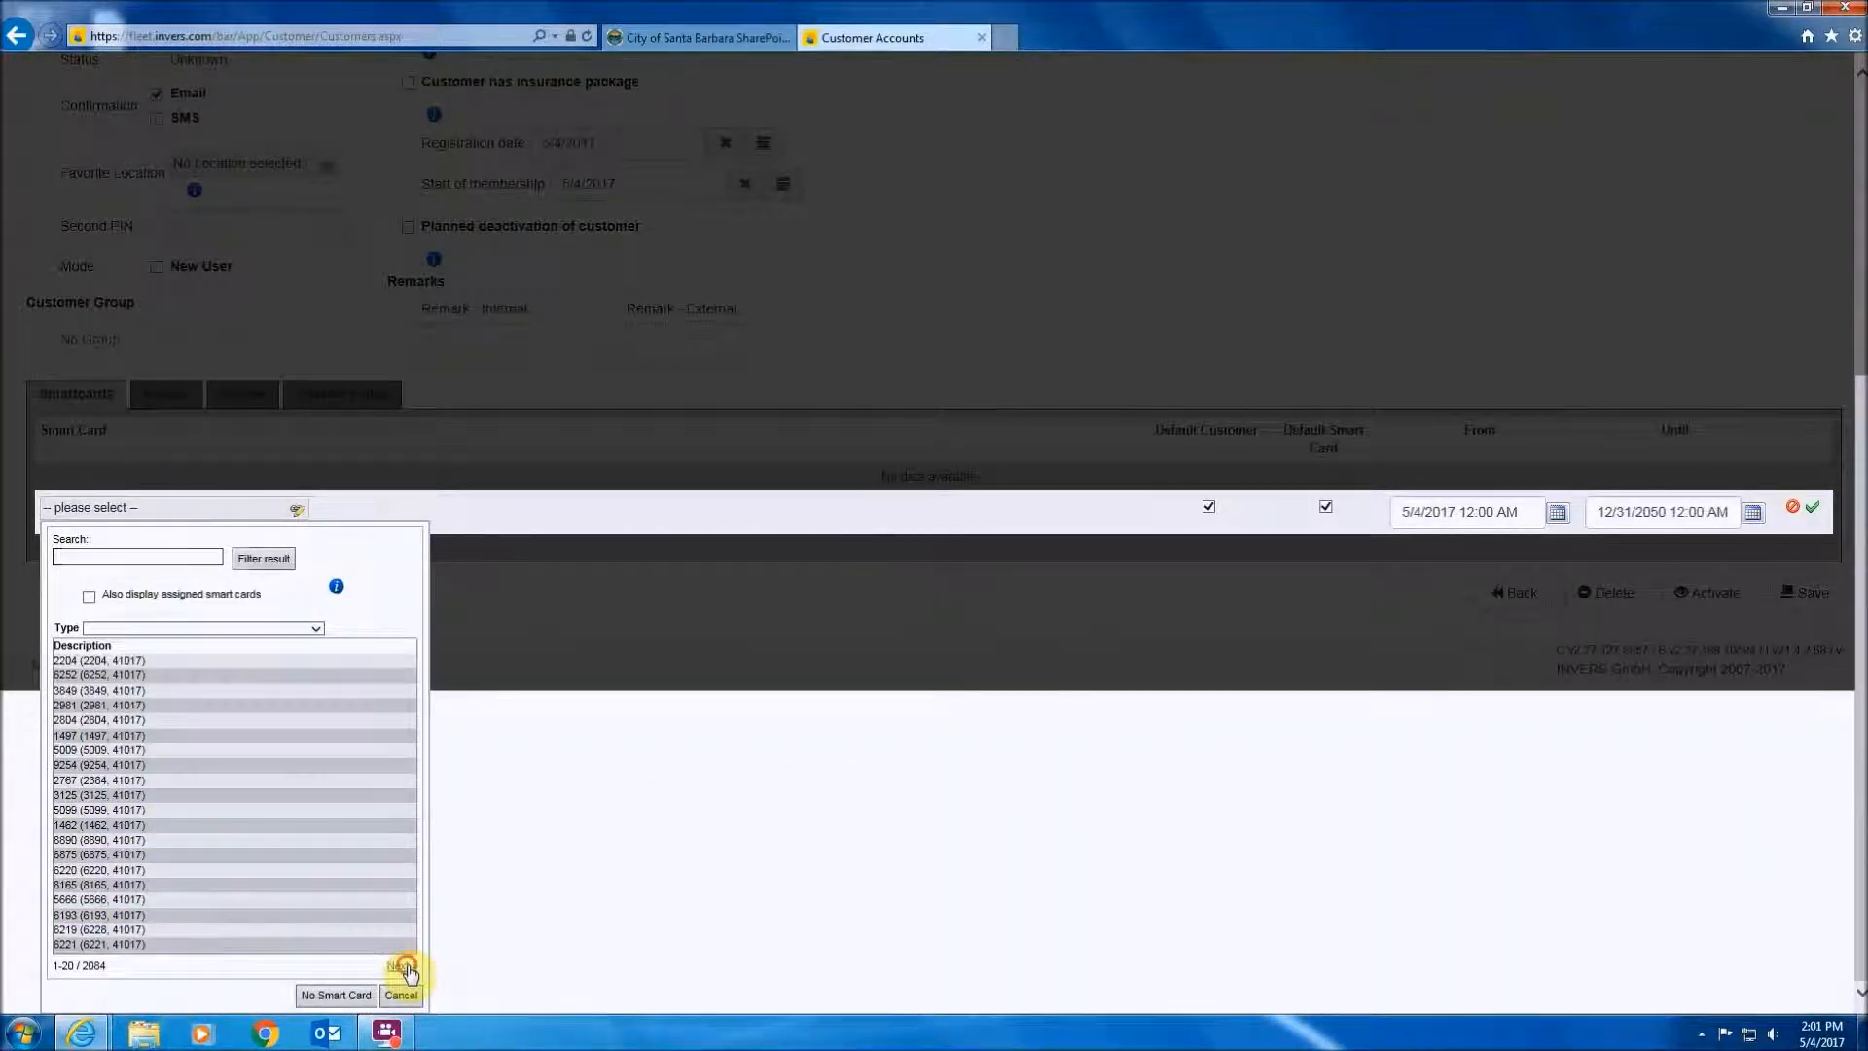
left_click(403, 967)
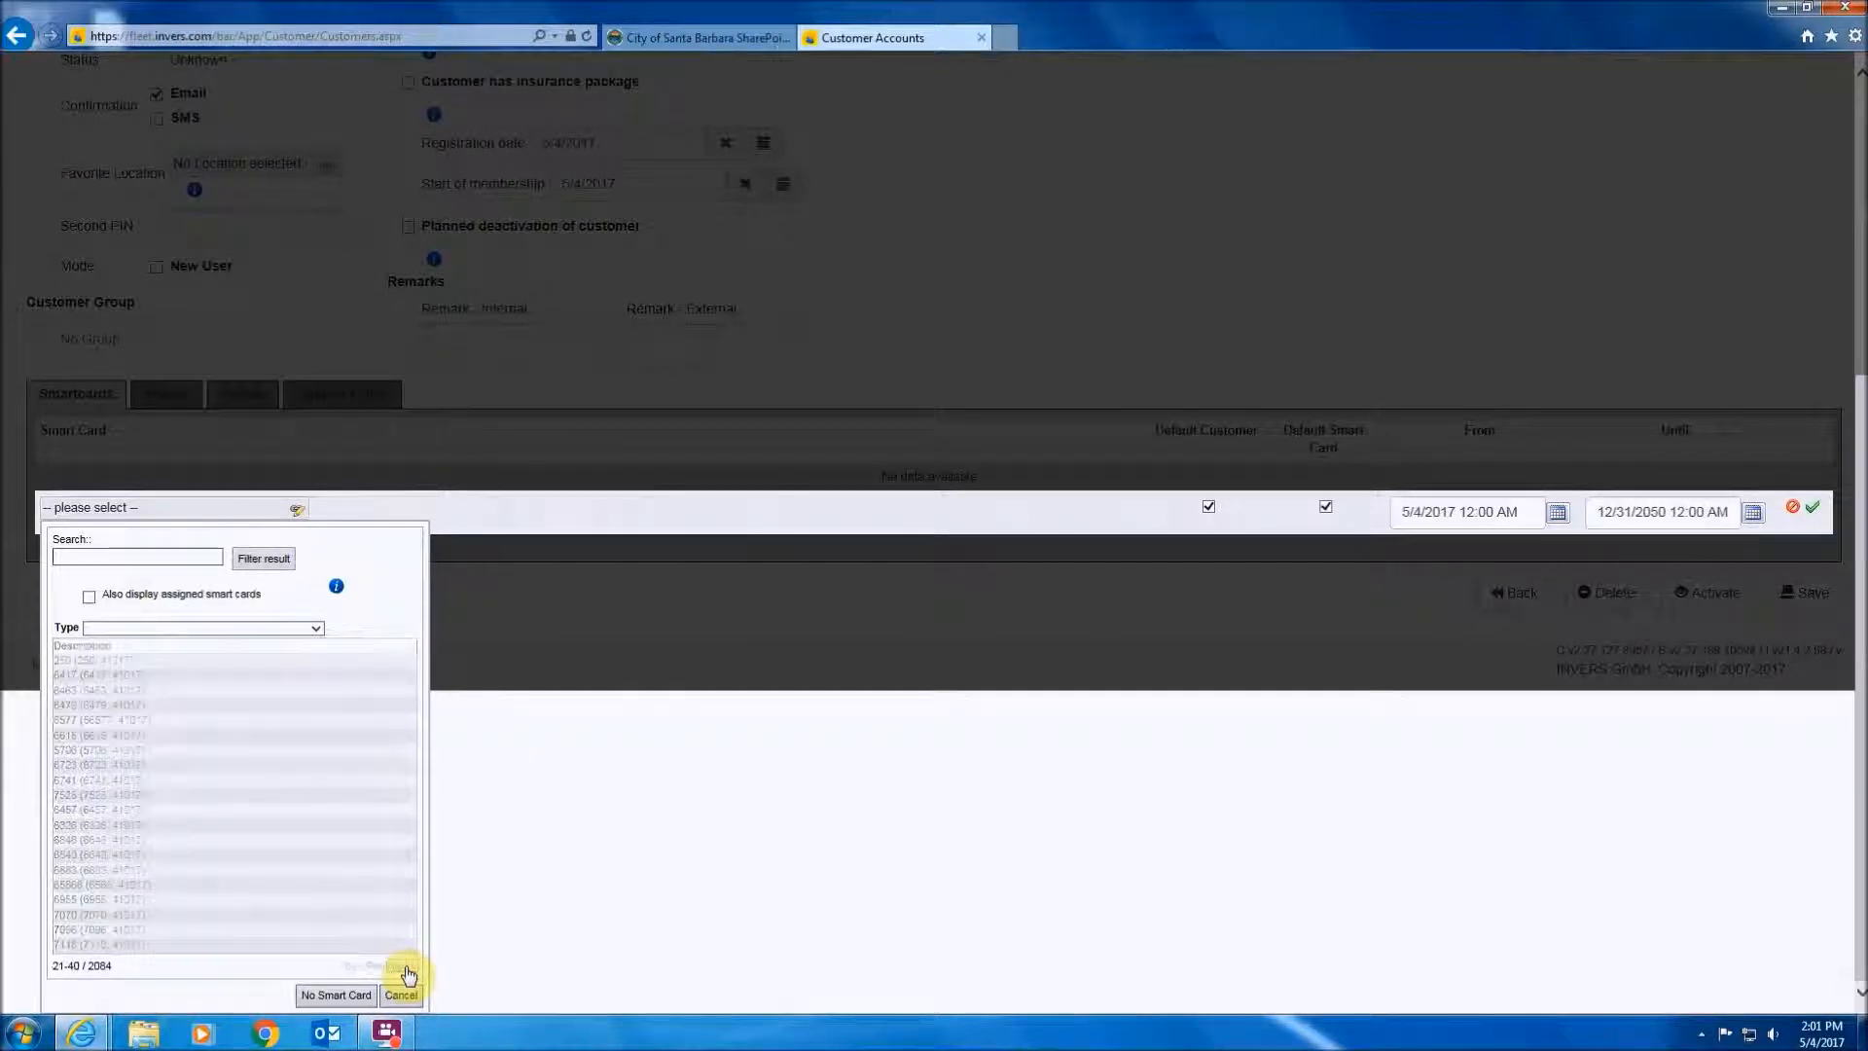
left_click(404, 967)
left_click(404, 967)
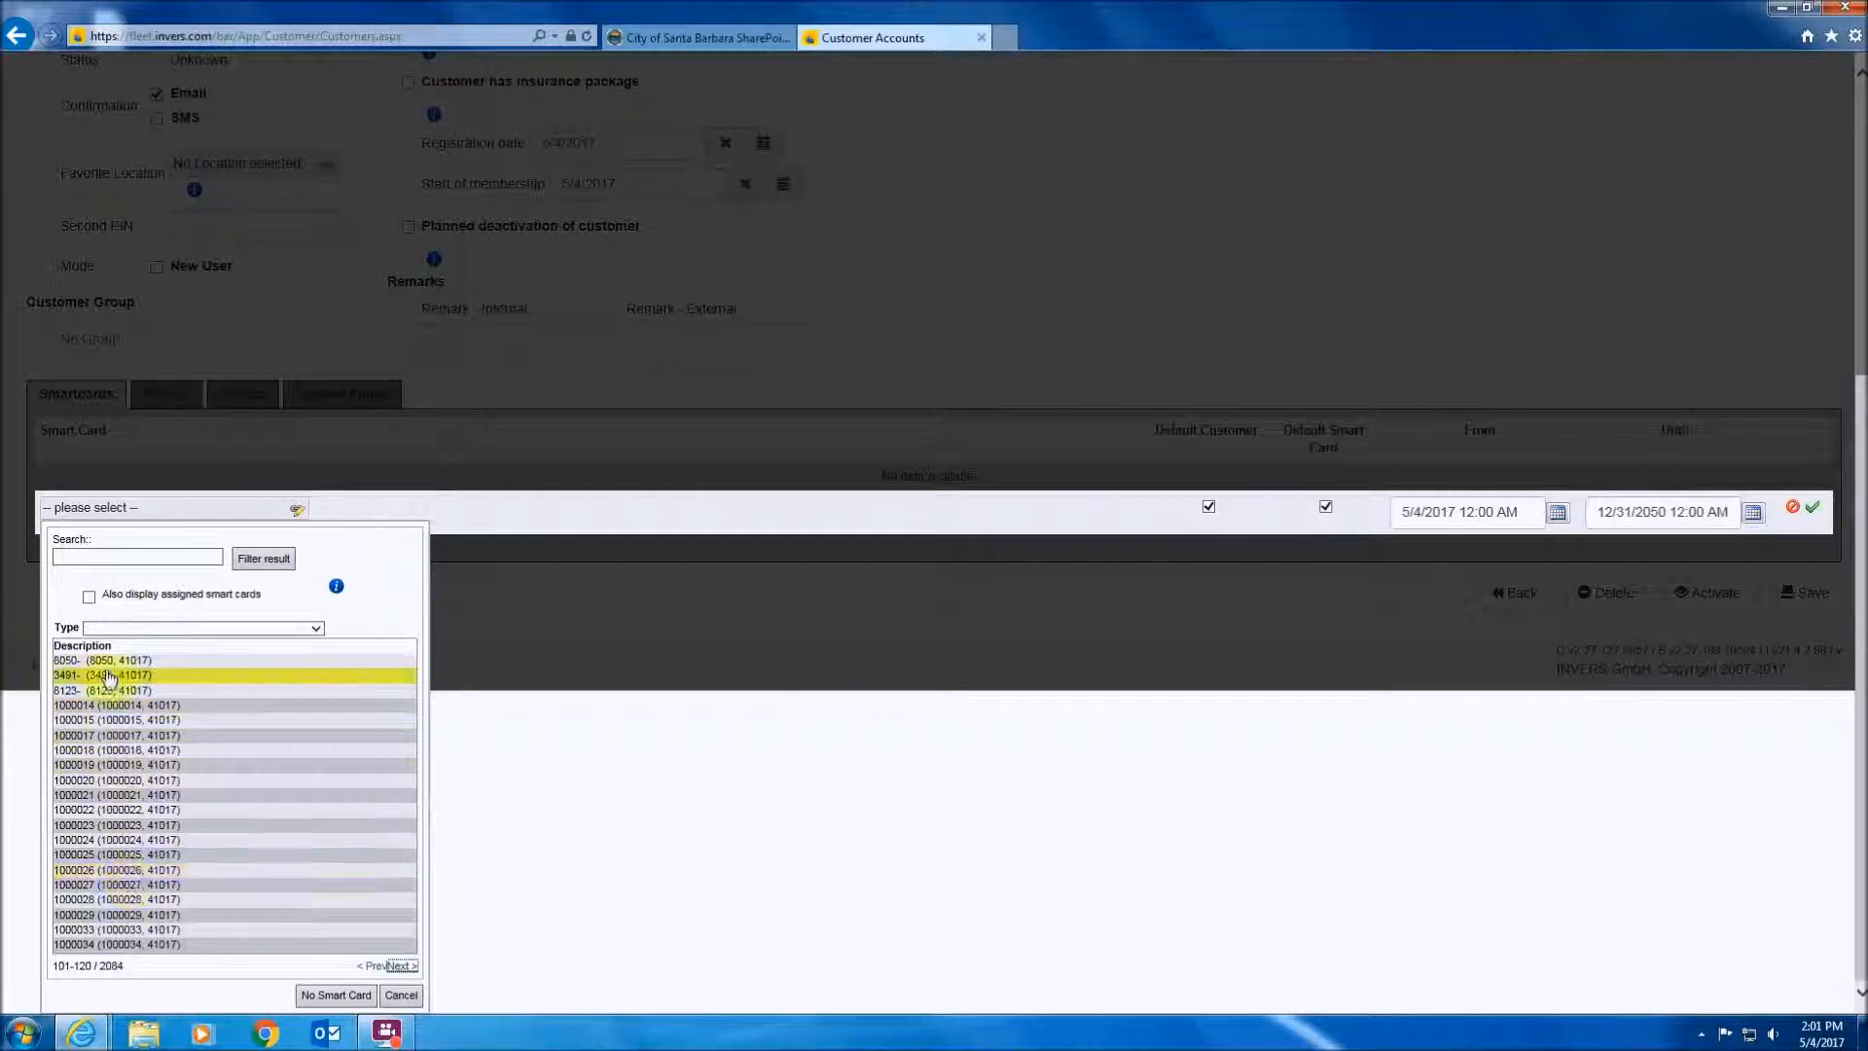
left_click(101, 706)
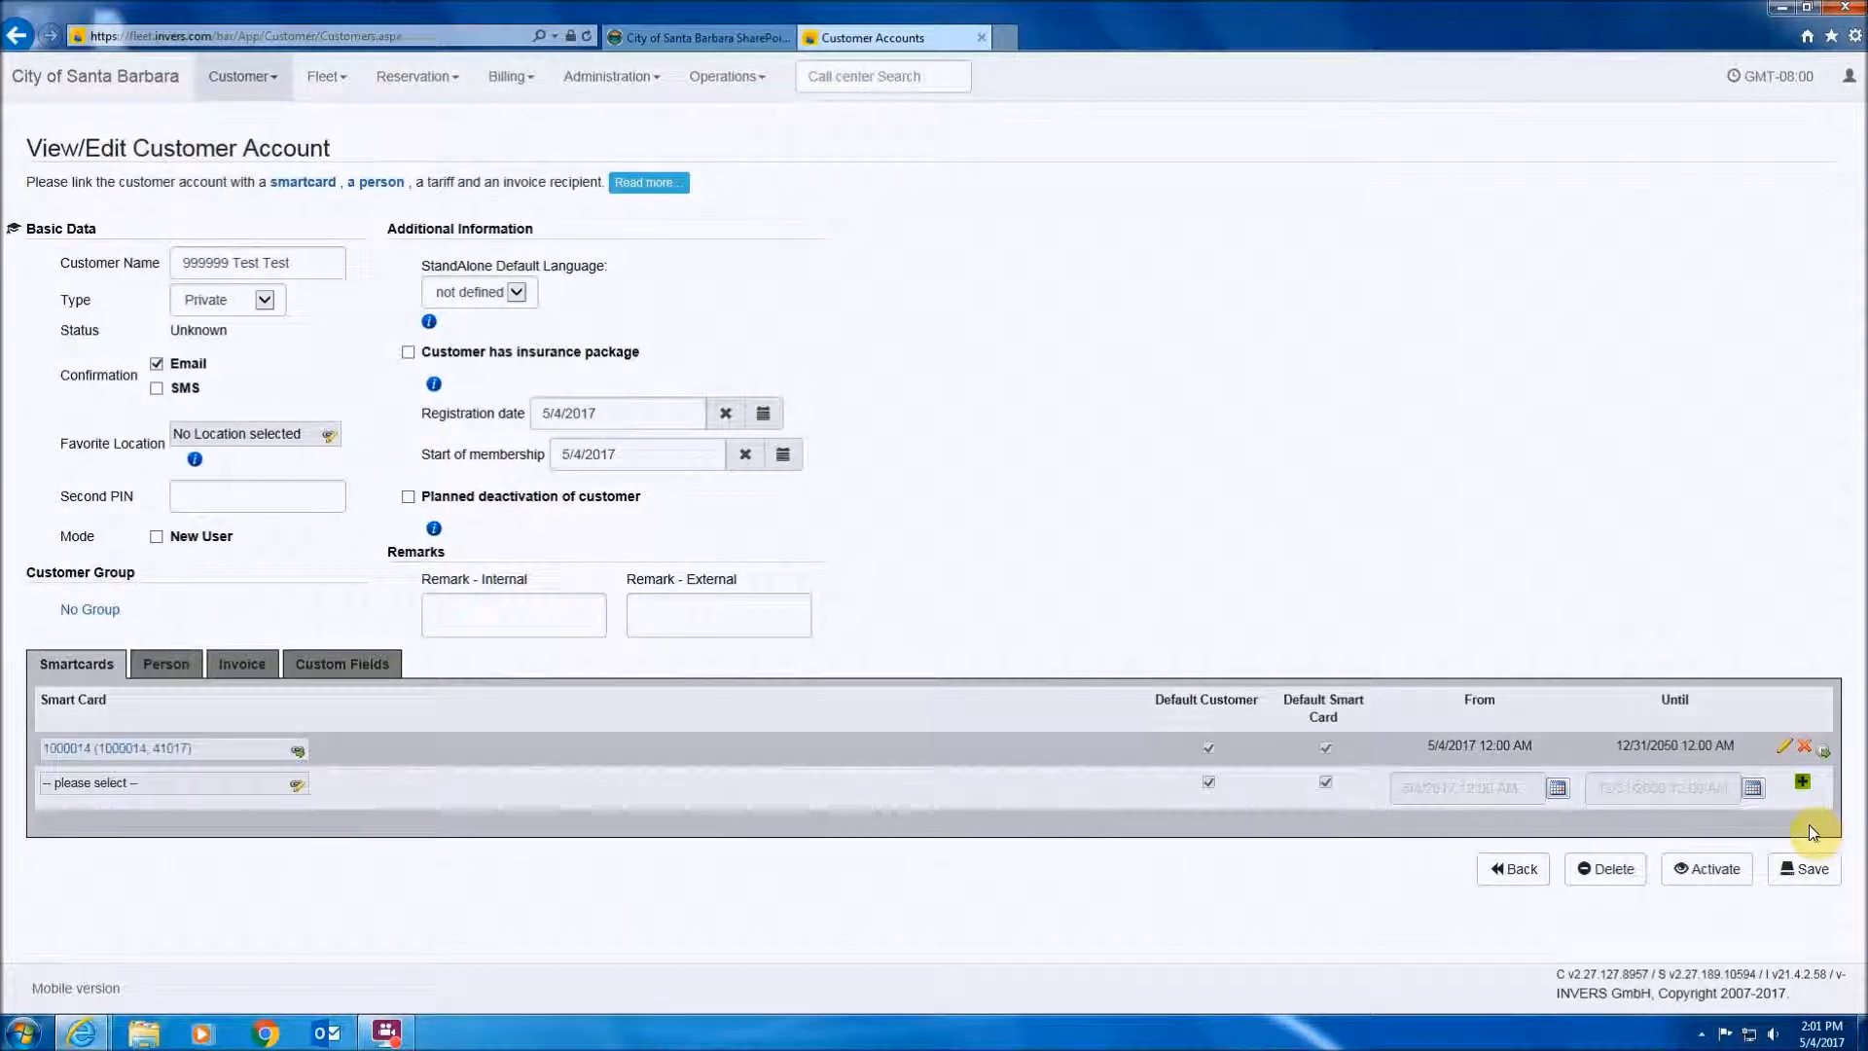
left_click(1789, 868)
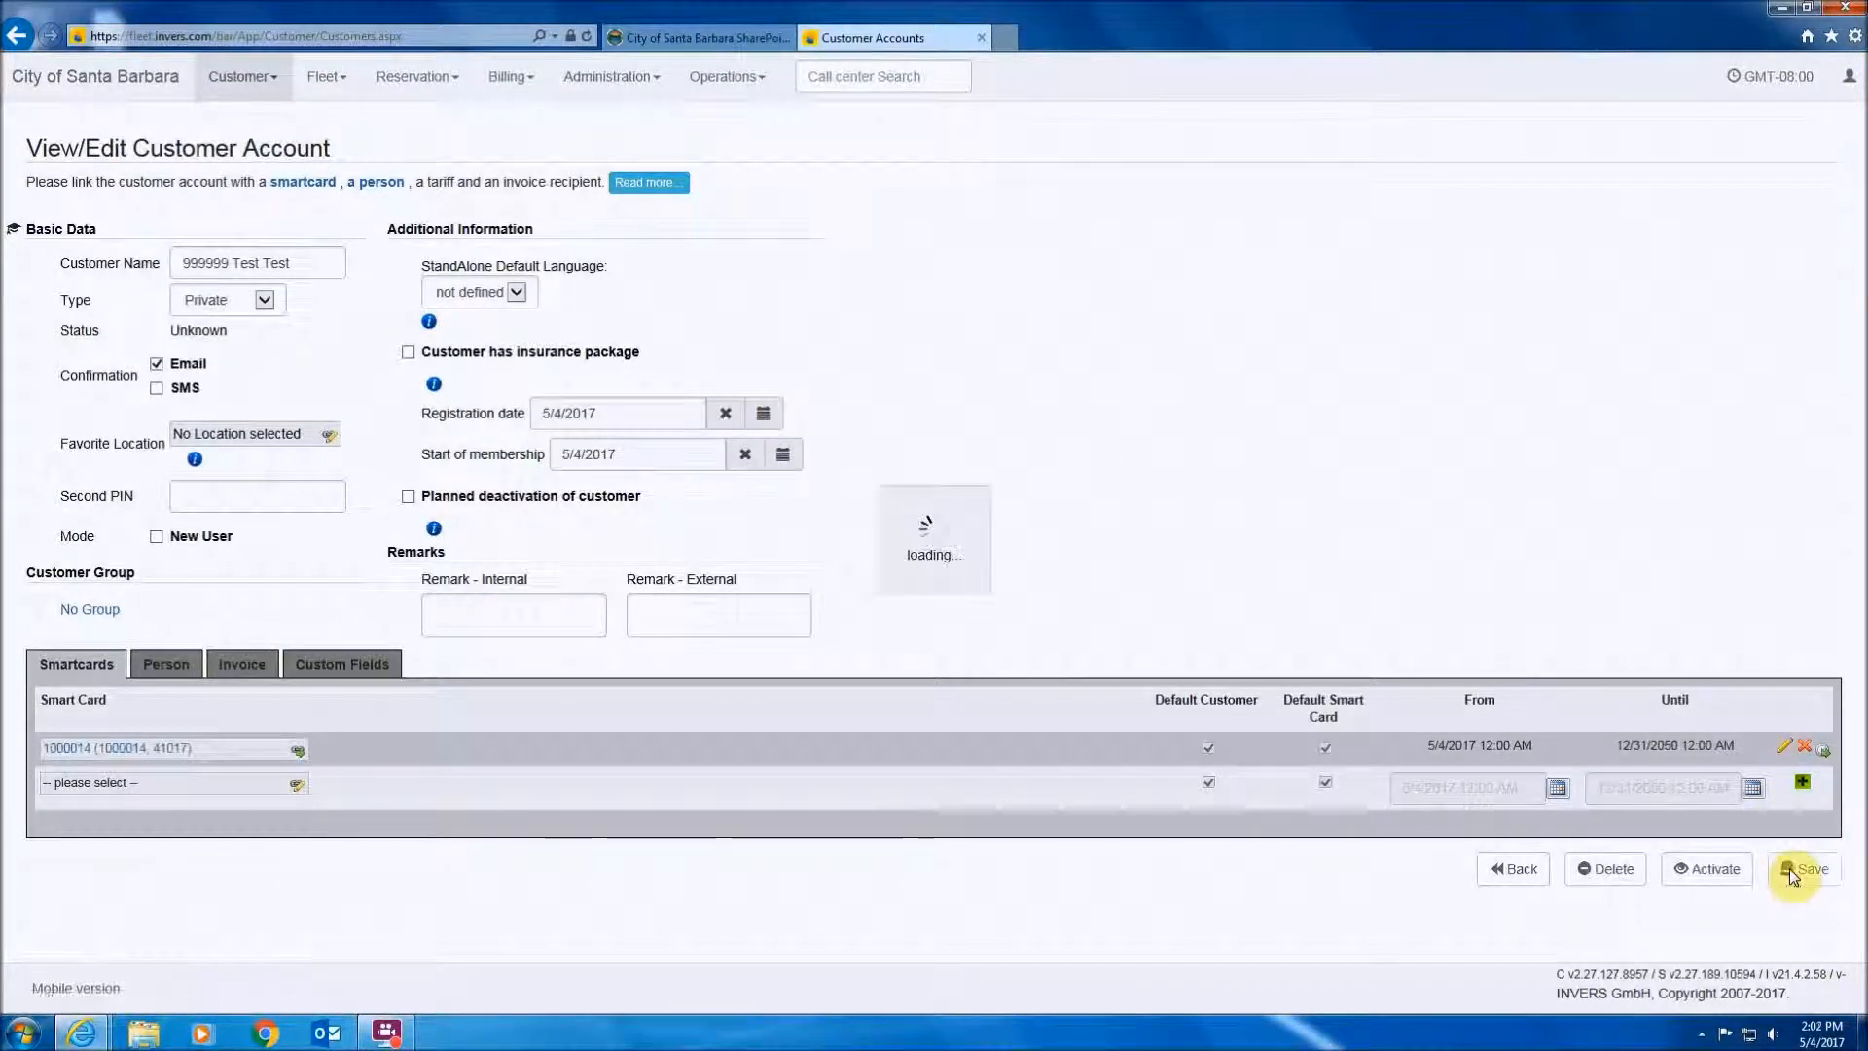
scroll(1530, 751, "down", 2)
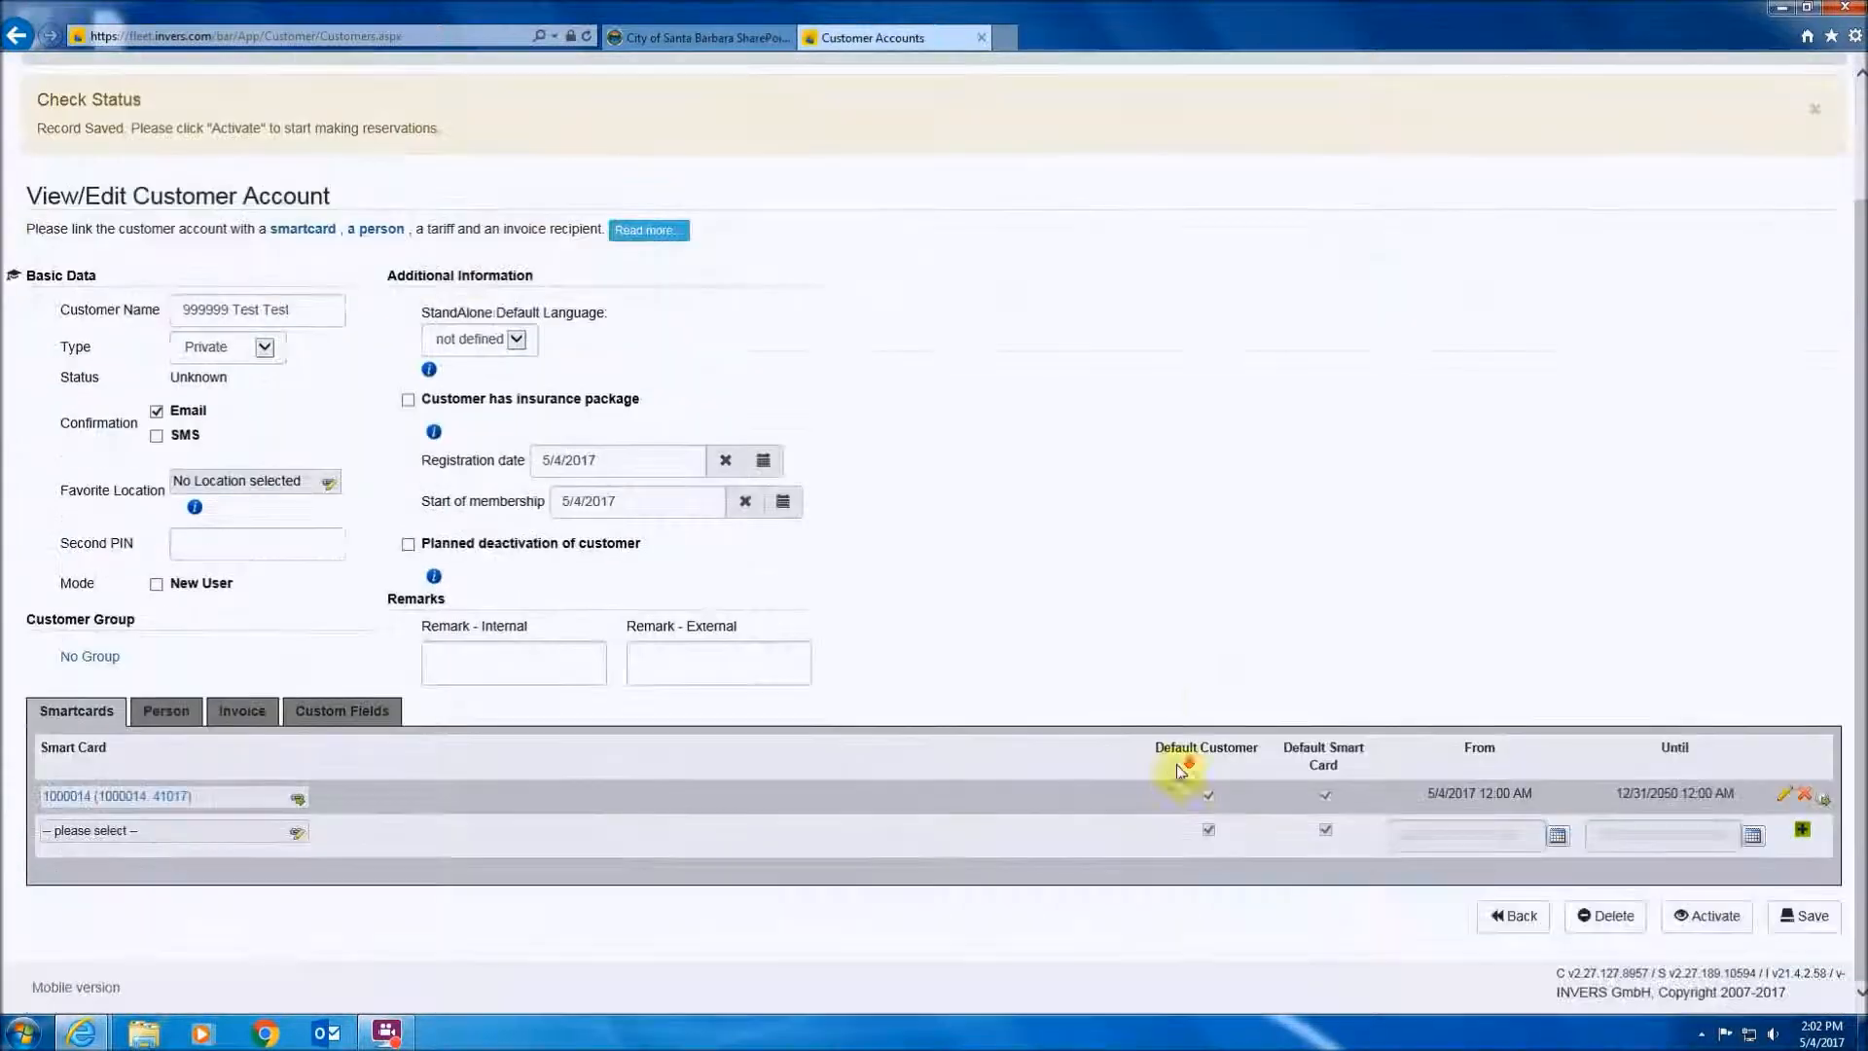
- Replace the card's Cocos-SNR and User Number with the personnel number and save the card
left_click(86, 796)
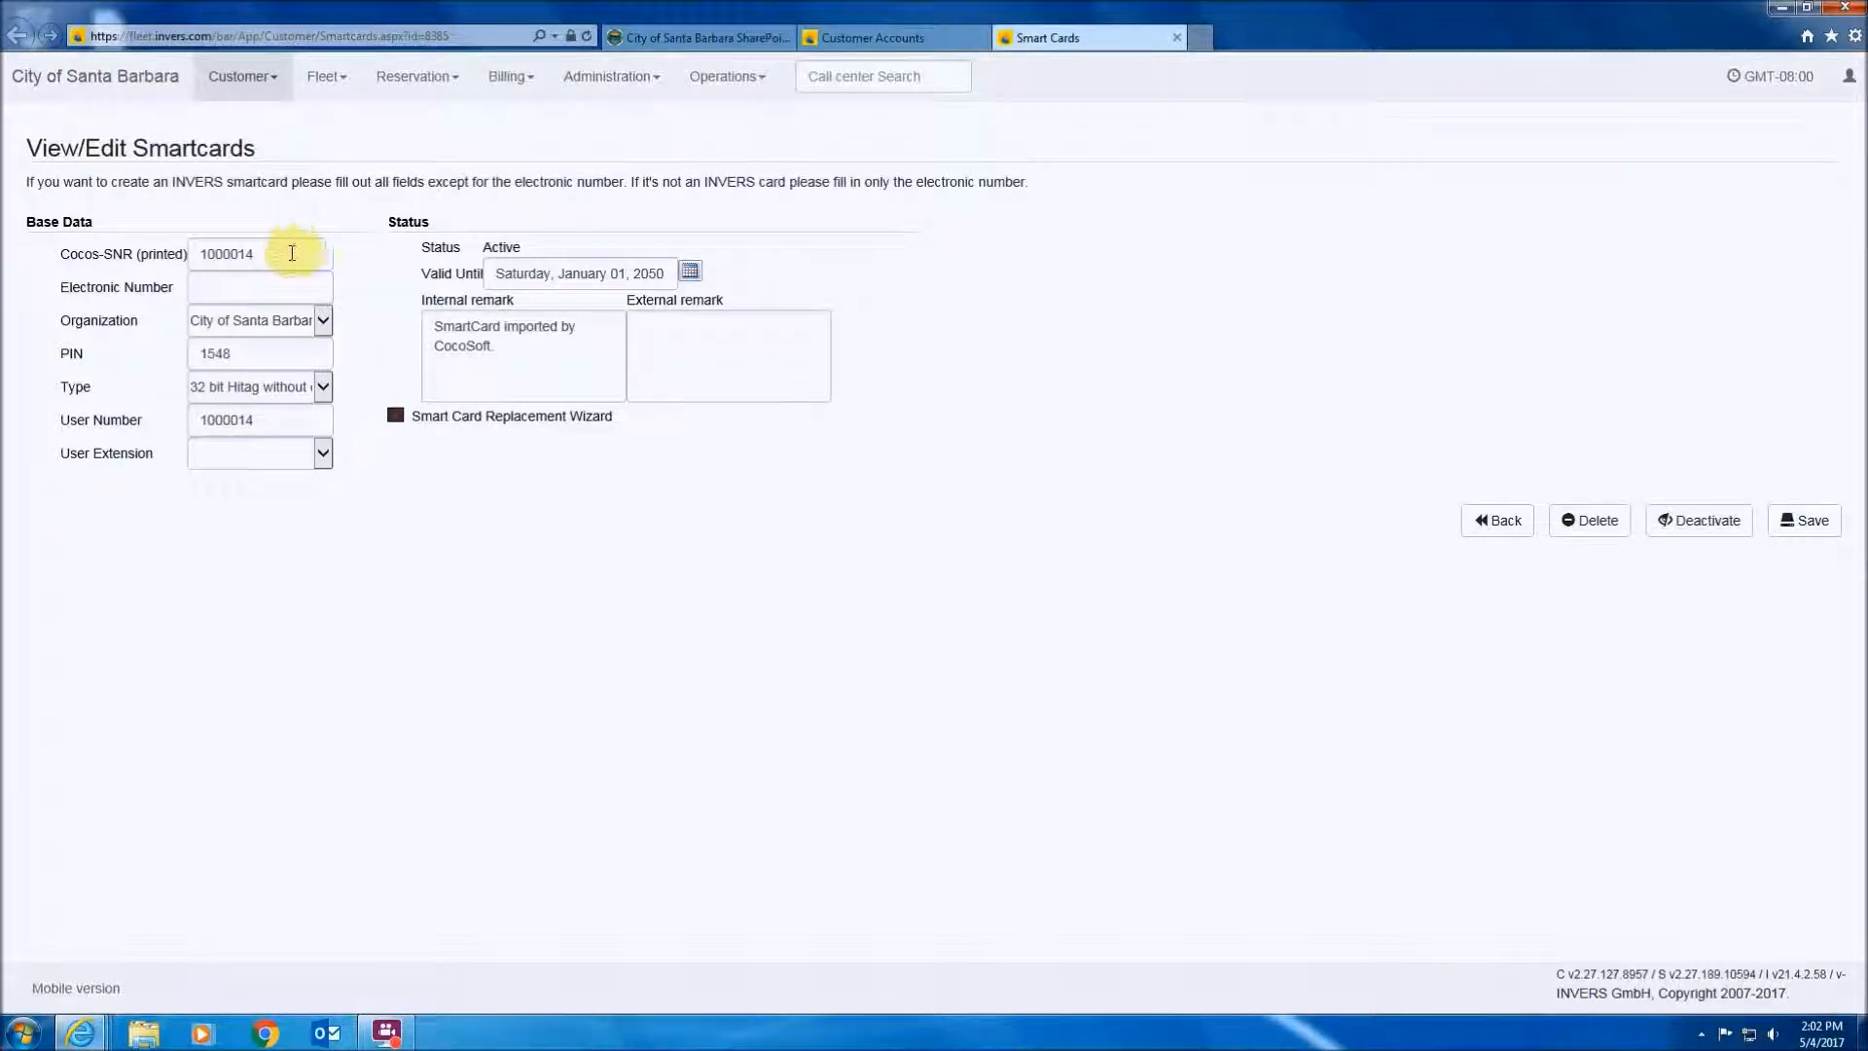
left_click_drag(290, 253, 73, 282)
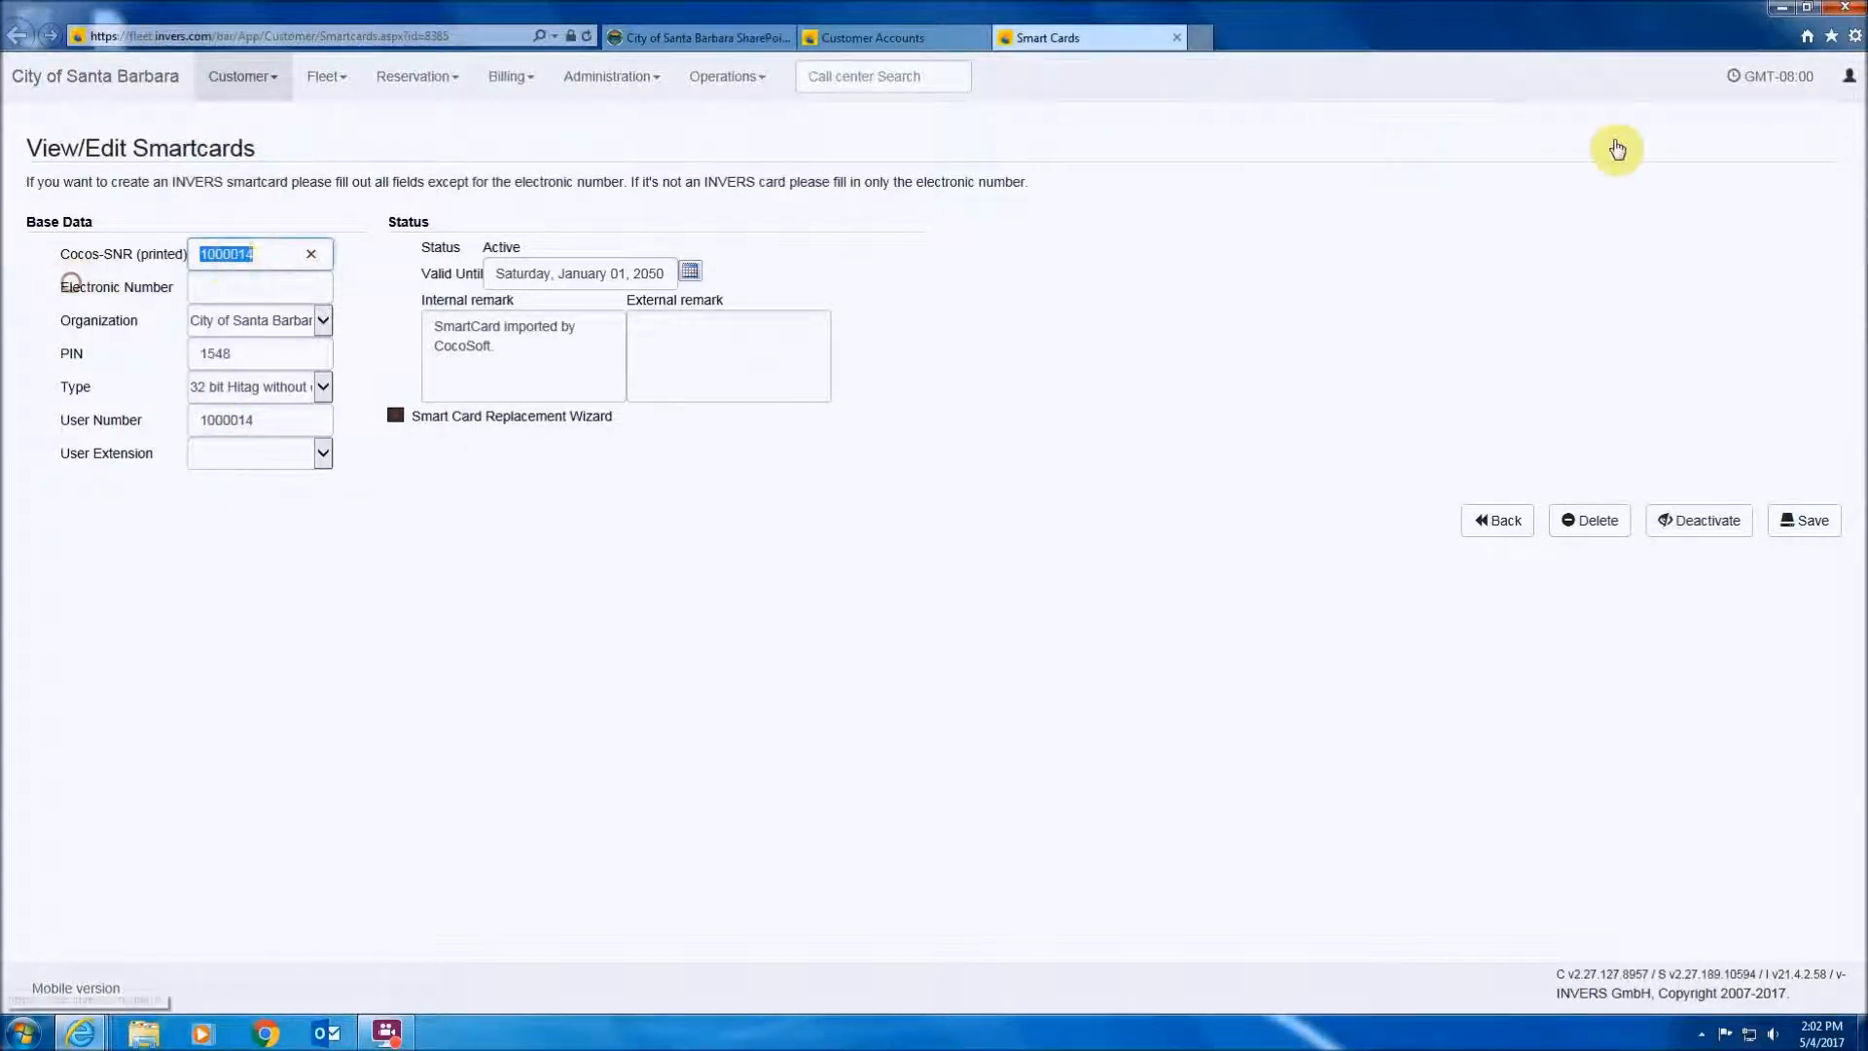
type("90")
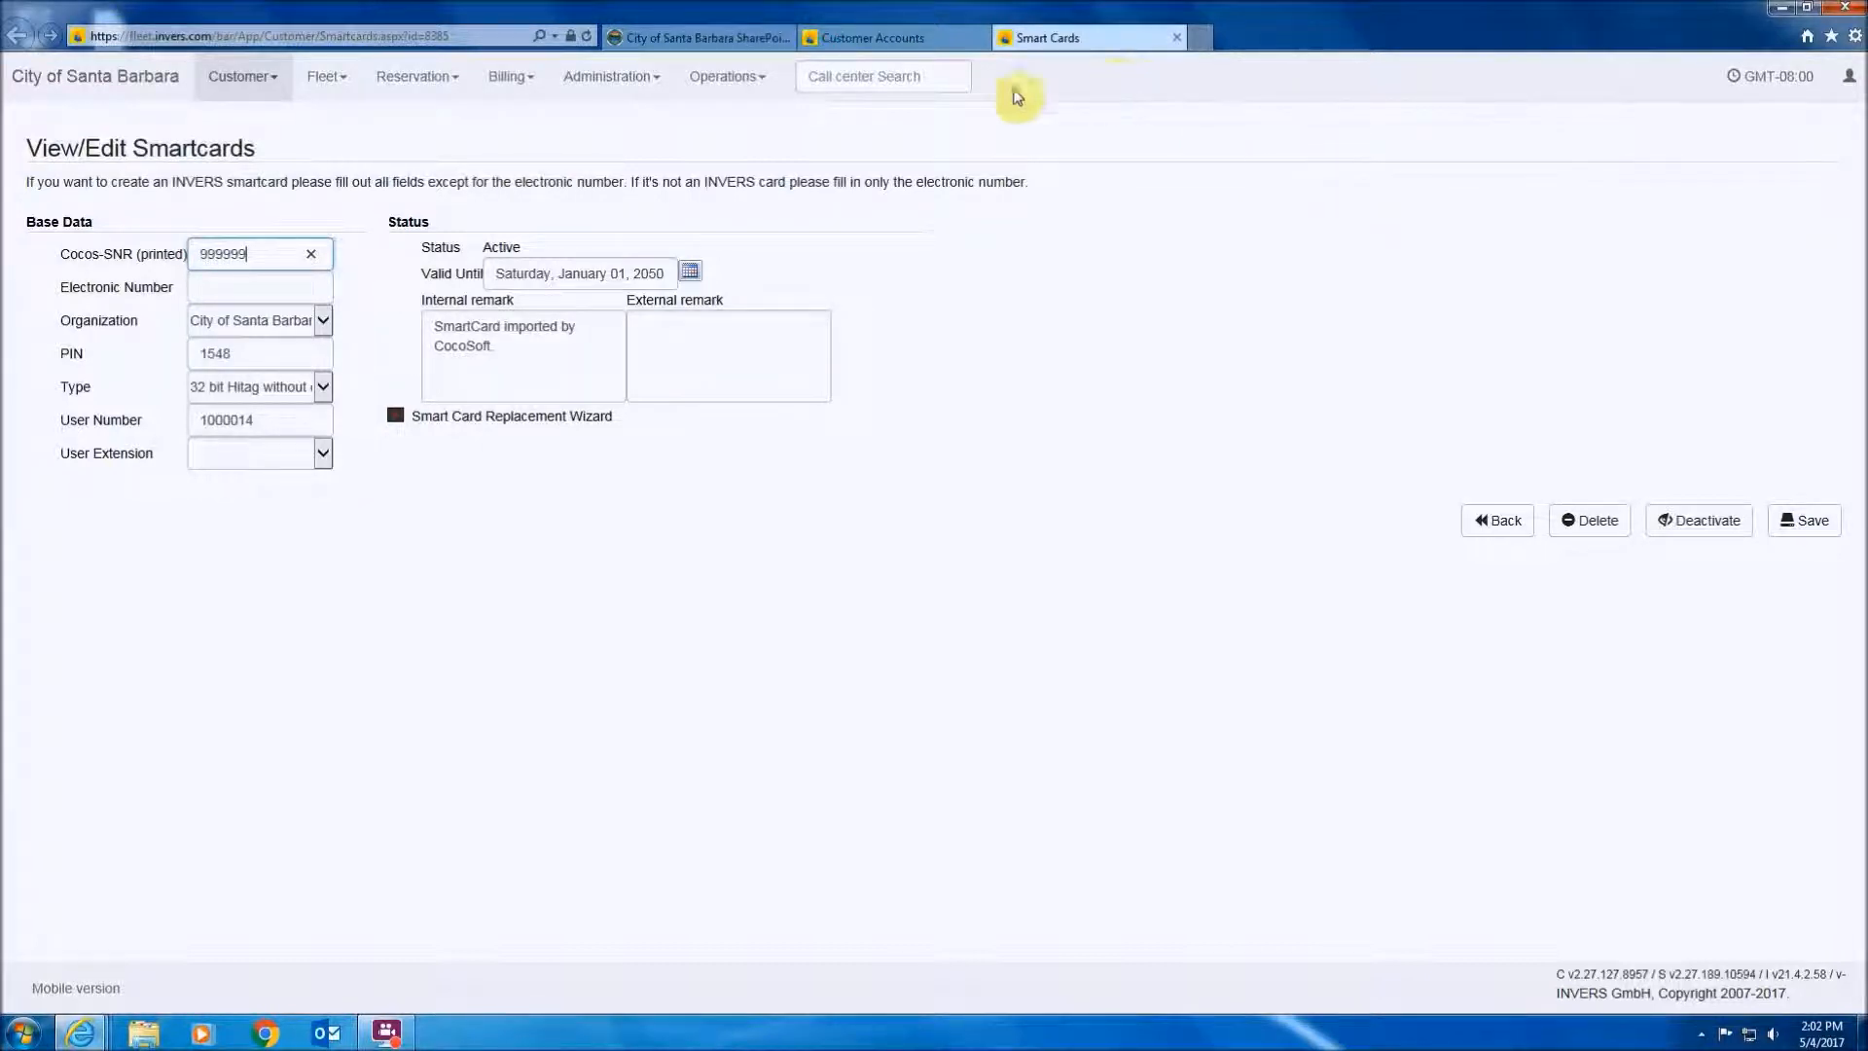
left_click_drag(297, 425, 101, 421)
type("999999")
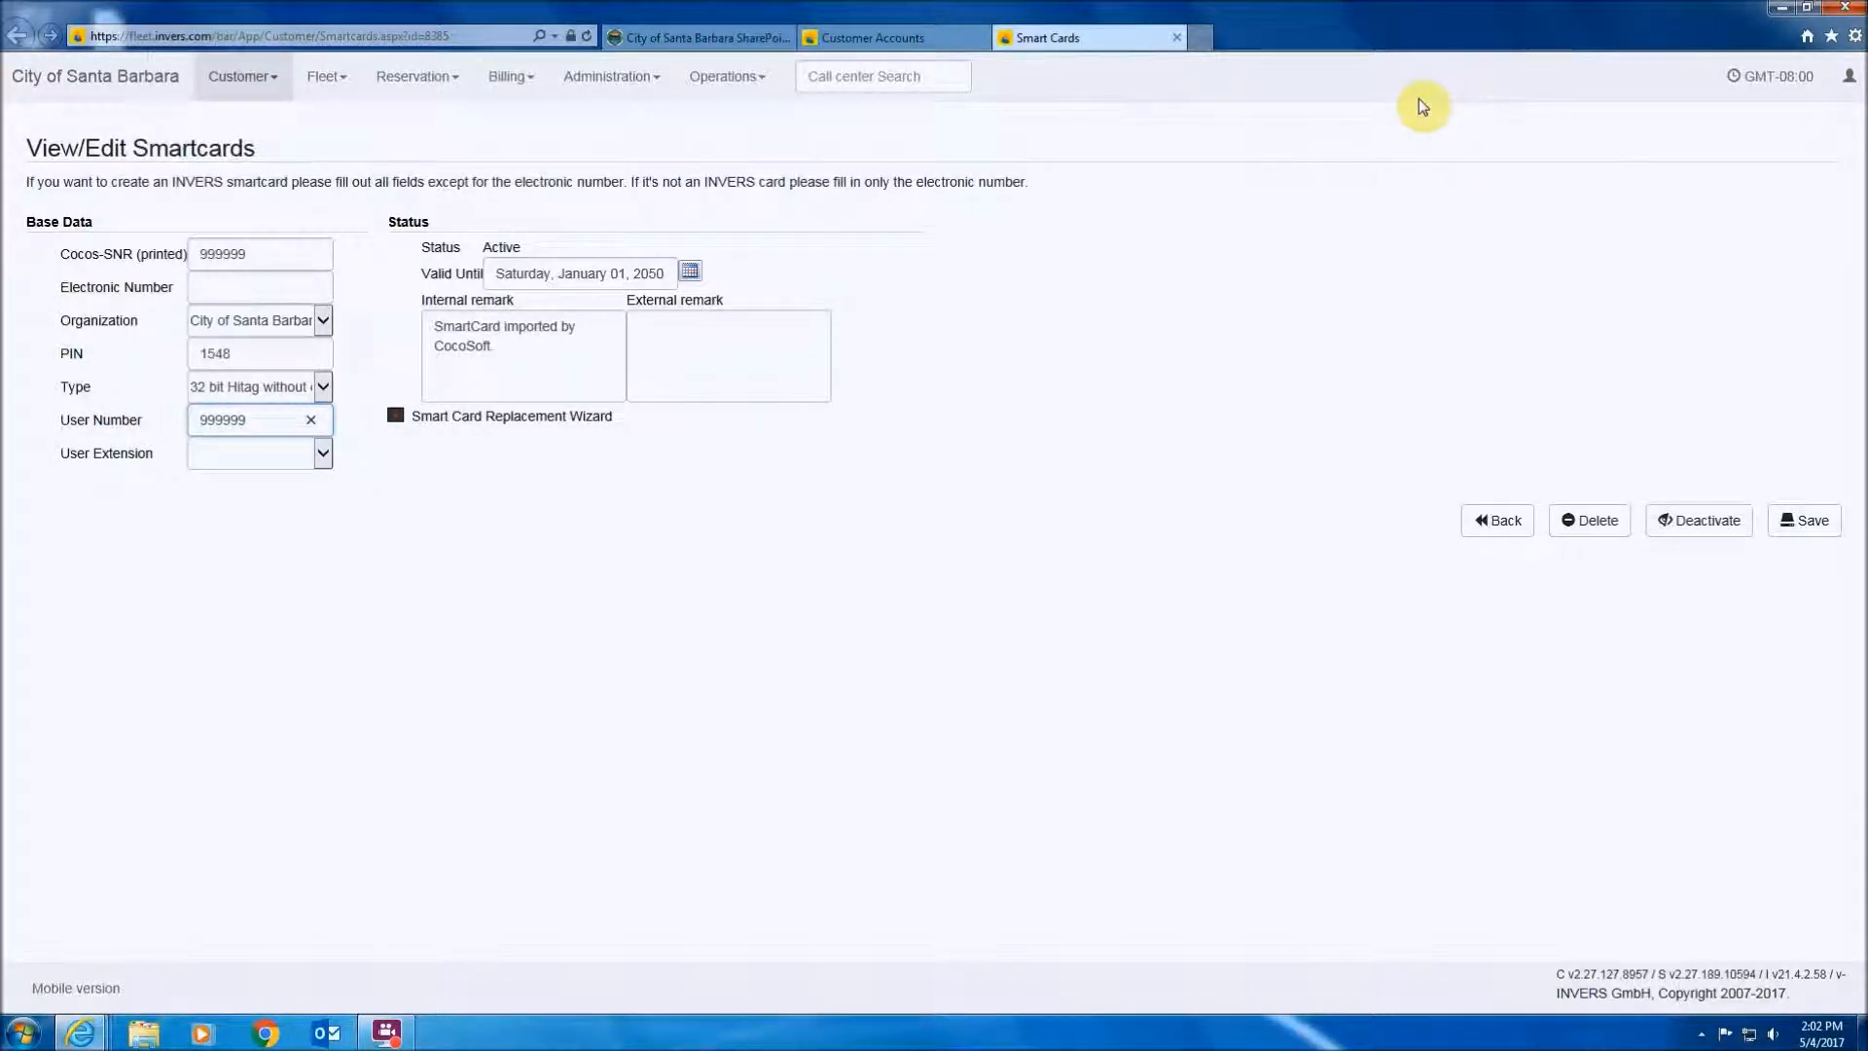
left_click(1801, 526)
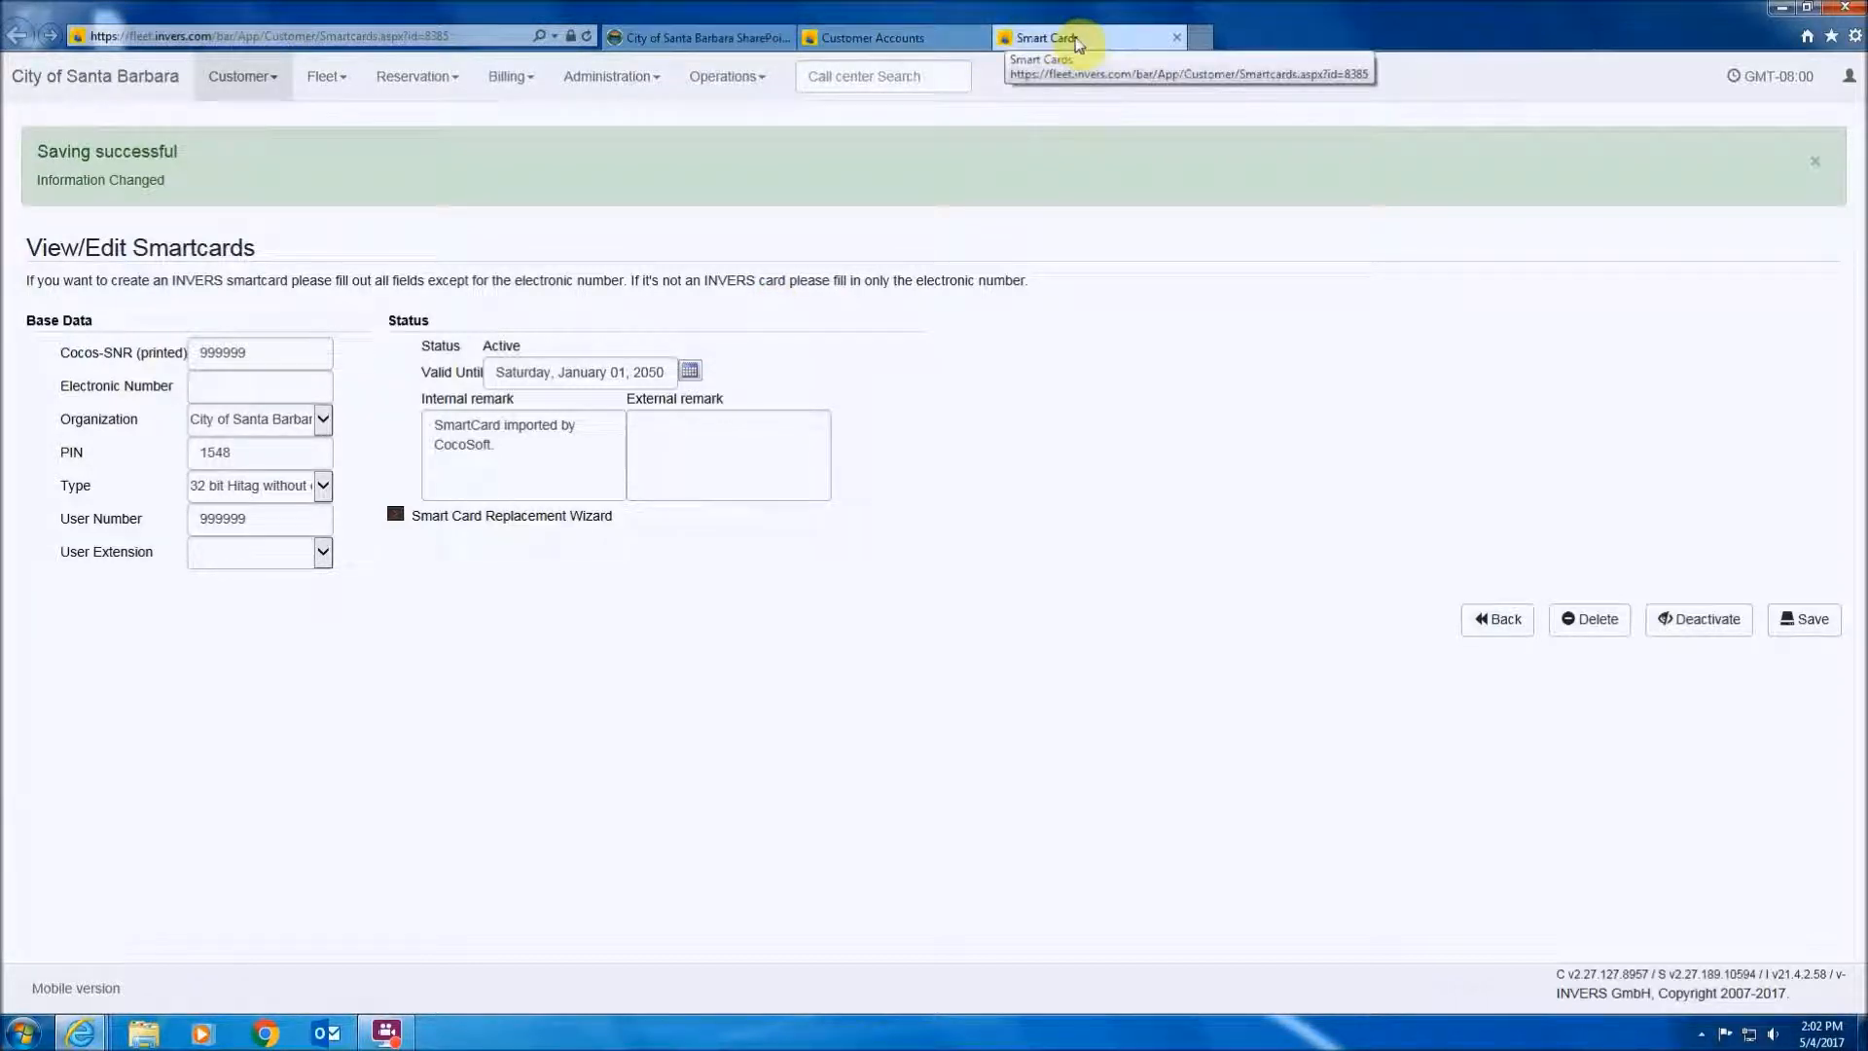
- Back on the customer account, save it, activate it from the Person tab, and save again
left_click(850, 37)
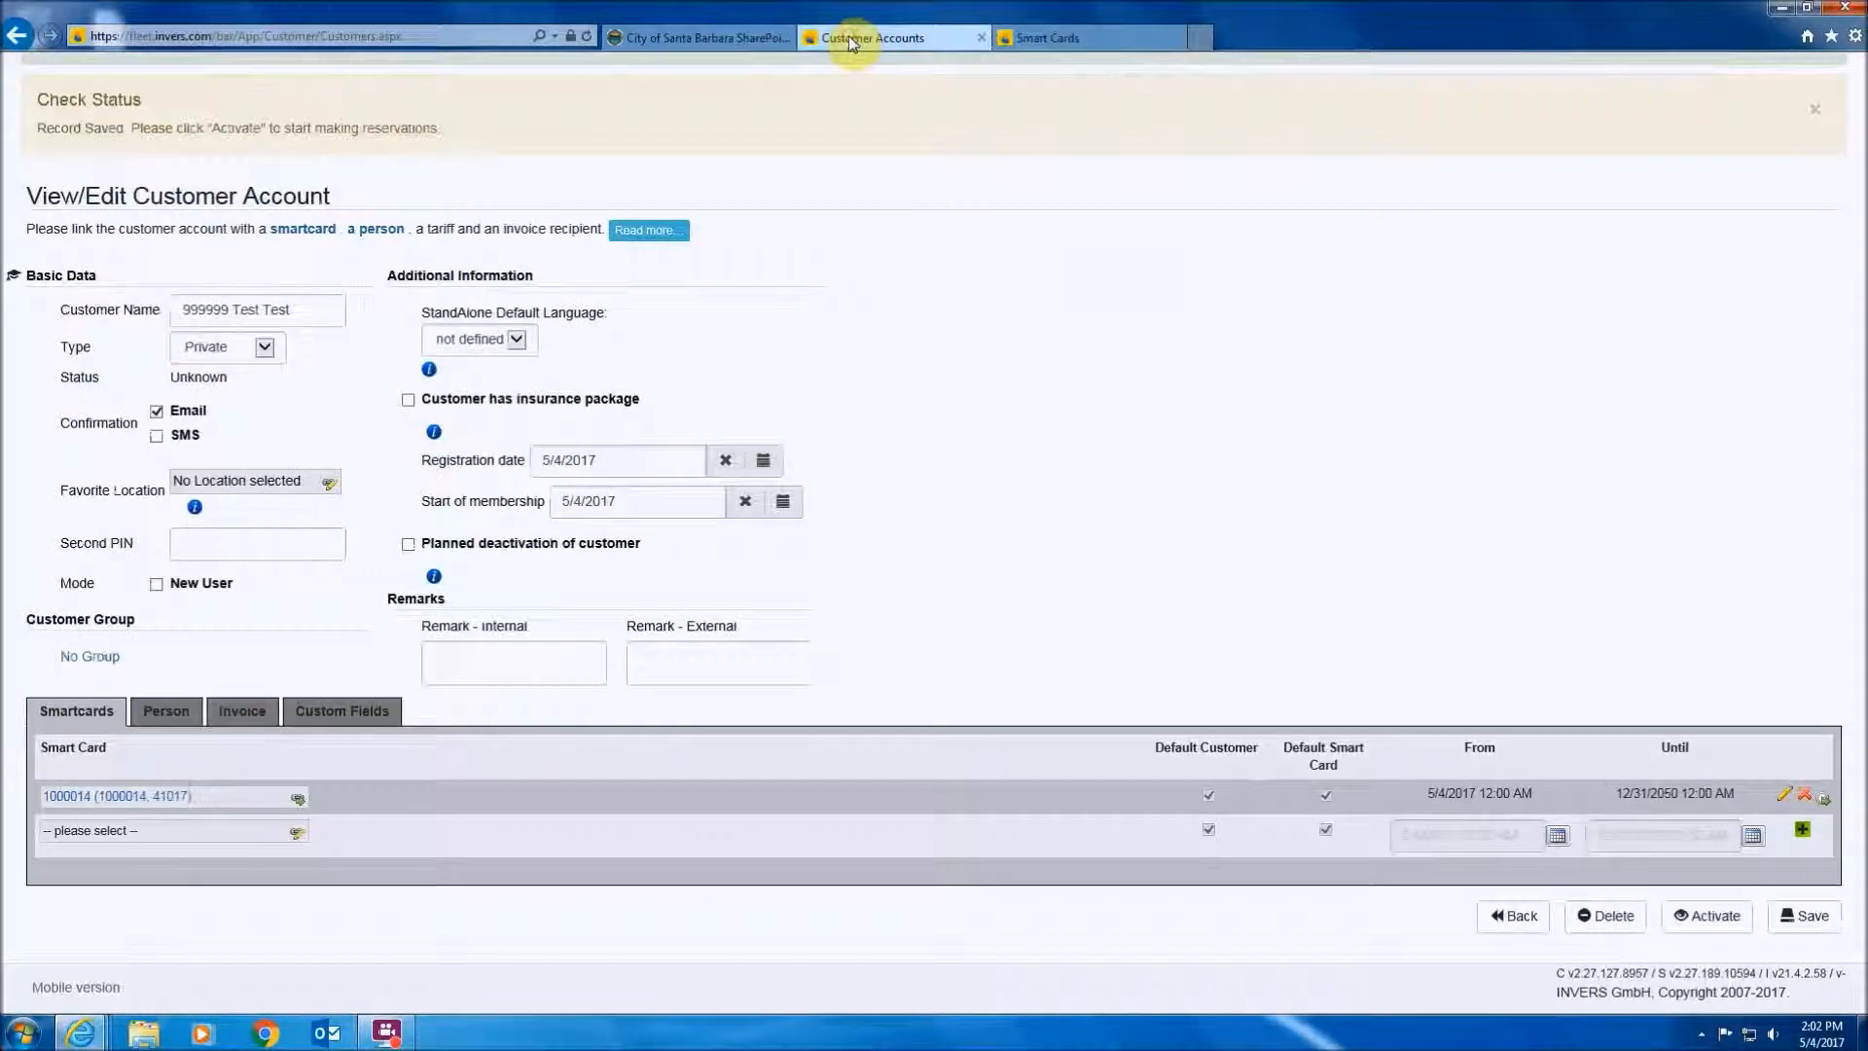
left_click(1813, 917)
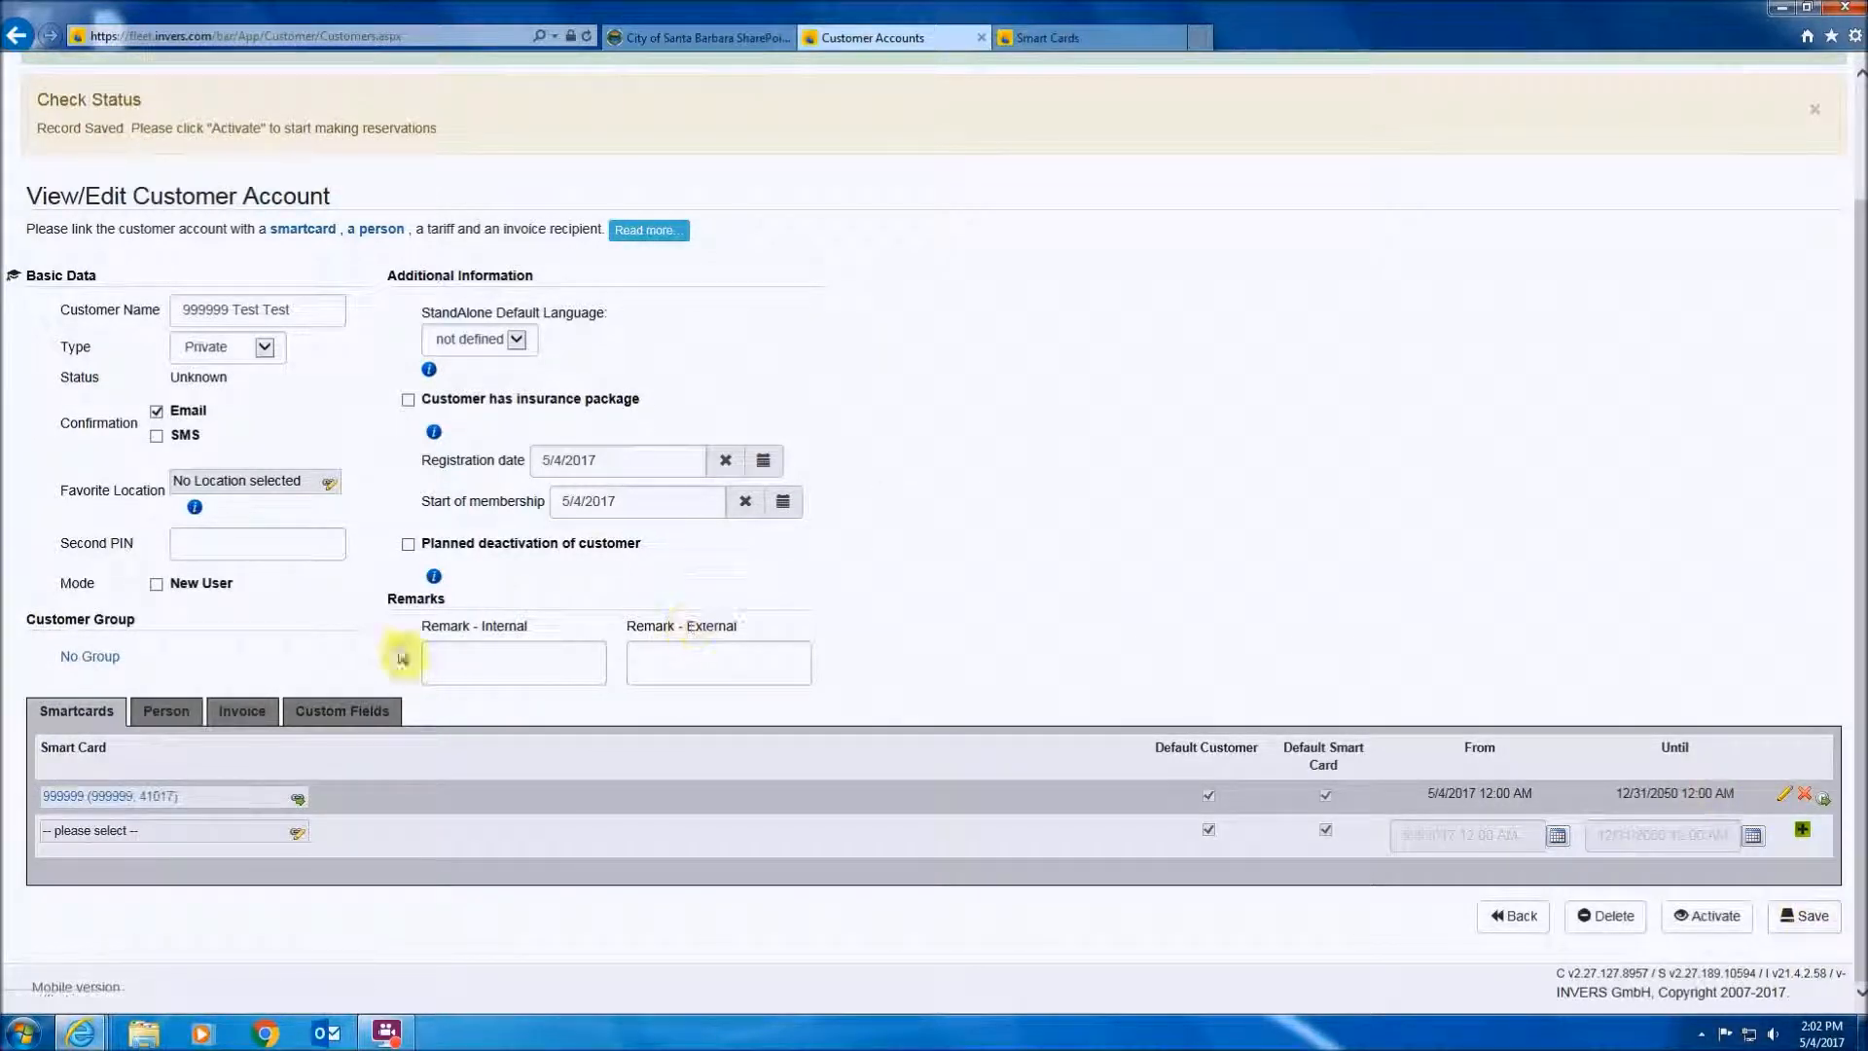
left_click(166, 713)
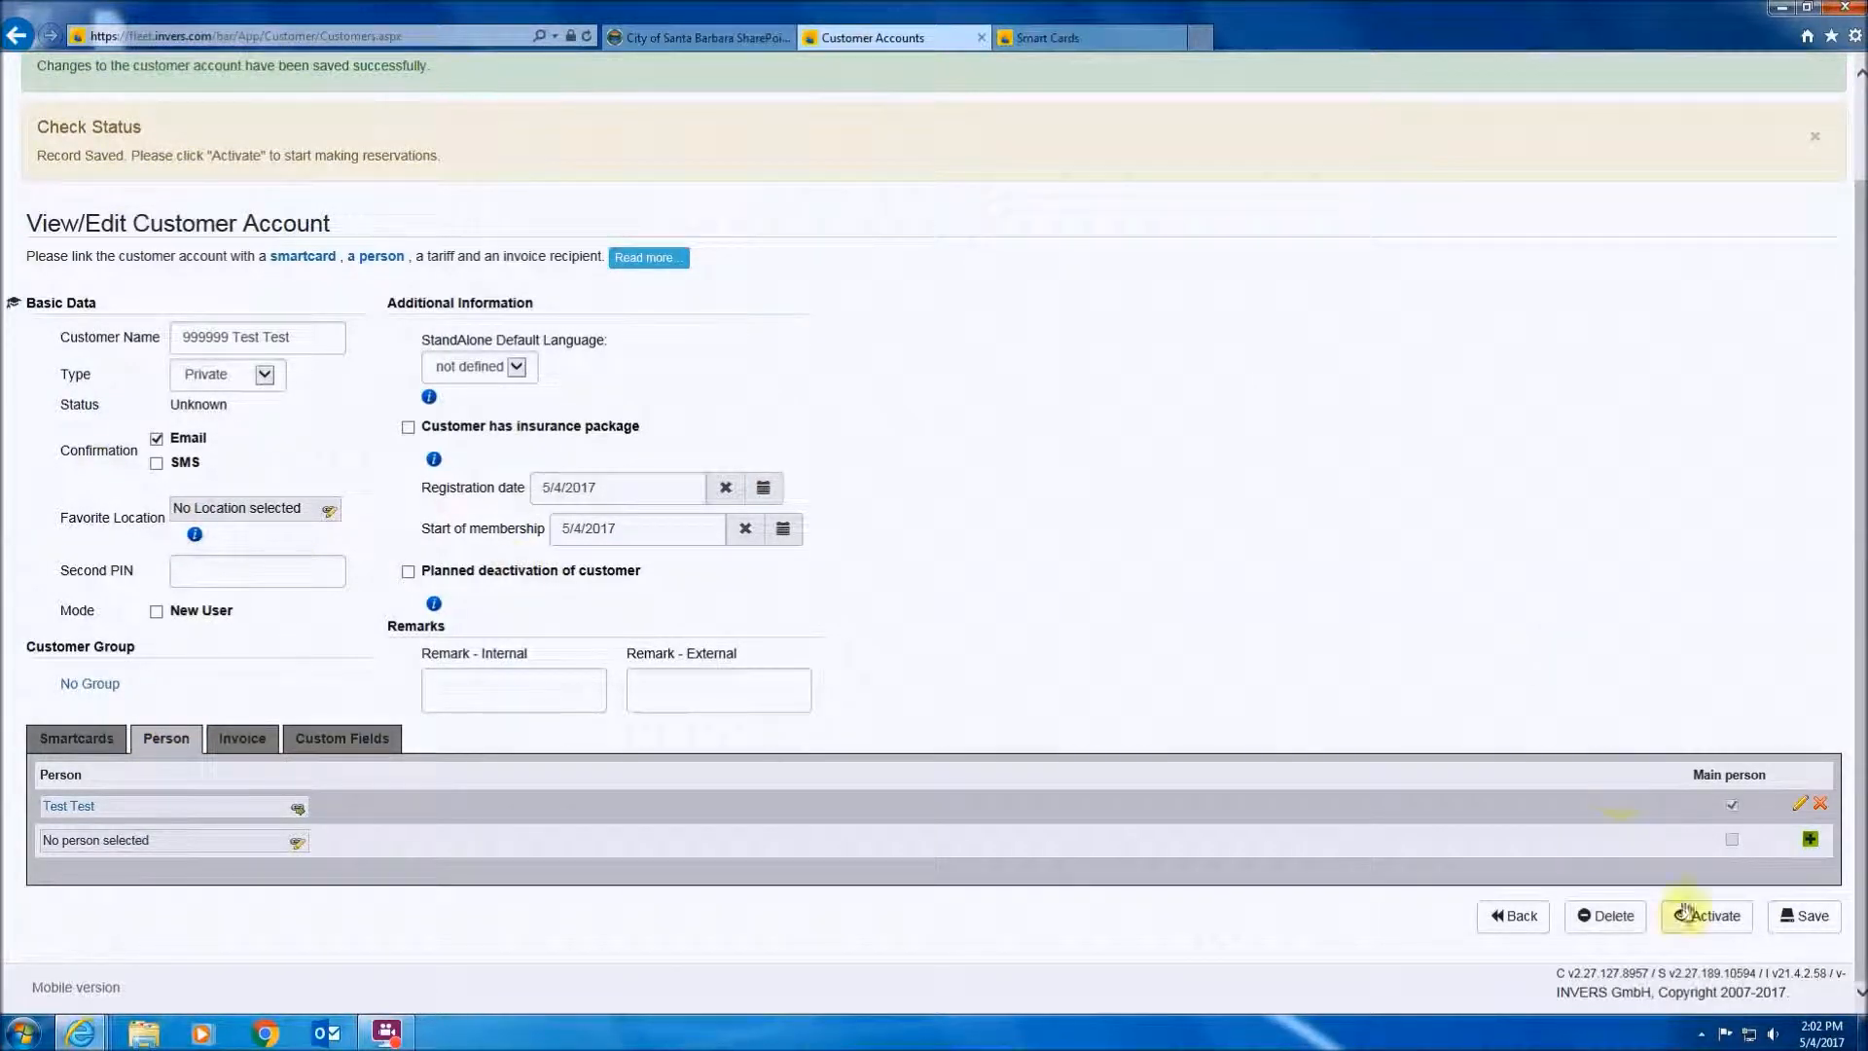
left_click(1713, 922)
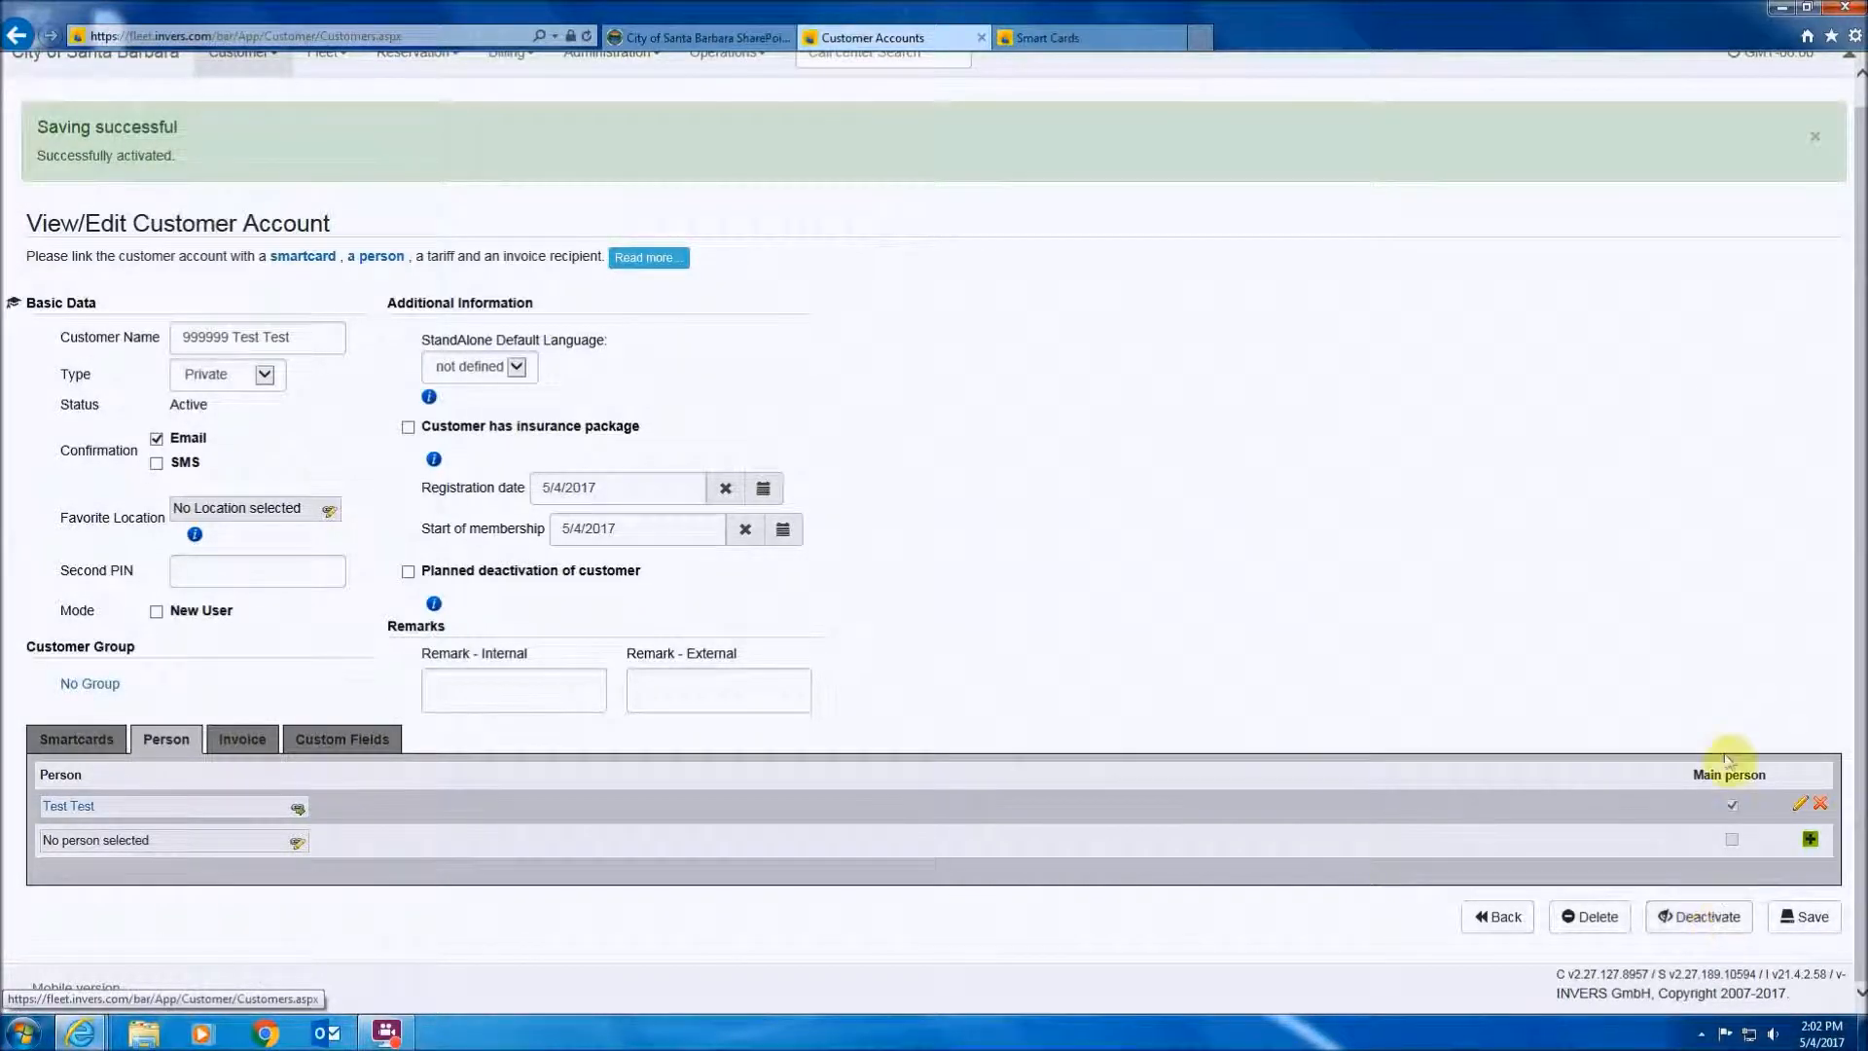
left_click(1805, 919)
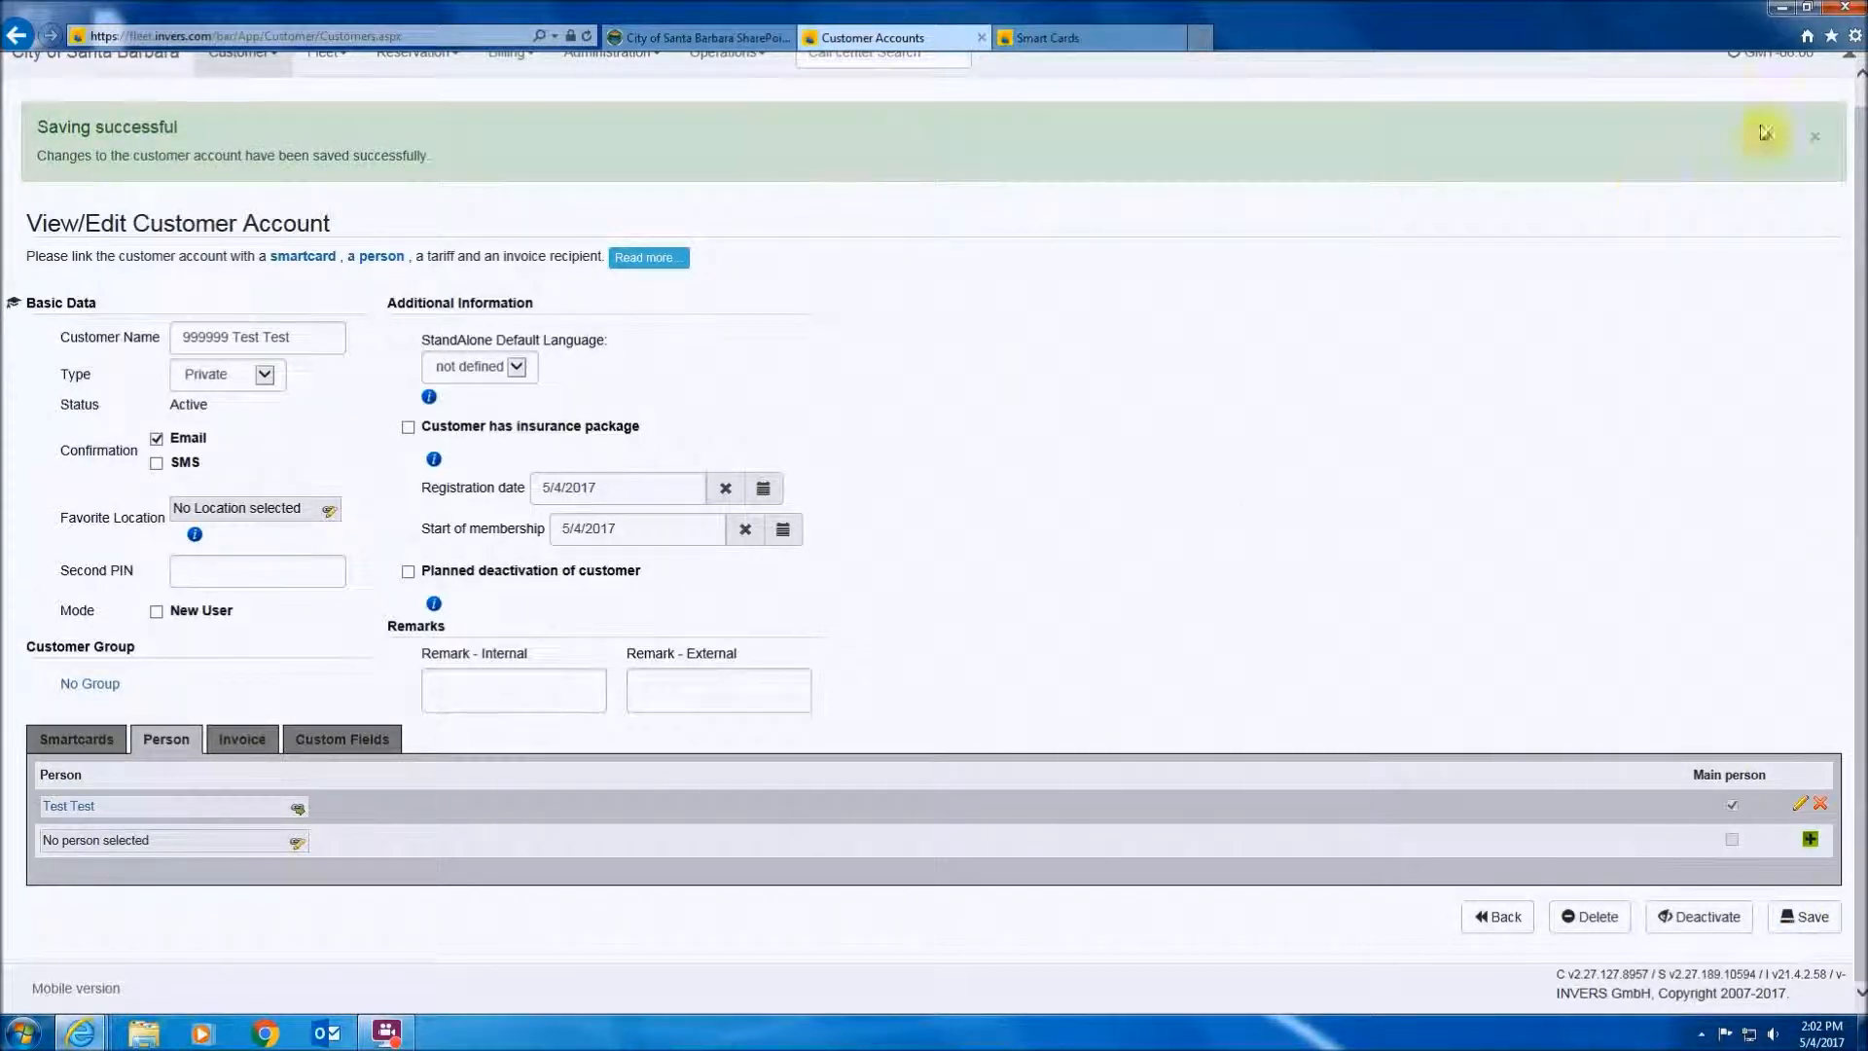
scroll(1772, 271, "up", 1)
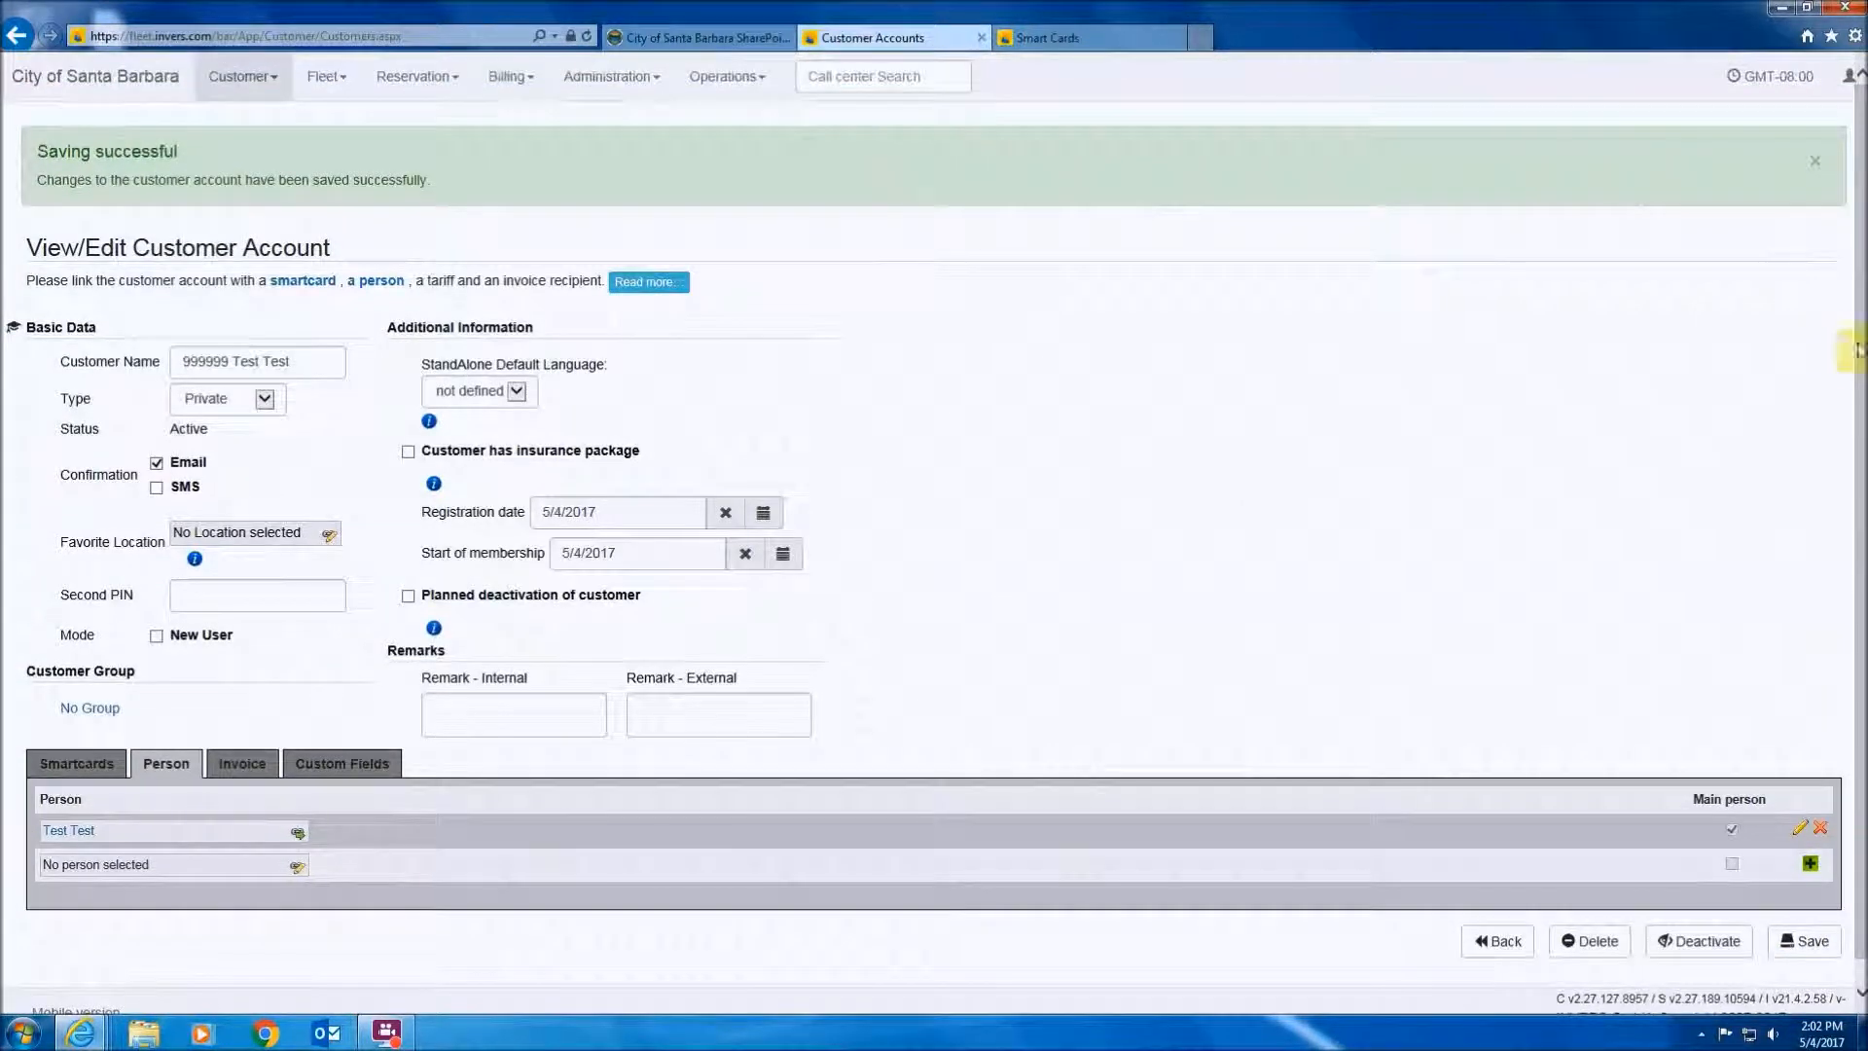
- Log out of the administrator session and log in as the test customer with its number and password
left_click(1845, 82)
left_click(1751, 173)
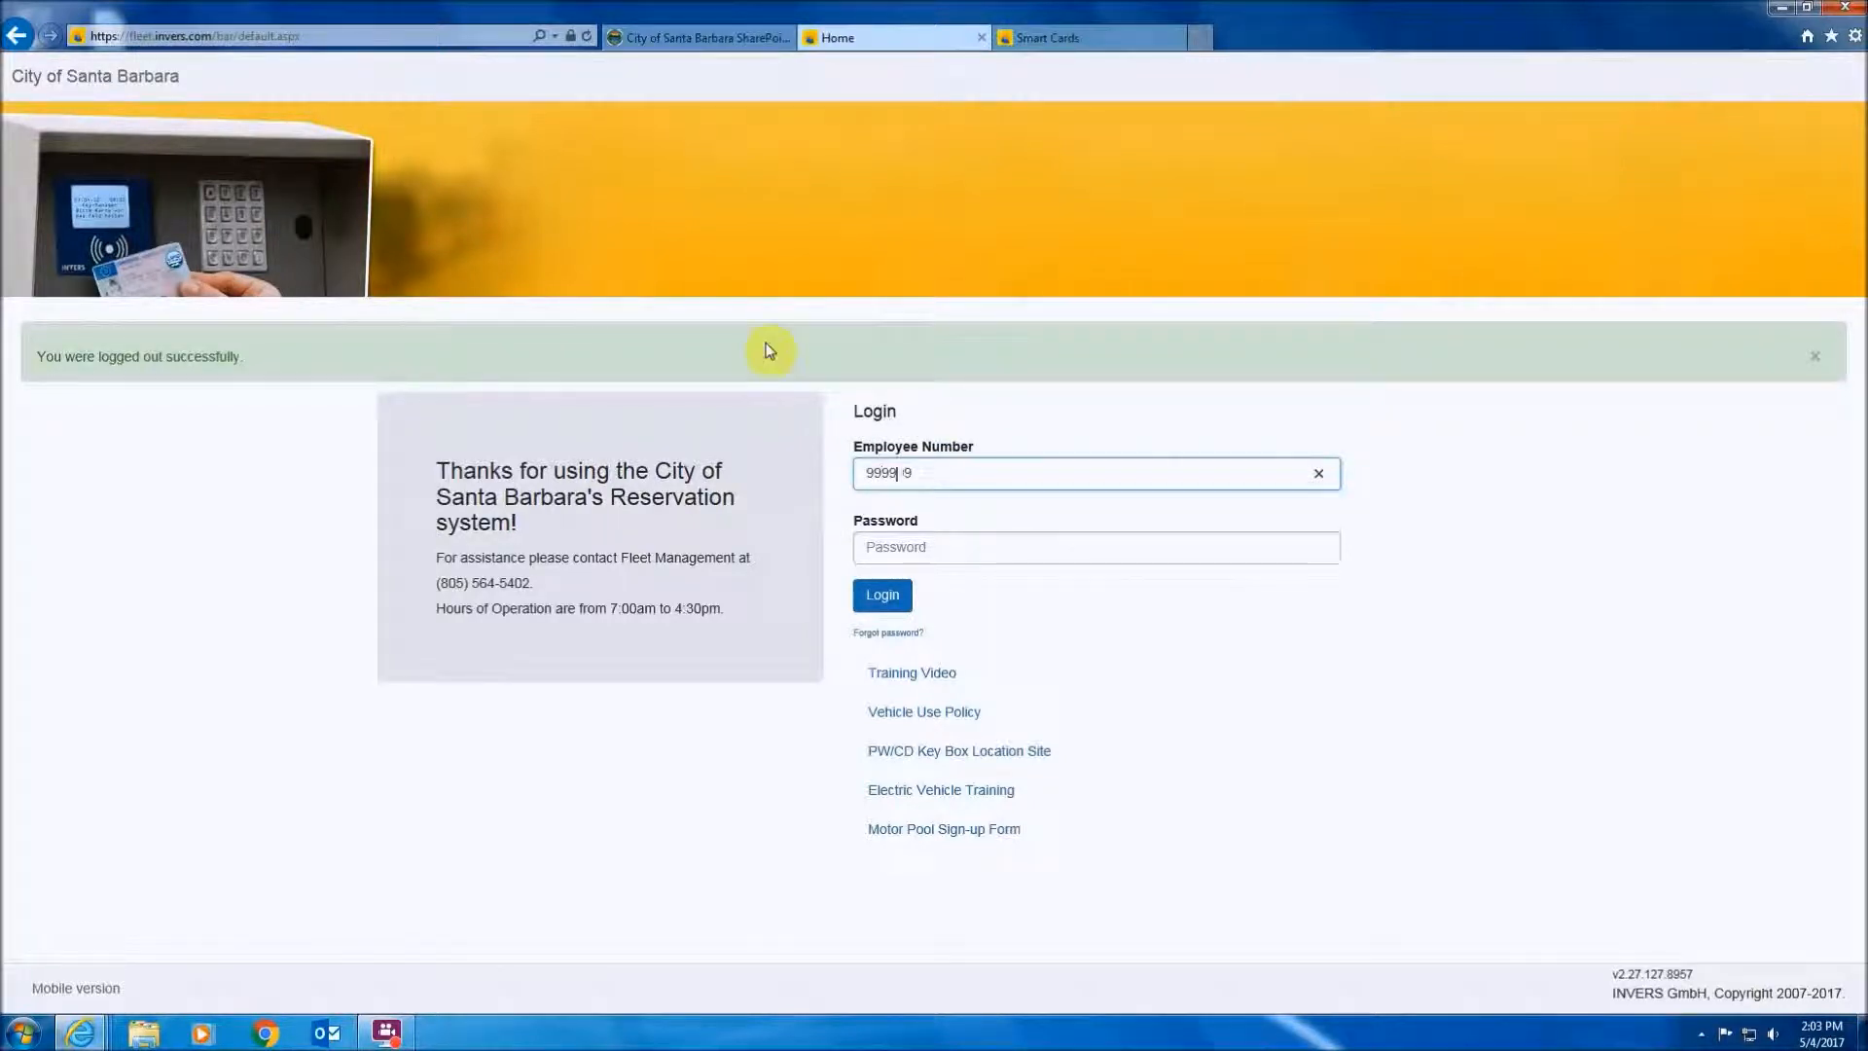
left_click(971, 546)
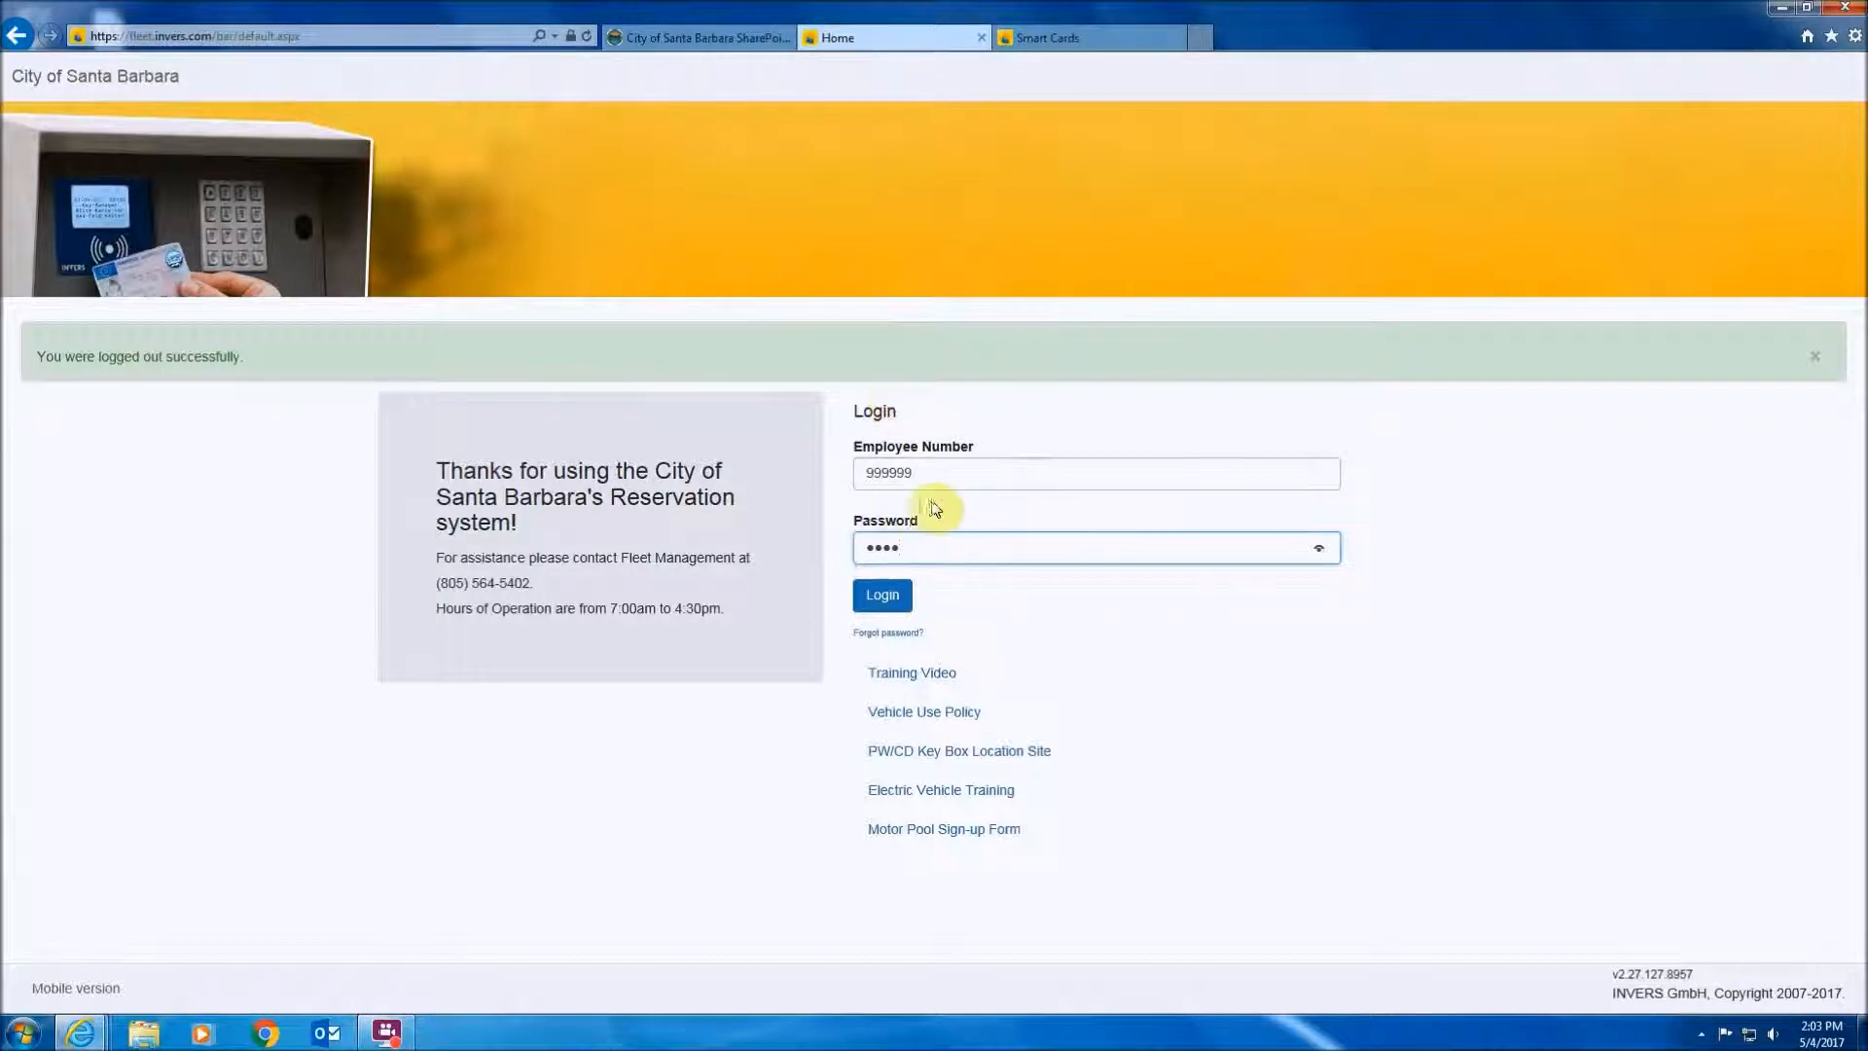
left_click(887, 605)
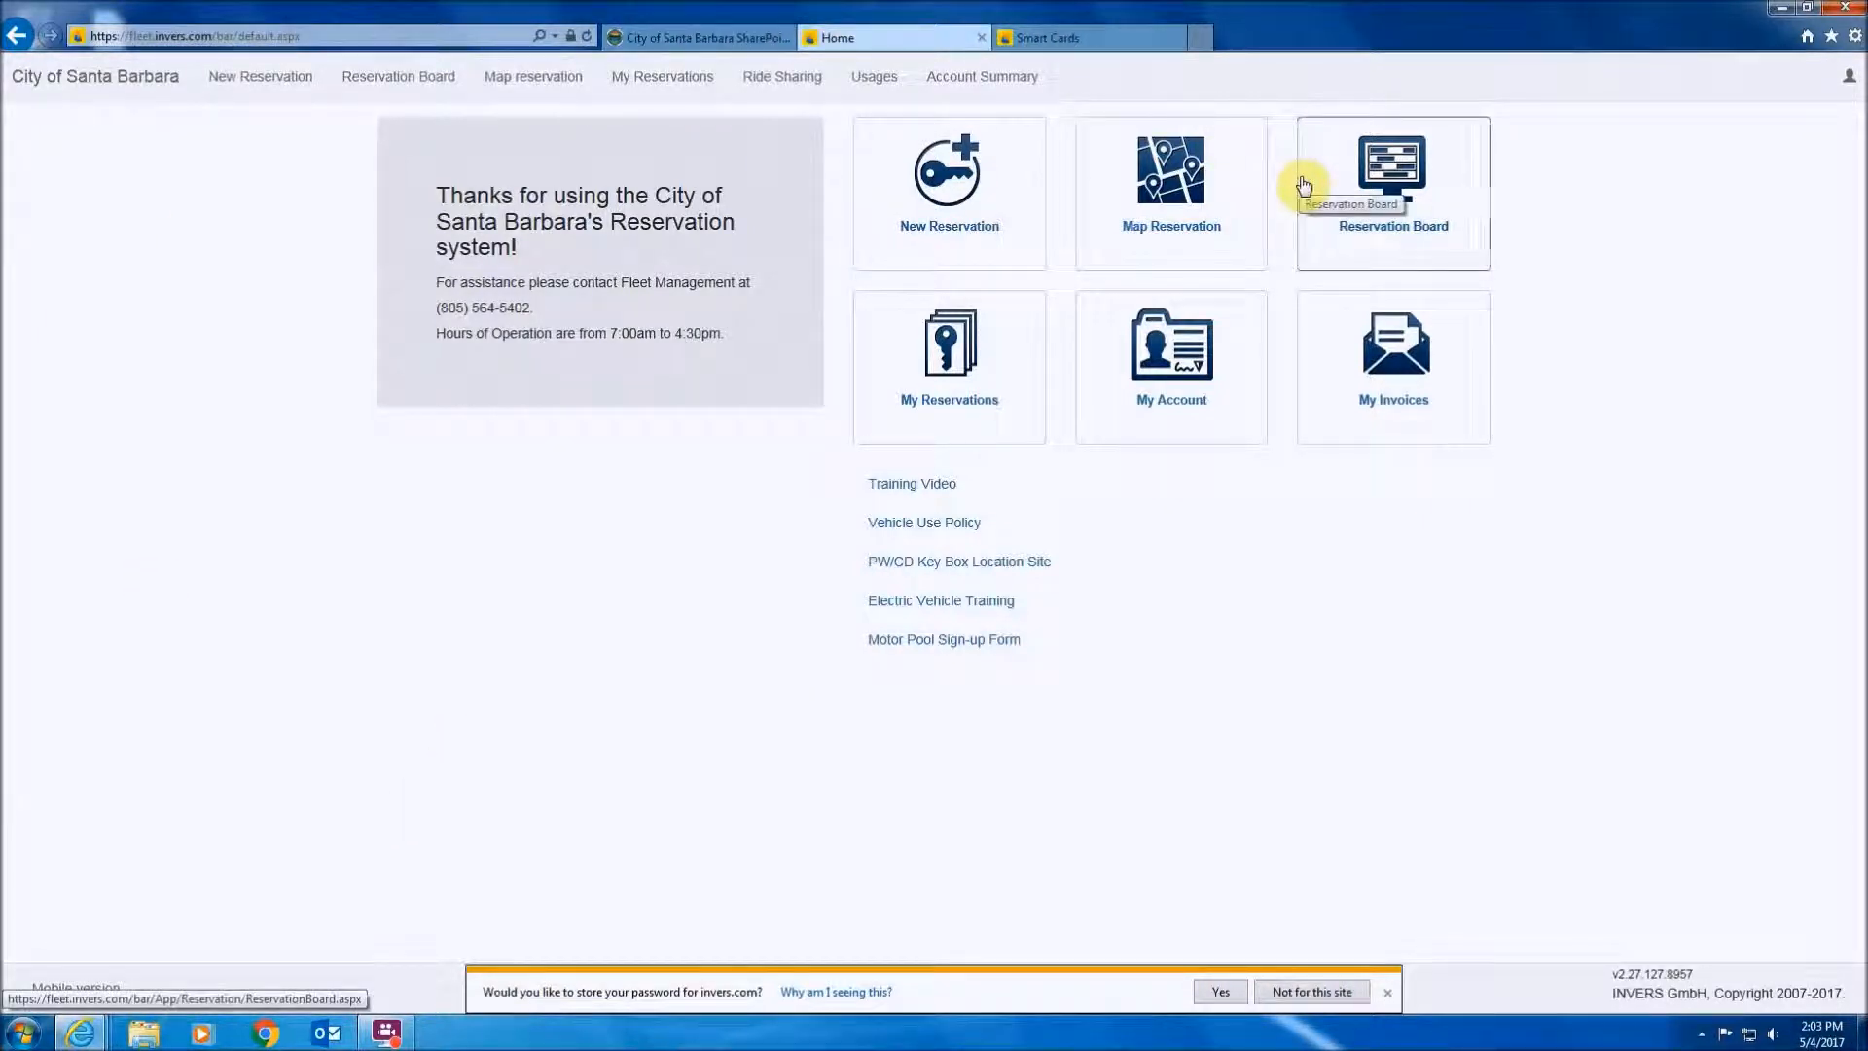
- Log out of the test customer and sign back in with the administrator employee number and password
left_click(1851, 80)
left_click(1756, 169)
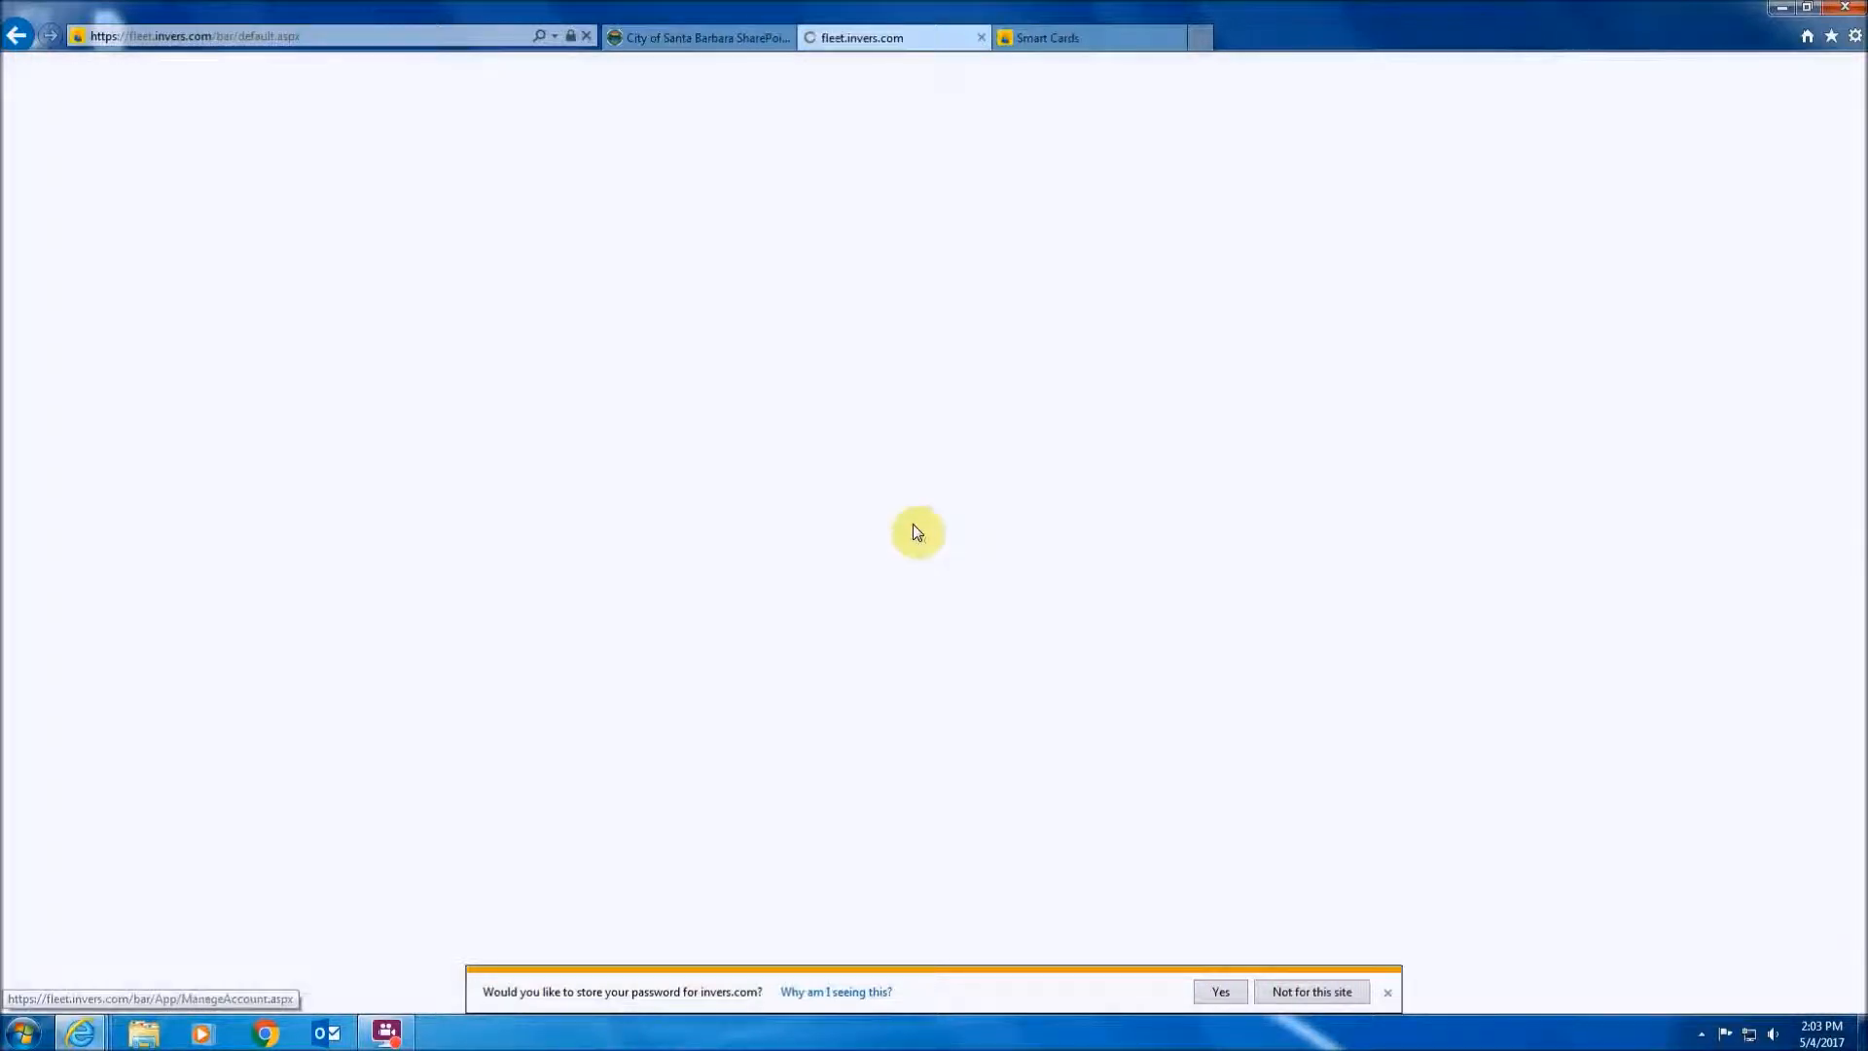
type("7044")
key("Tab")
type("••••")
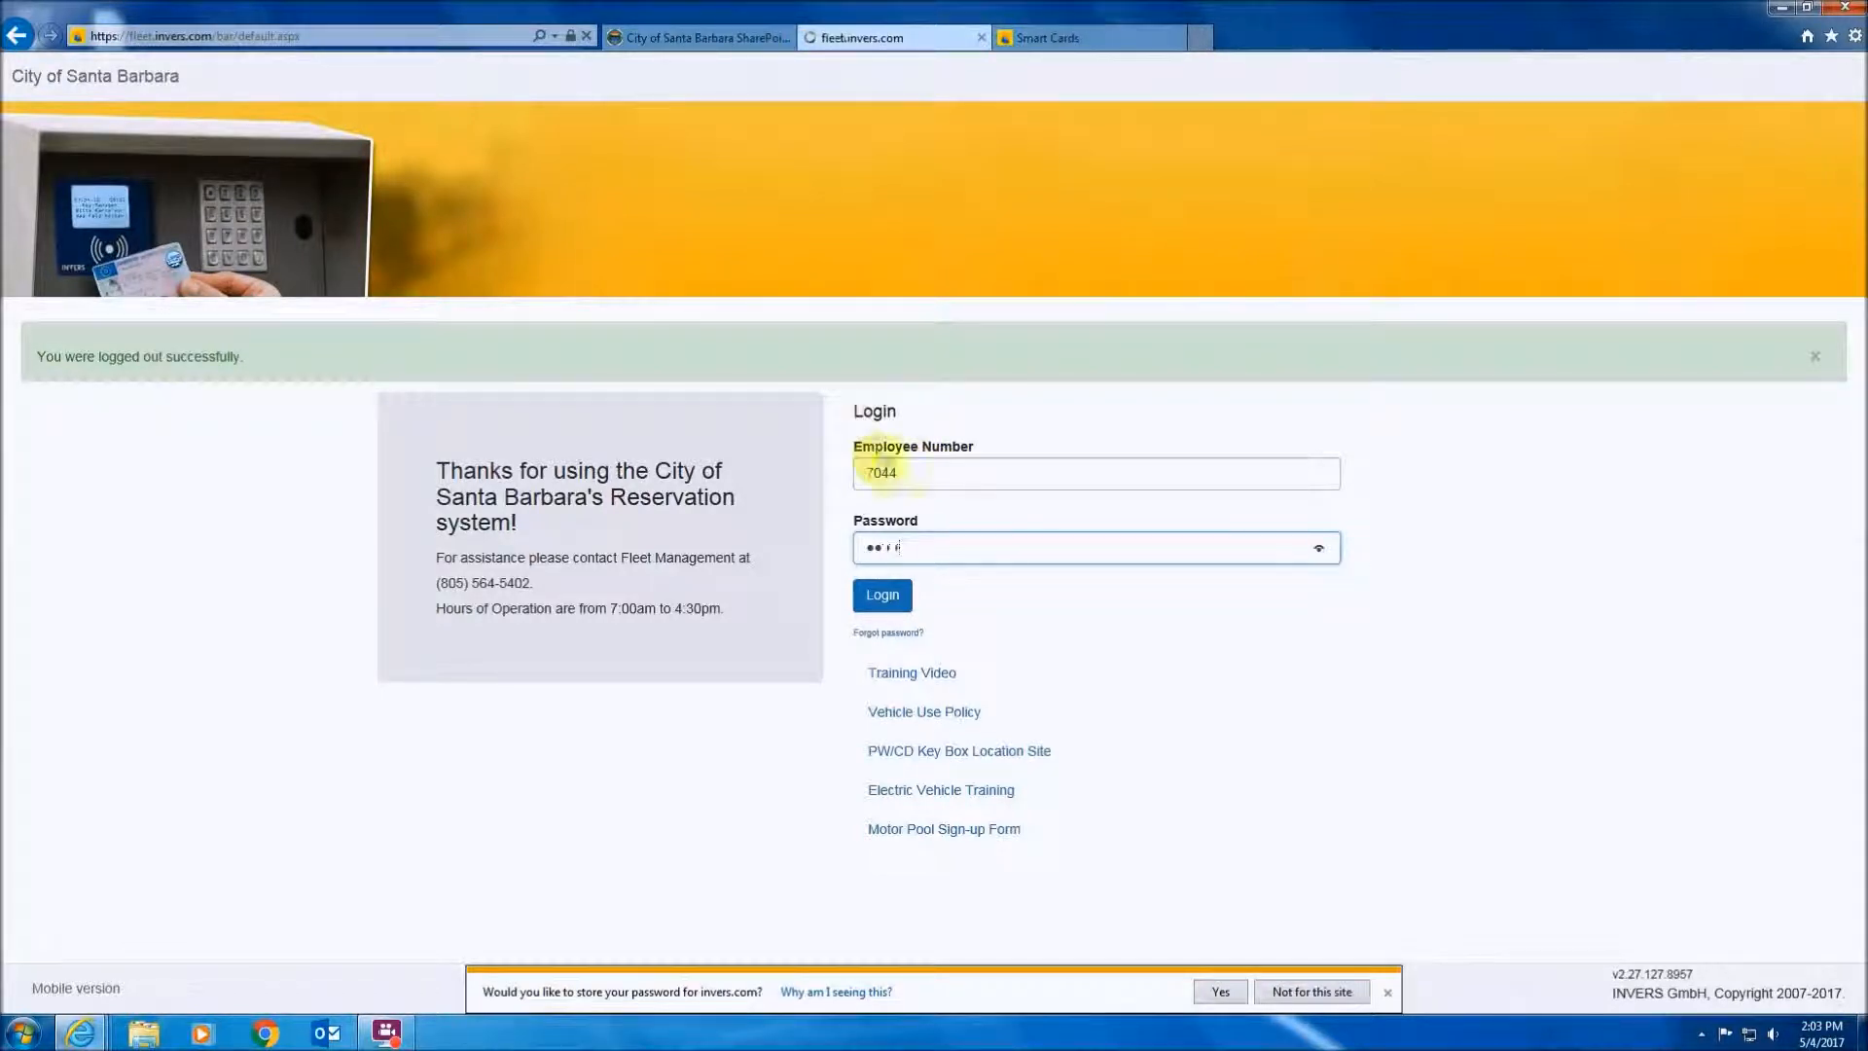
key("Return")
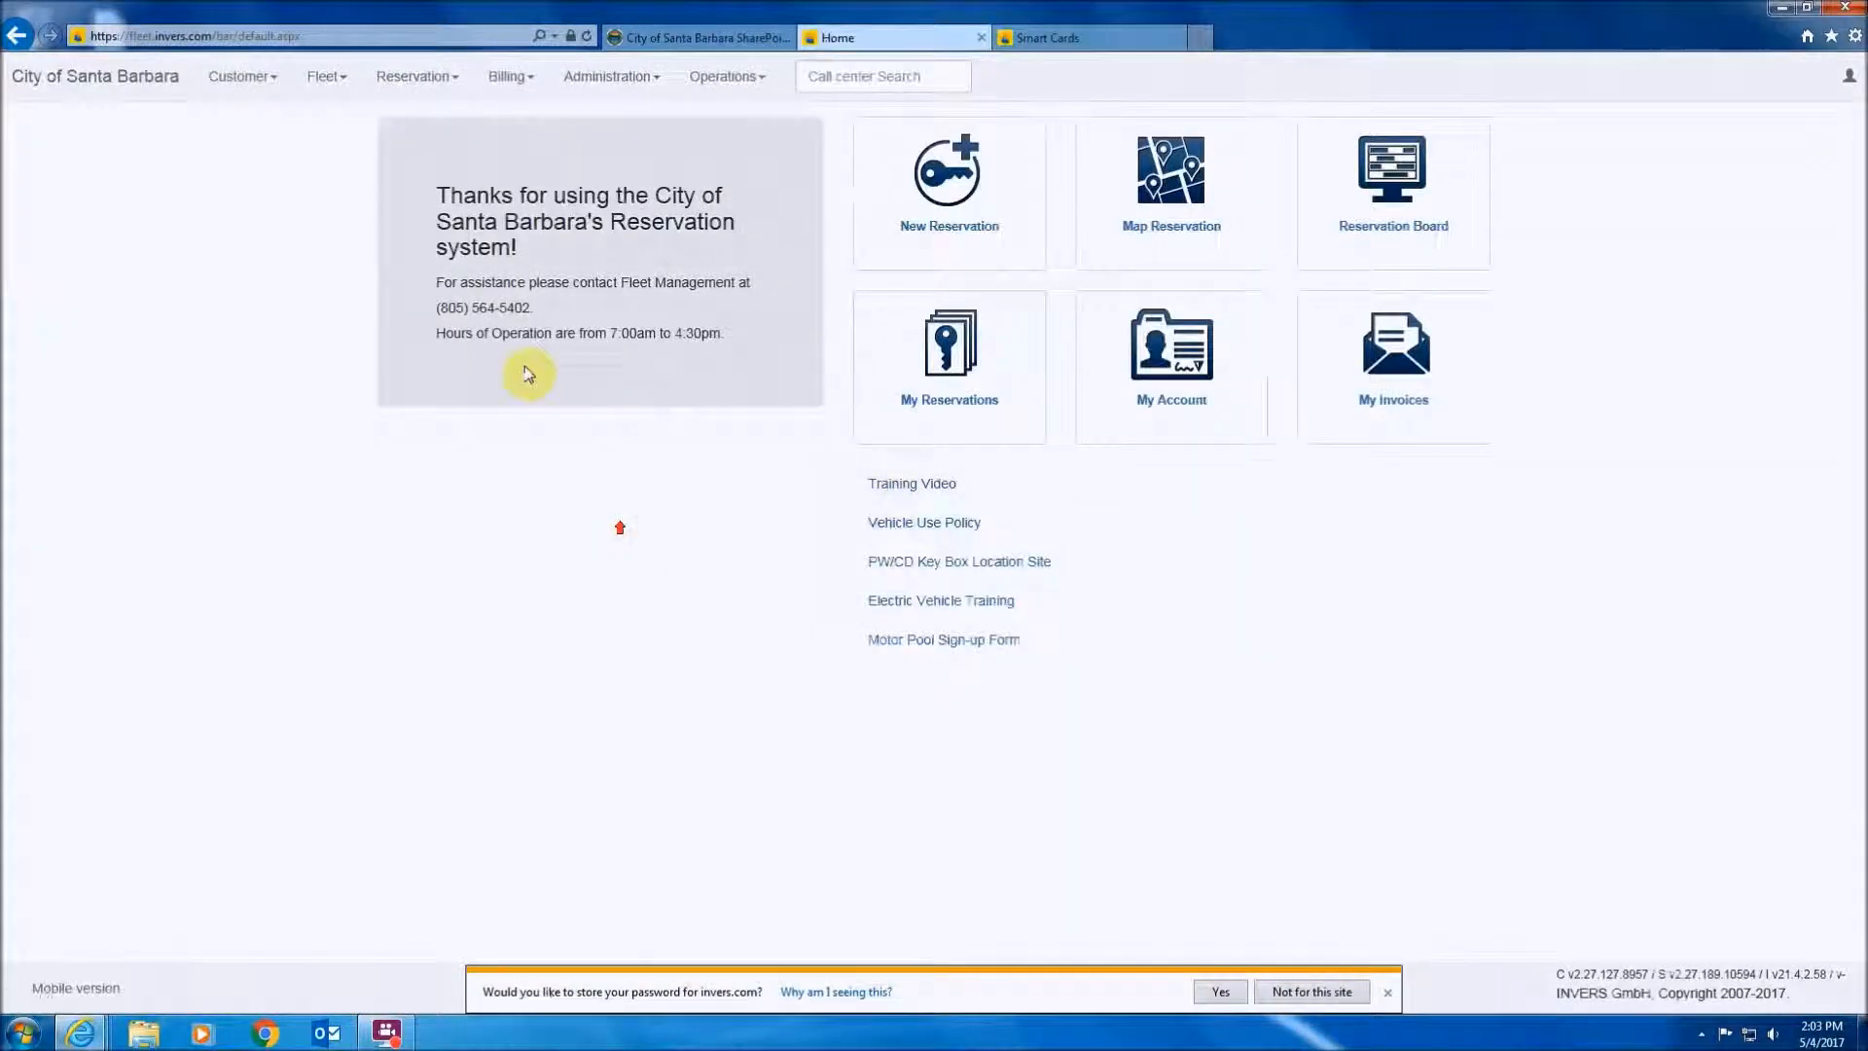
- Filter Customer Accounts by account name, edit the test account, and open its No Group group management
left_click(238, 75)
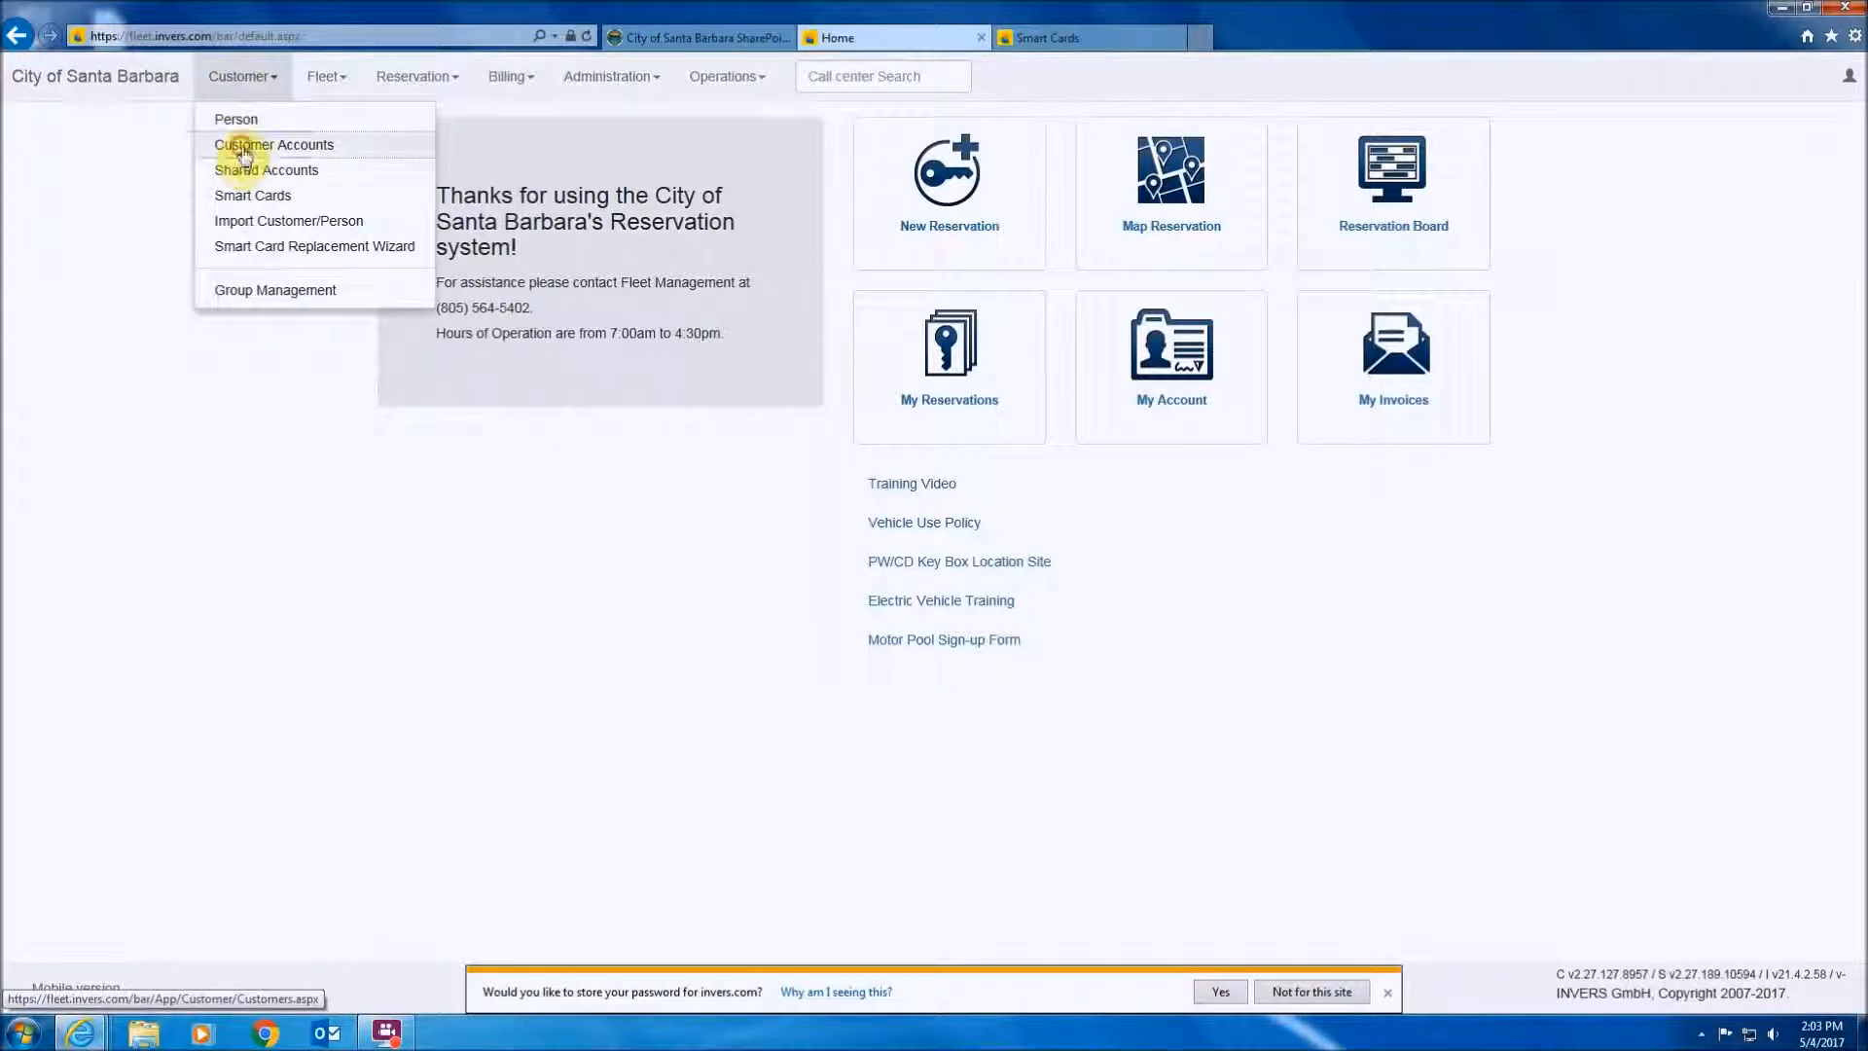
left_click(241, 144)
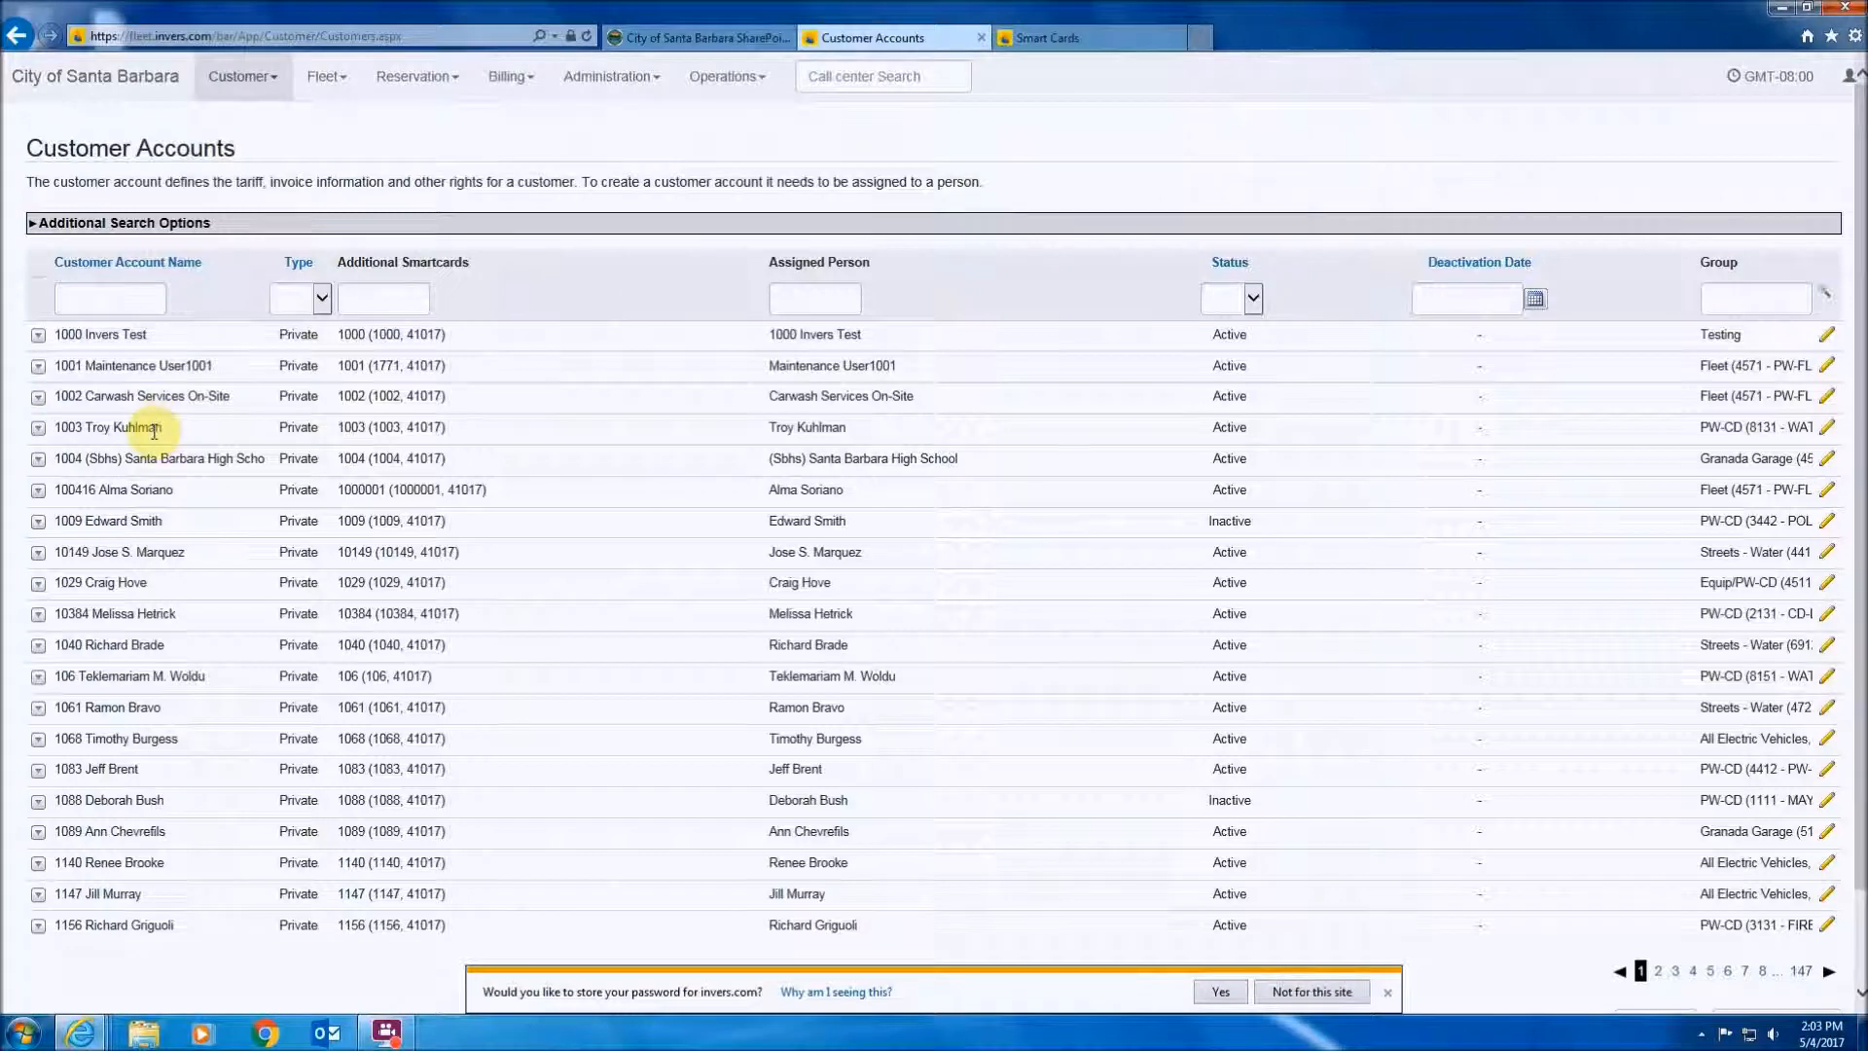
left_click(104, 299)
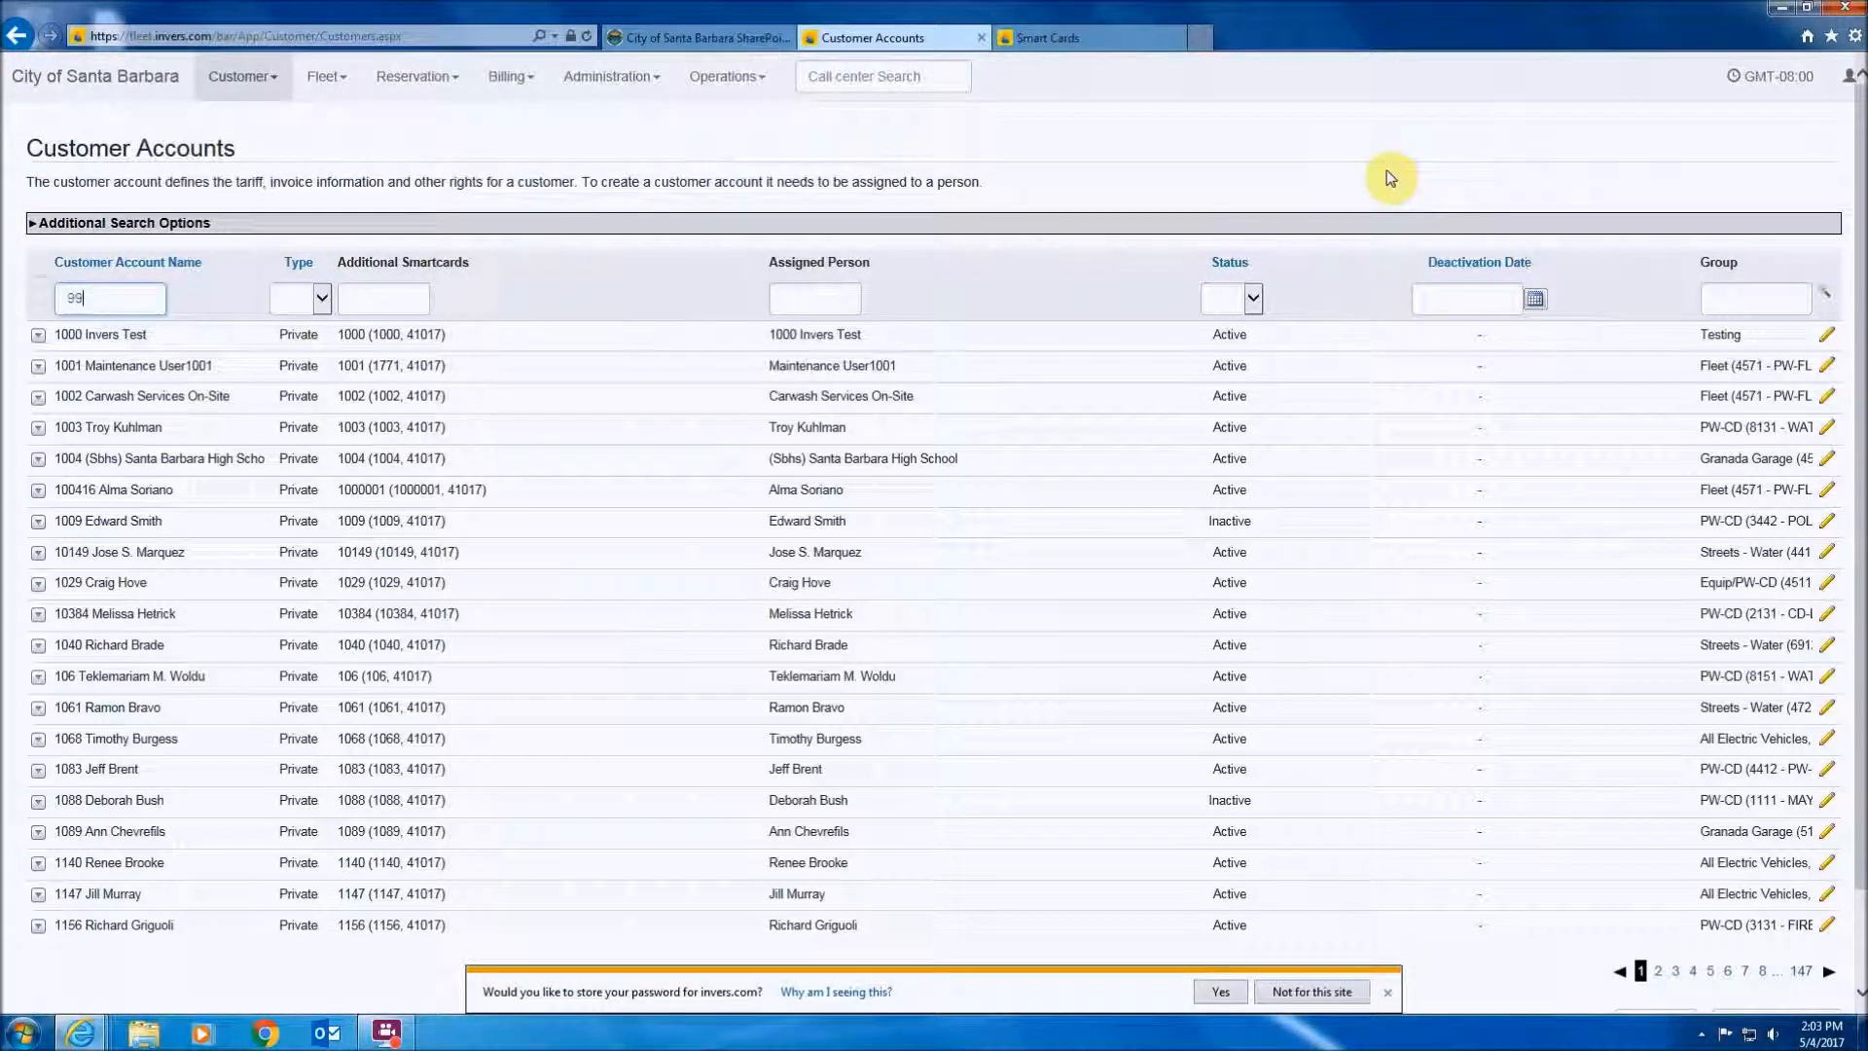
key("Return")
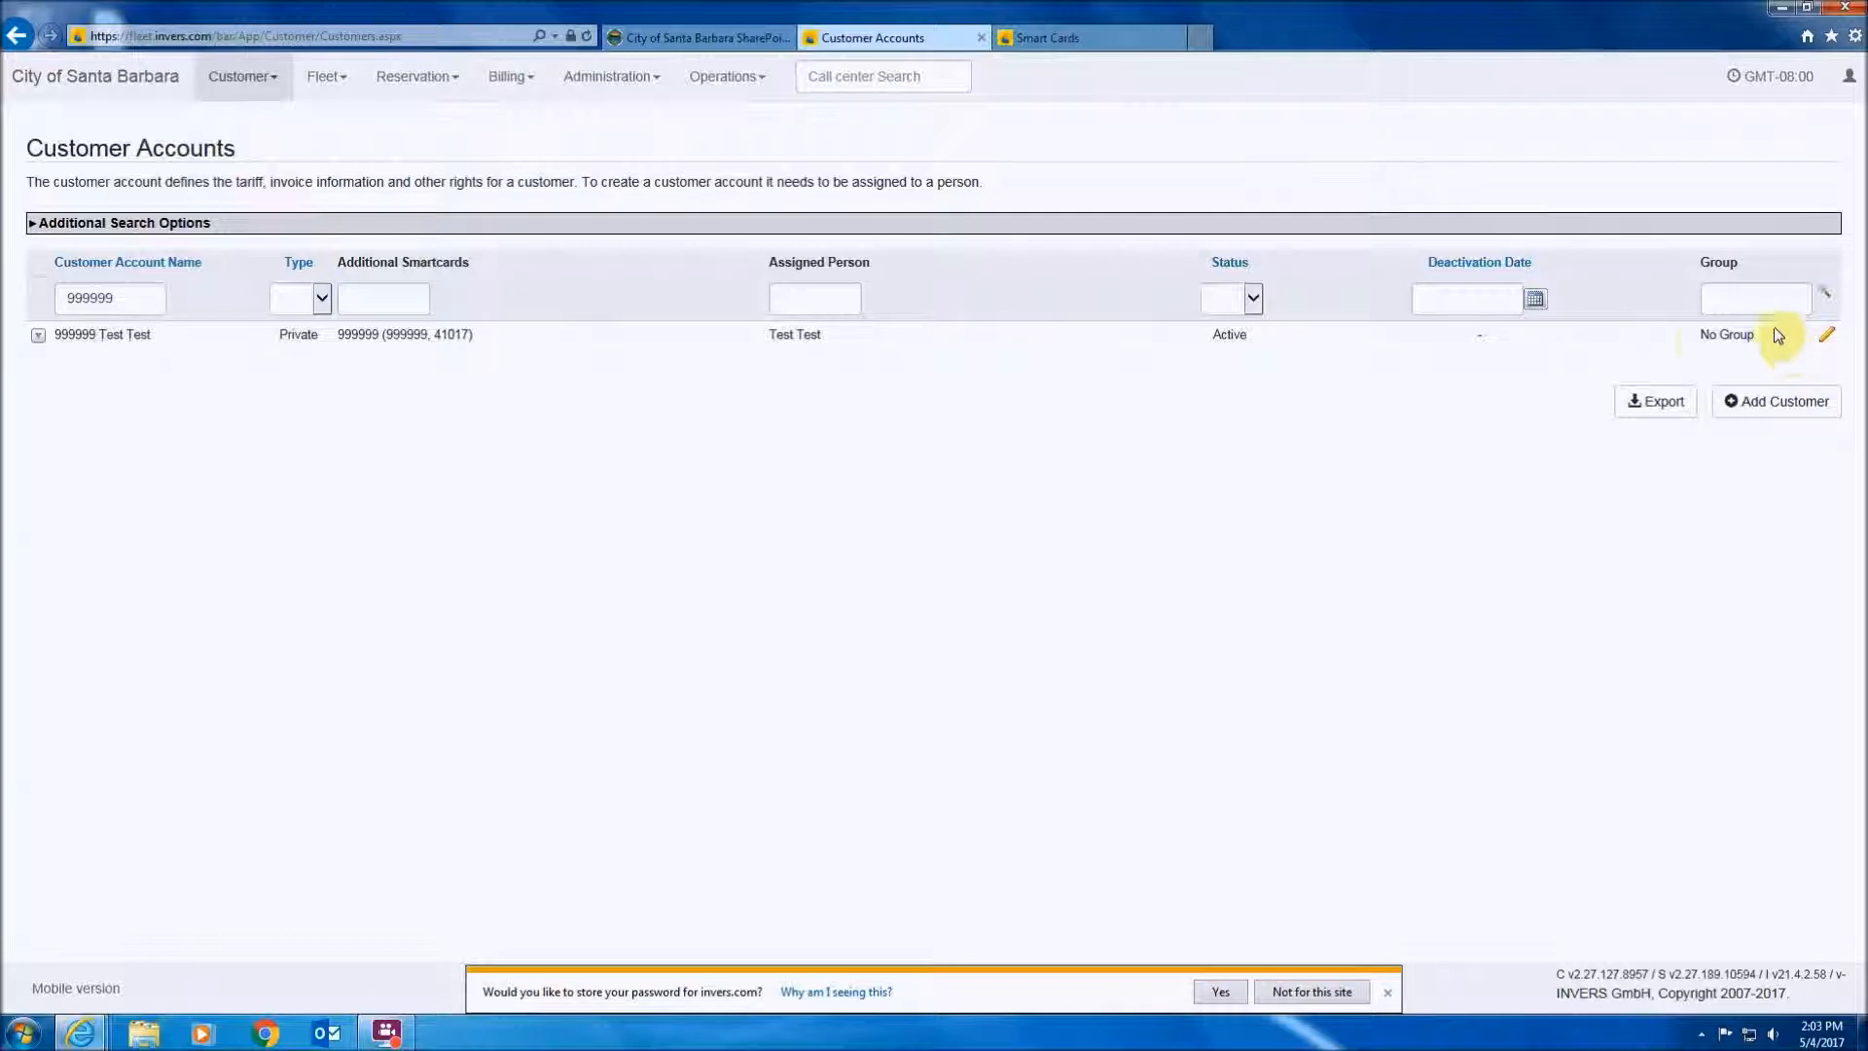
left_click(1825, 343)
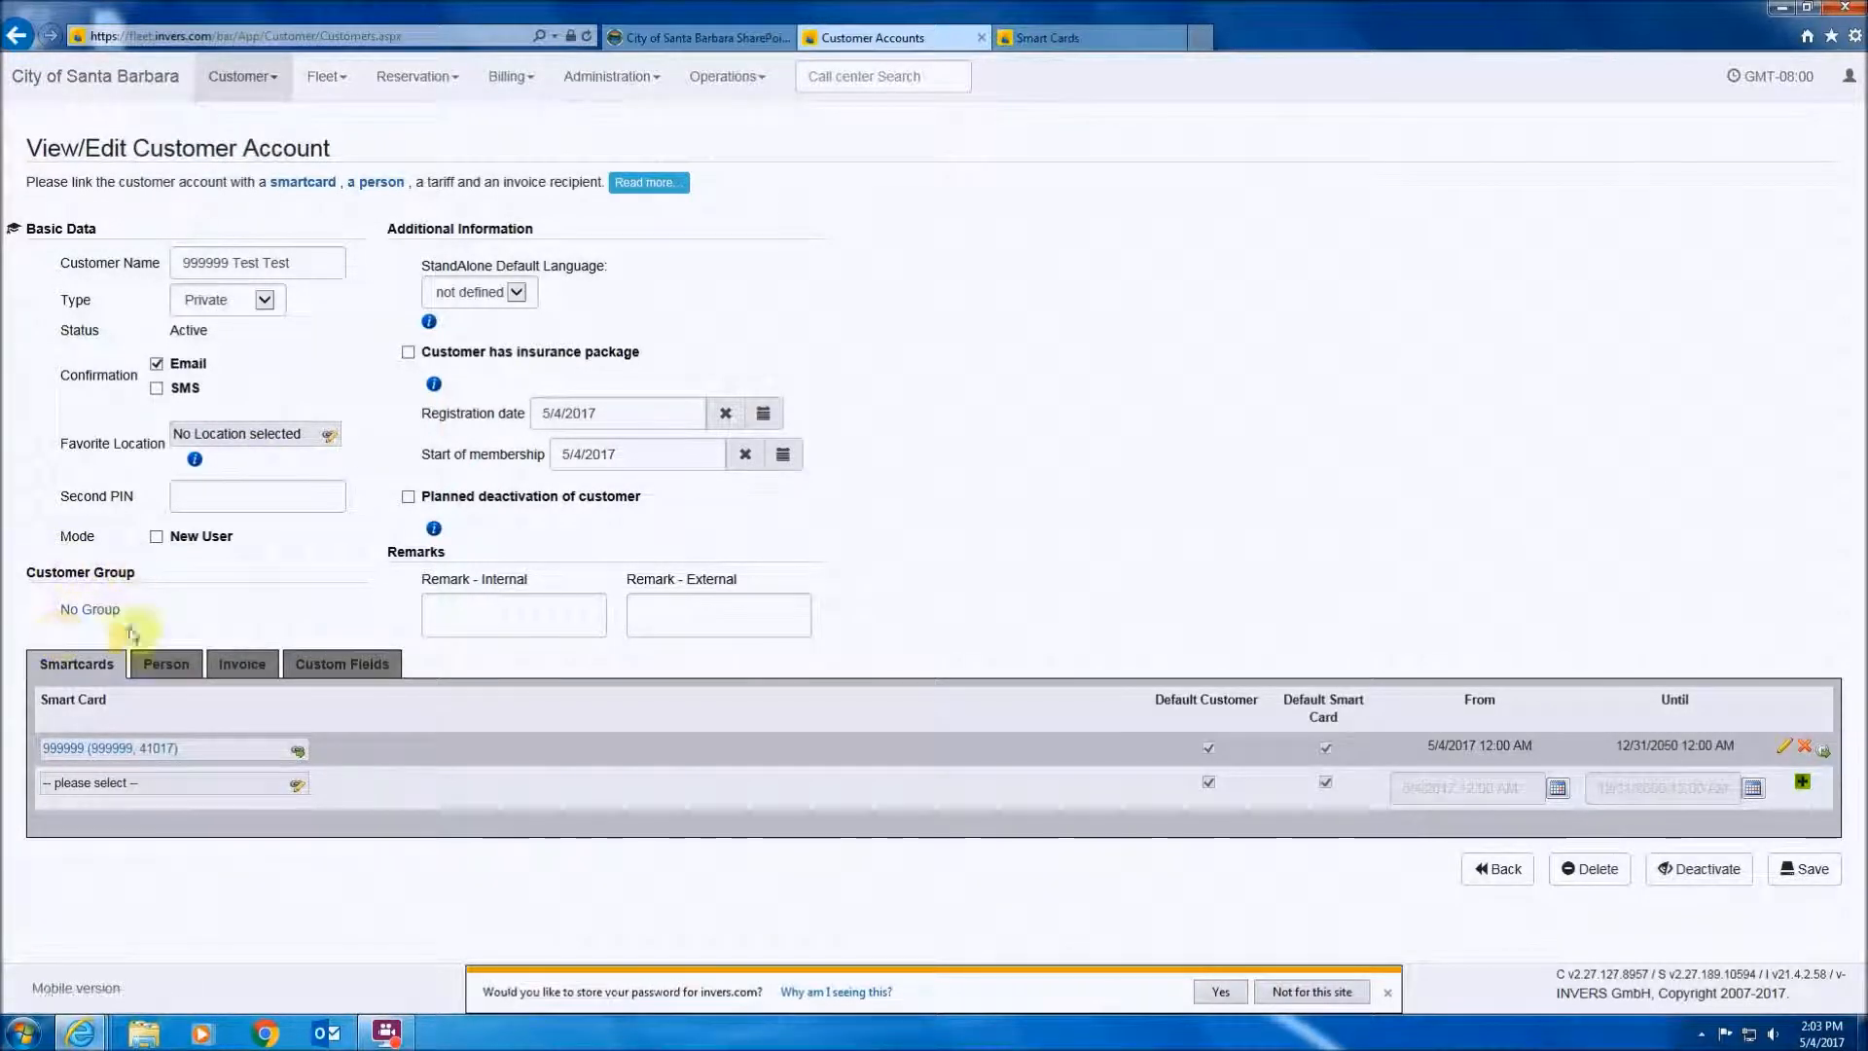
left_click(90, 611)
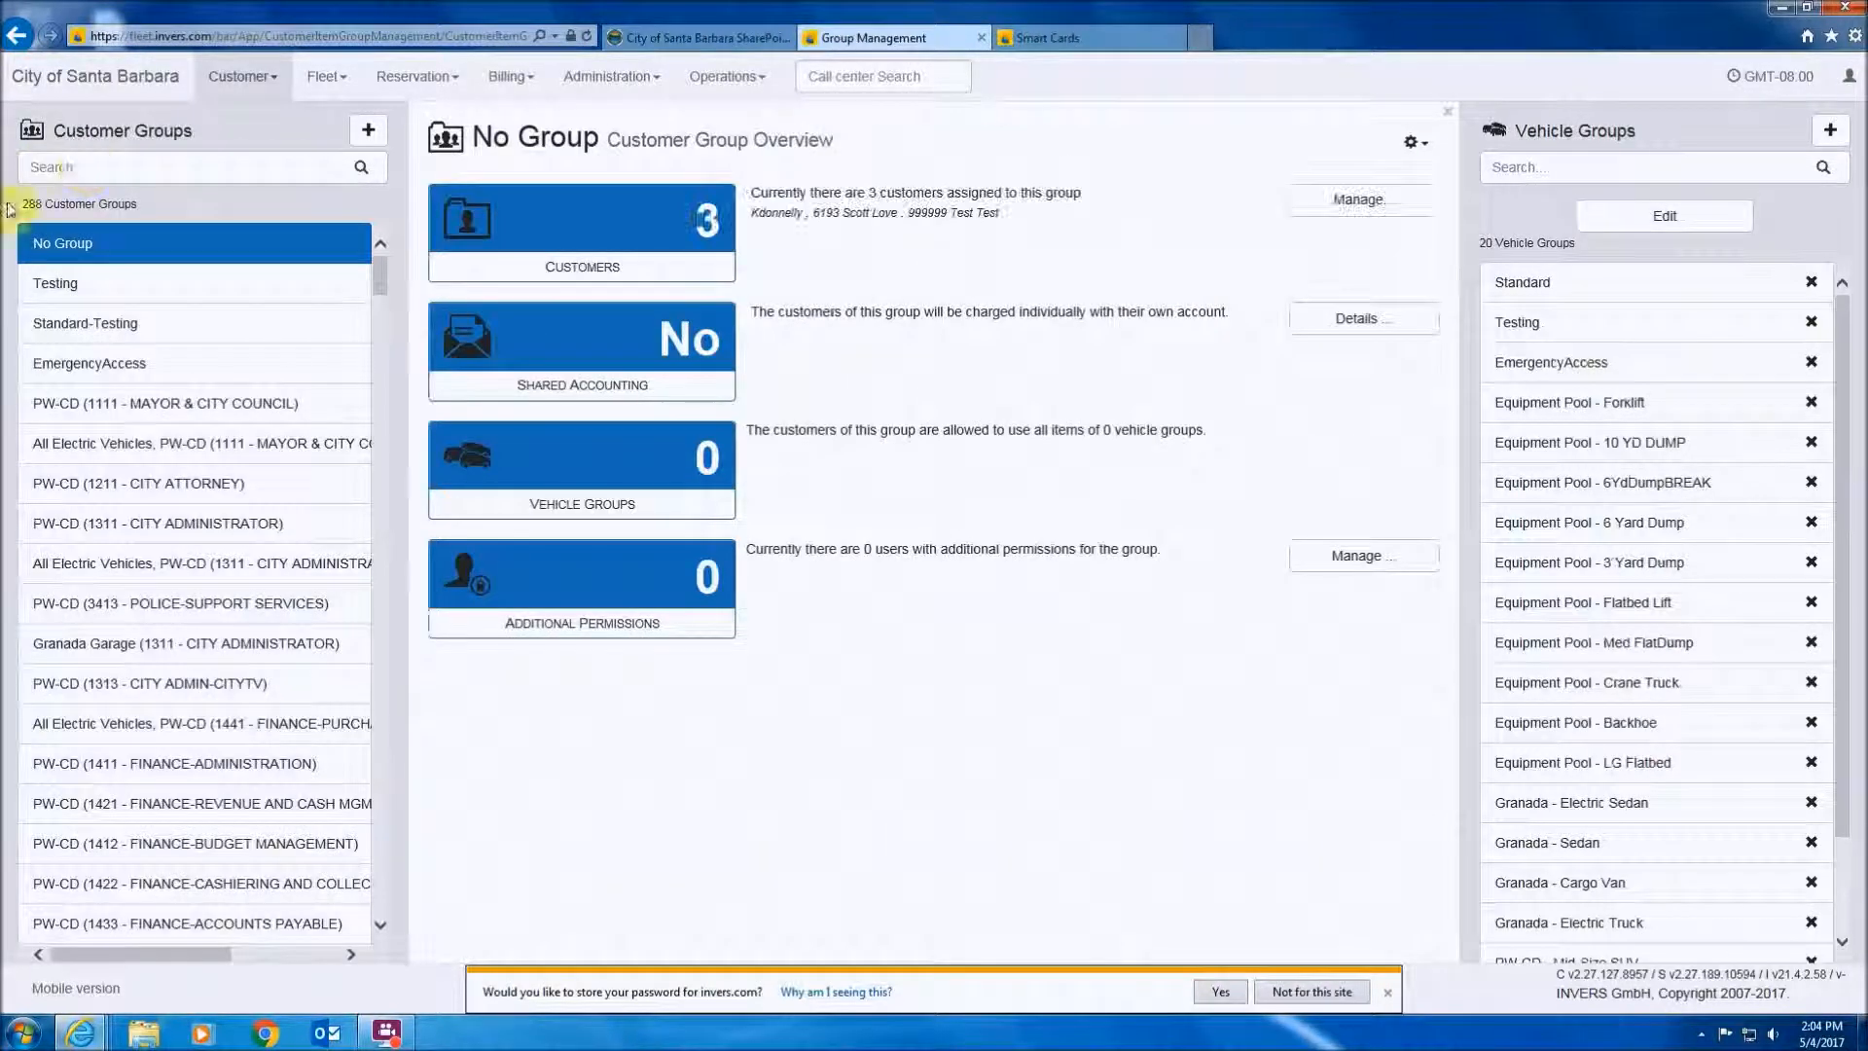
- Search customer groups for 457, select PW-CD (4571 - PW-FLEET MAINTENANCE), and manage its customers
scroll(185, 720, "down", 5)
scroll(180, 717, "up", 5)
left_click(71, 164)
type("4571")
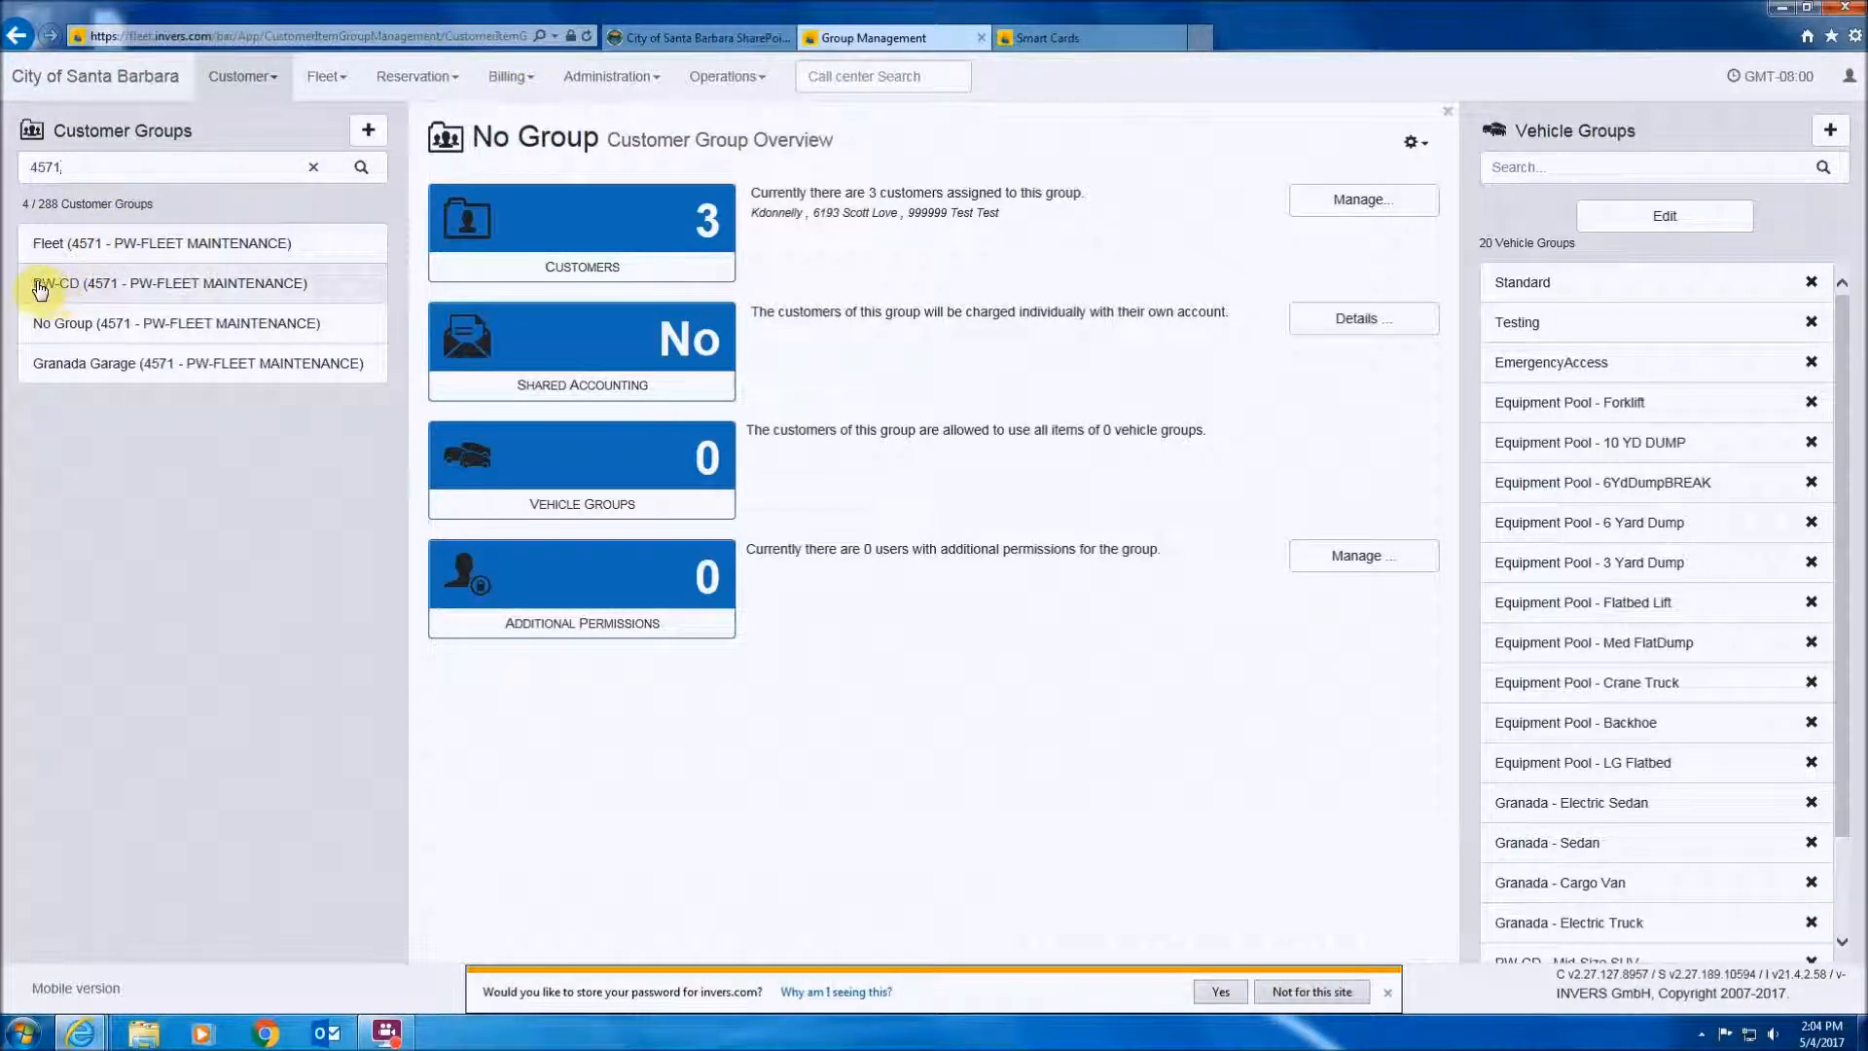
left_click(184, 286)
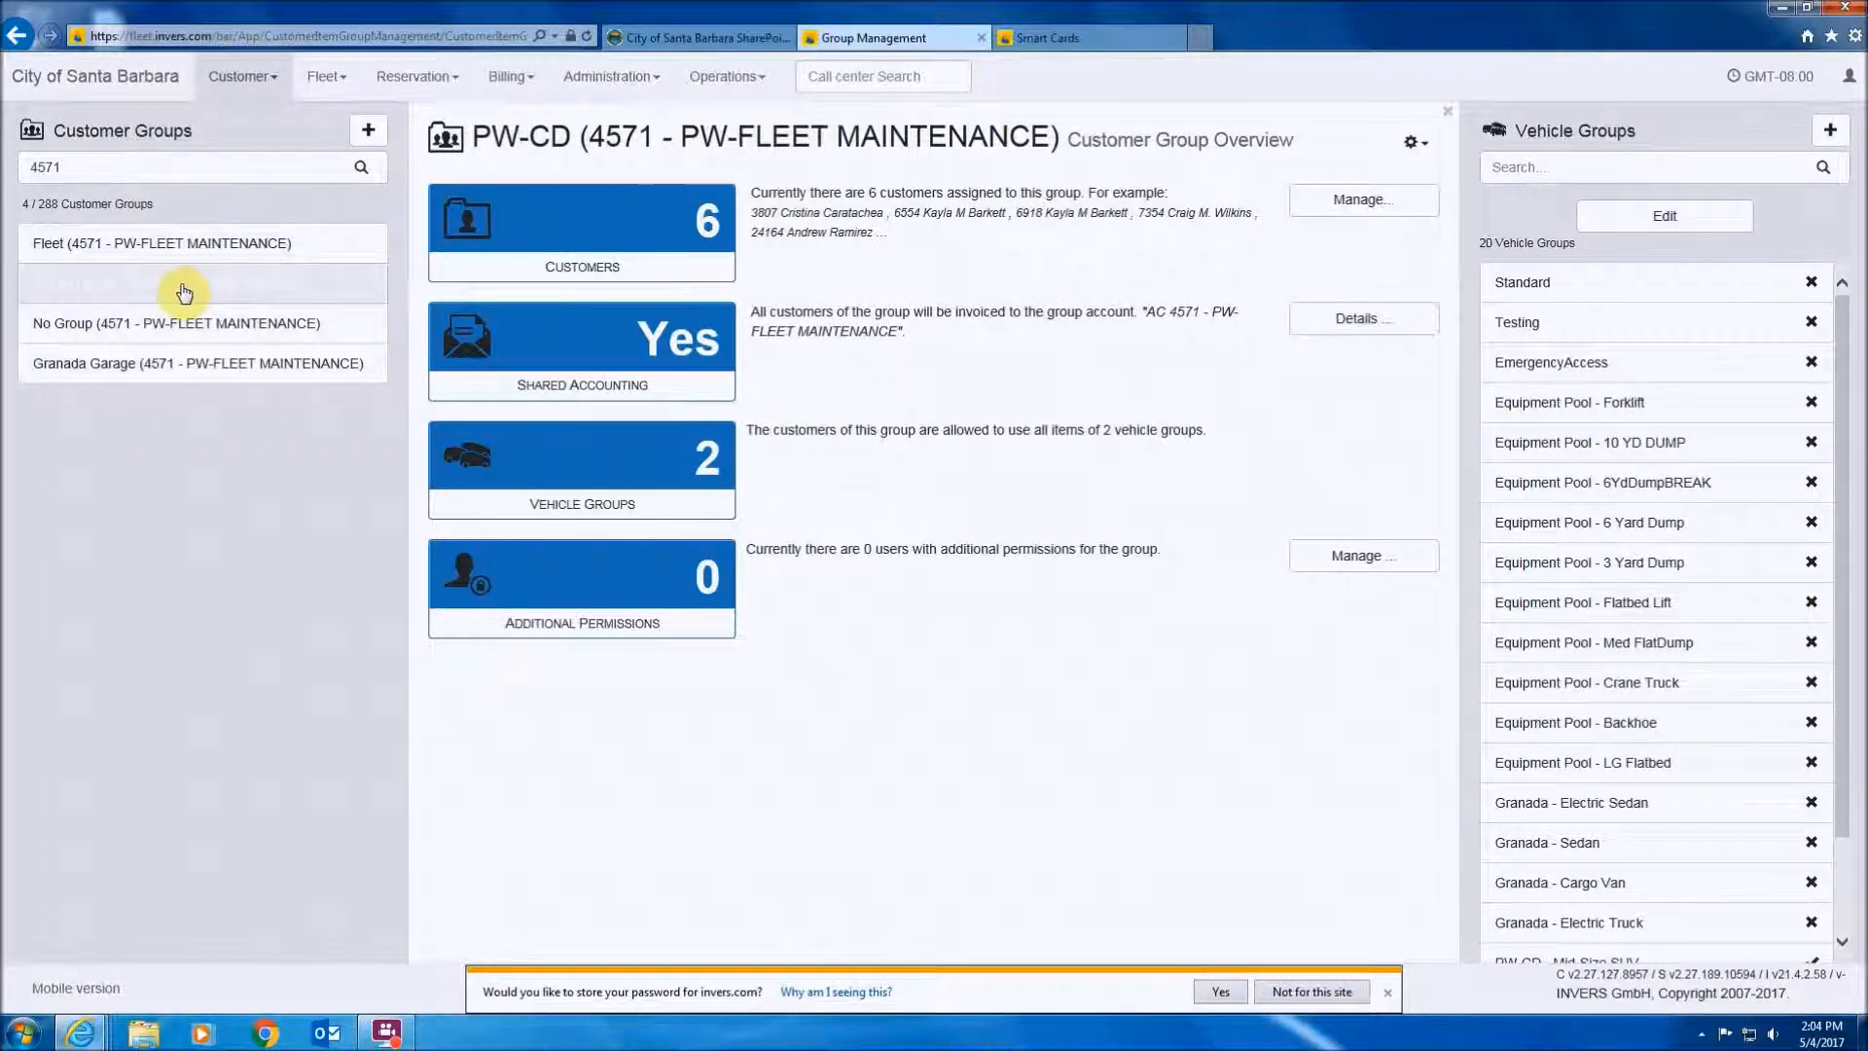
left_click(129, 293)
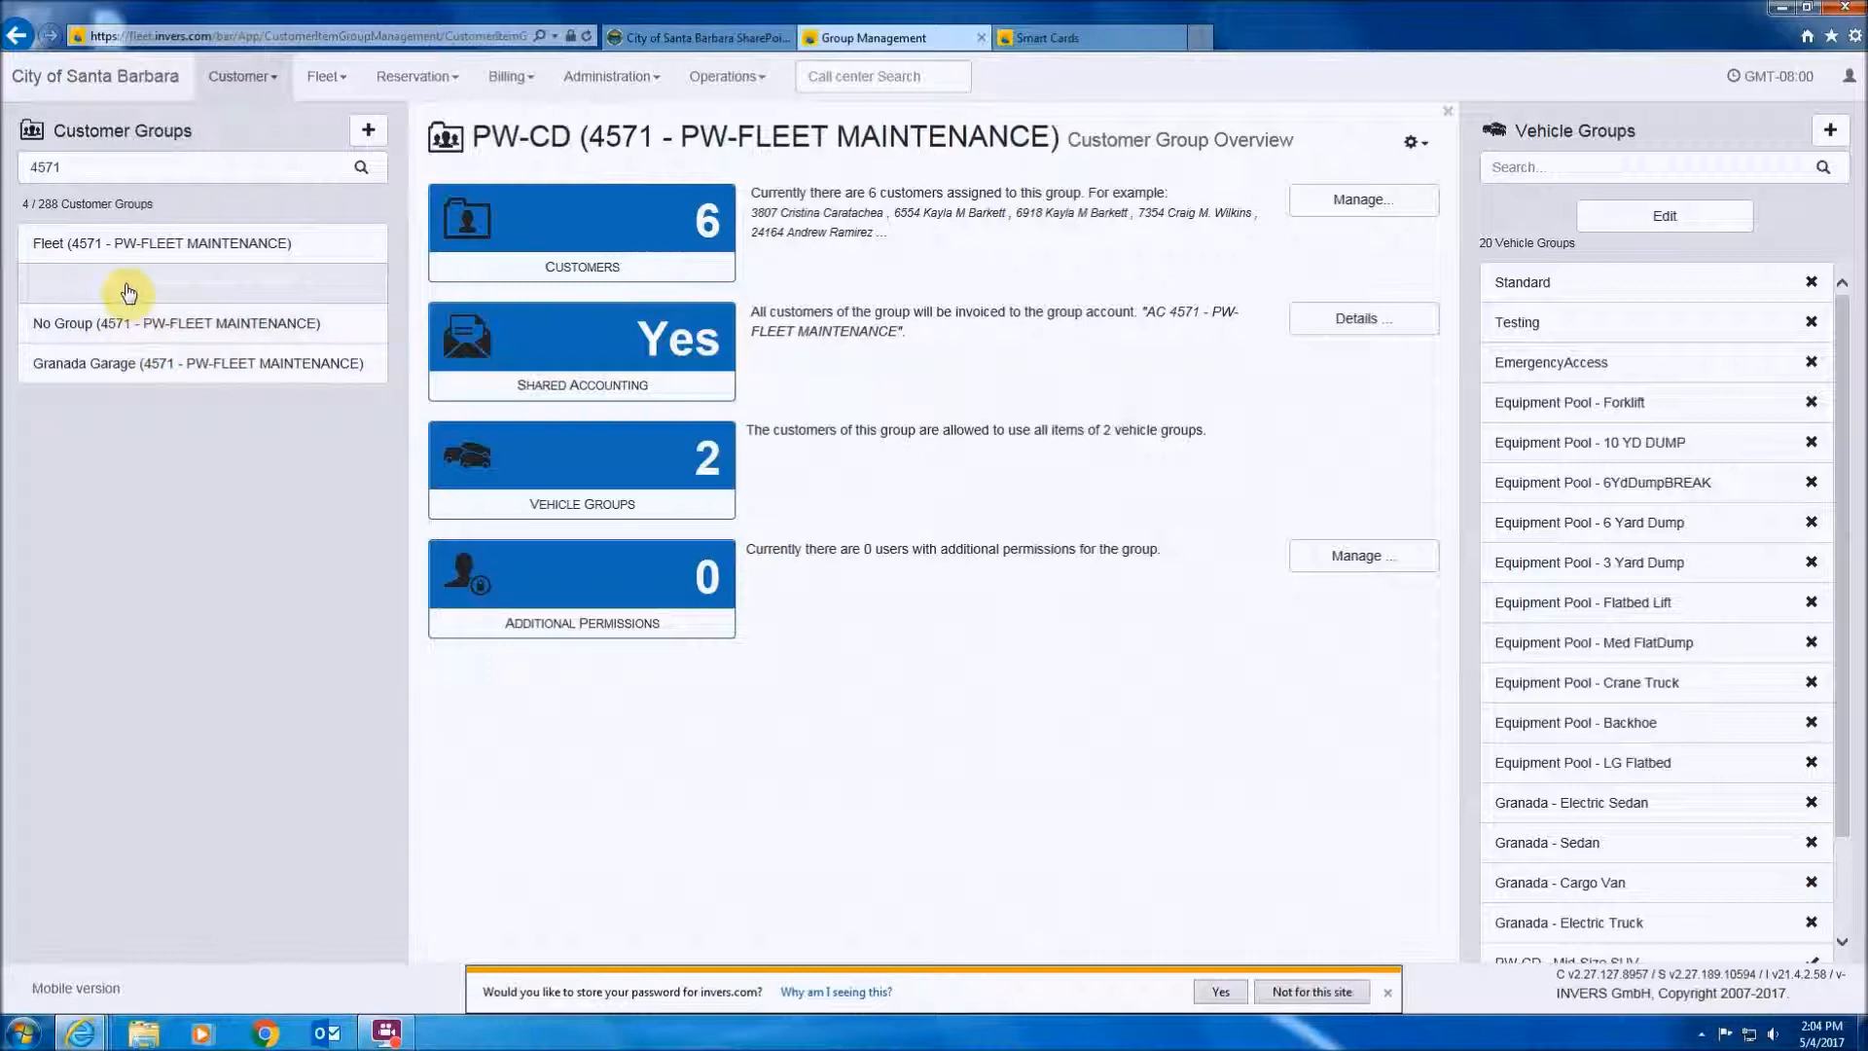
left_click(1362, 202)
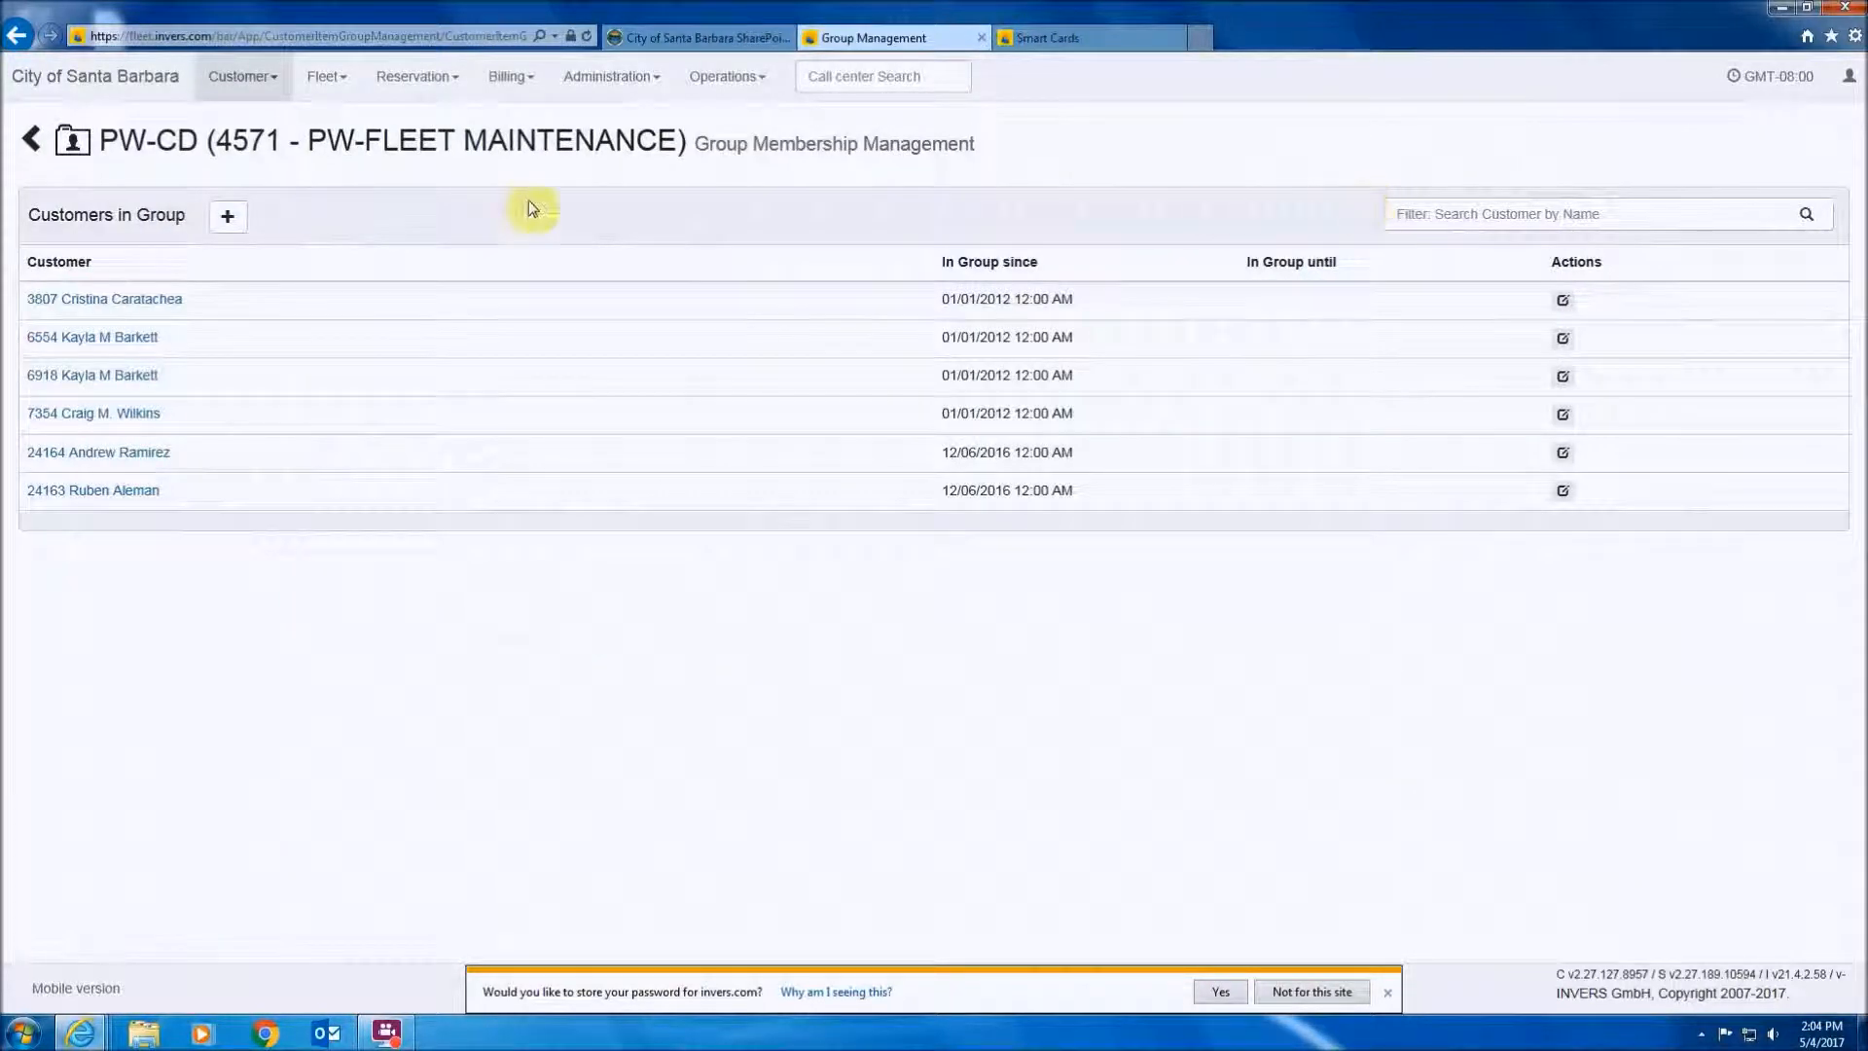
- Add the test customer account to PW-CD, save the 7-customer membership, and minimize the browser
left_click(230, 219)
left_click(729, 178)
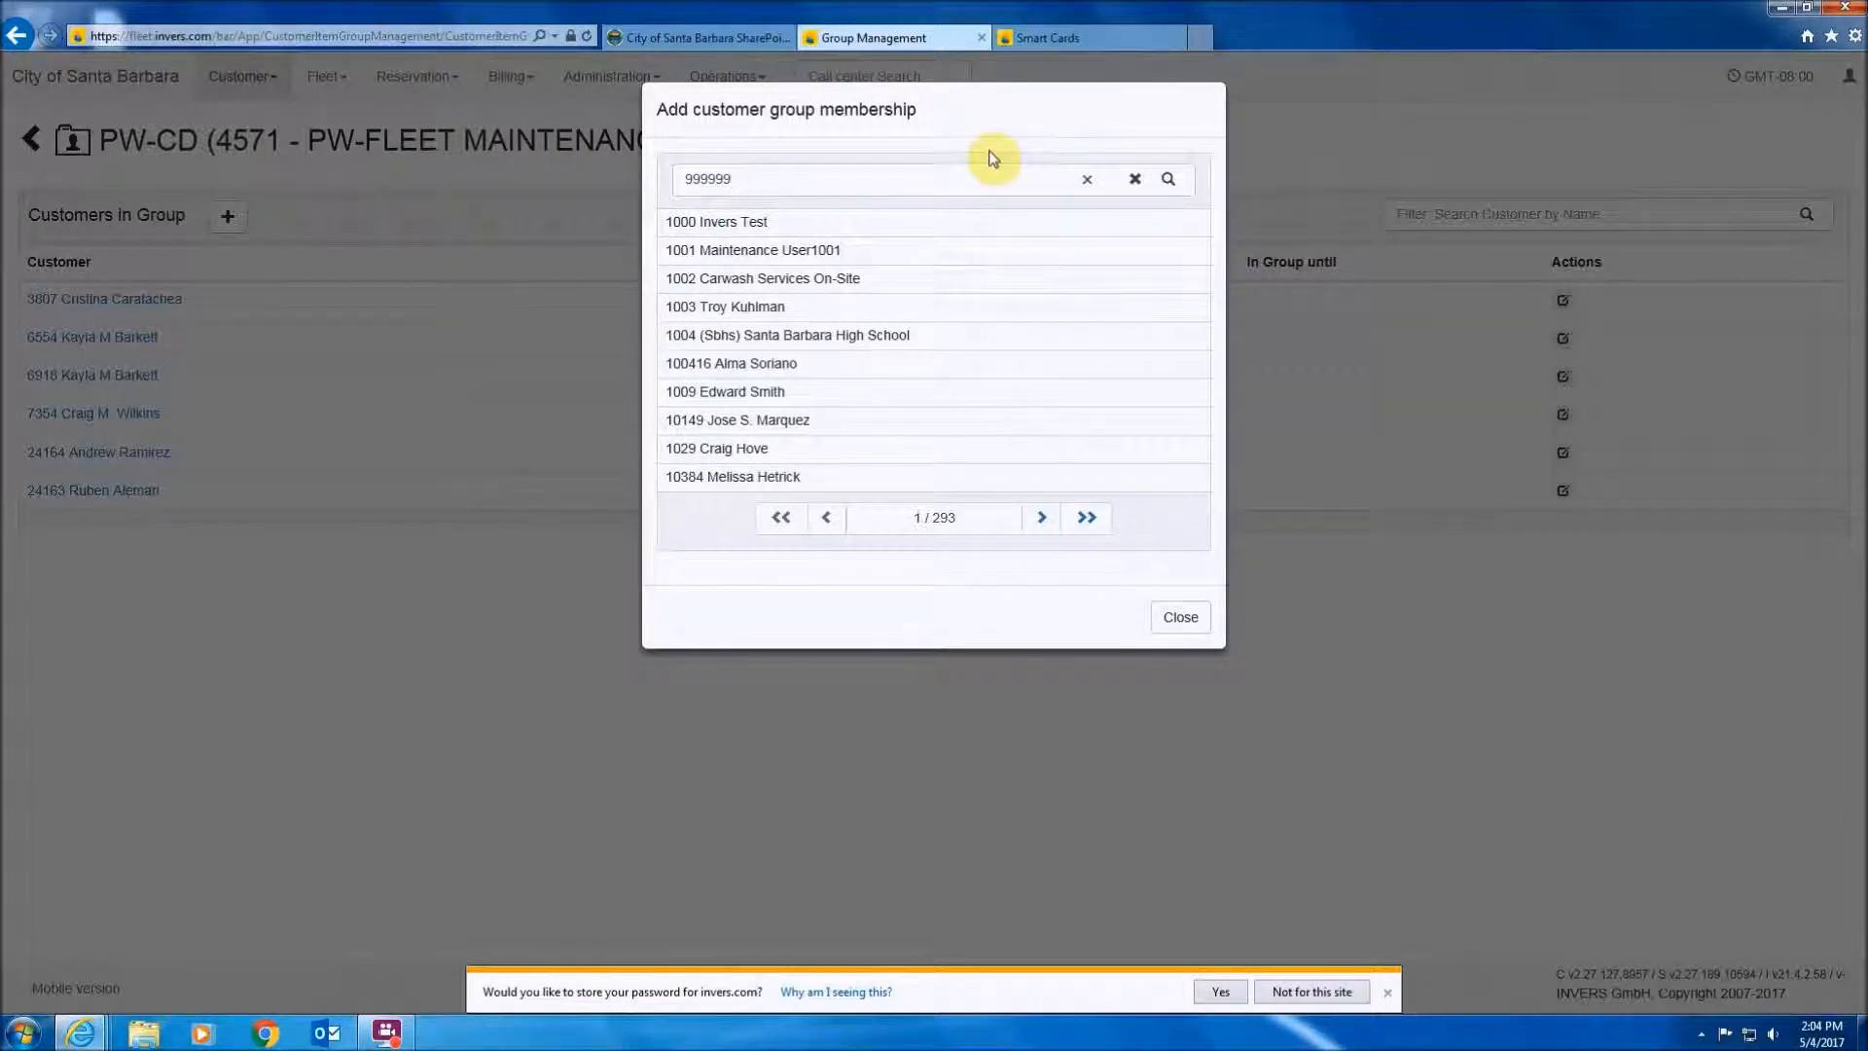
left_click(1174, 180)
left_click(696, 226)
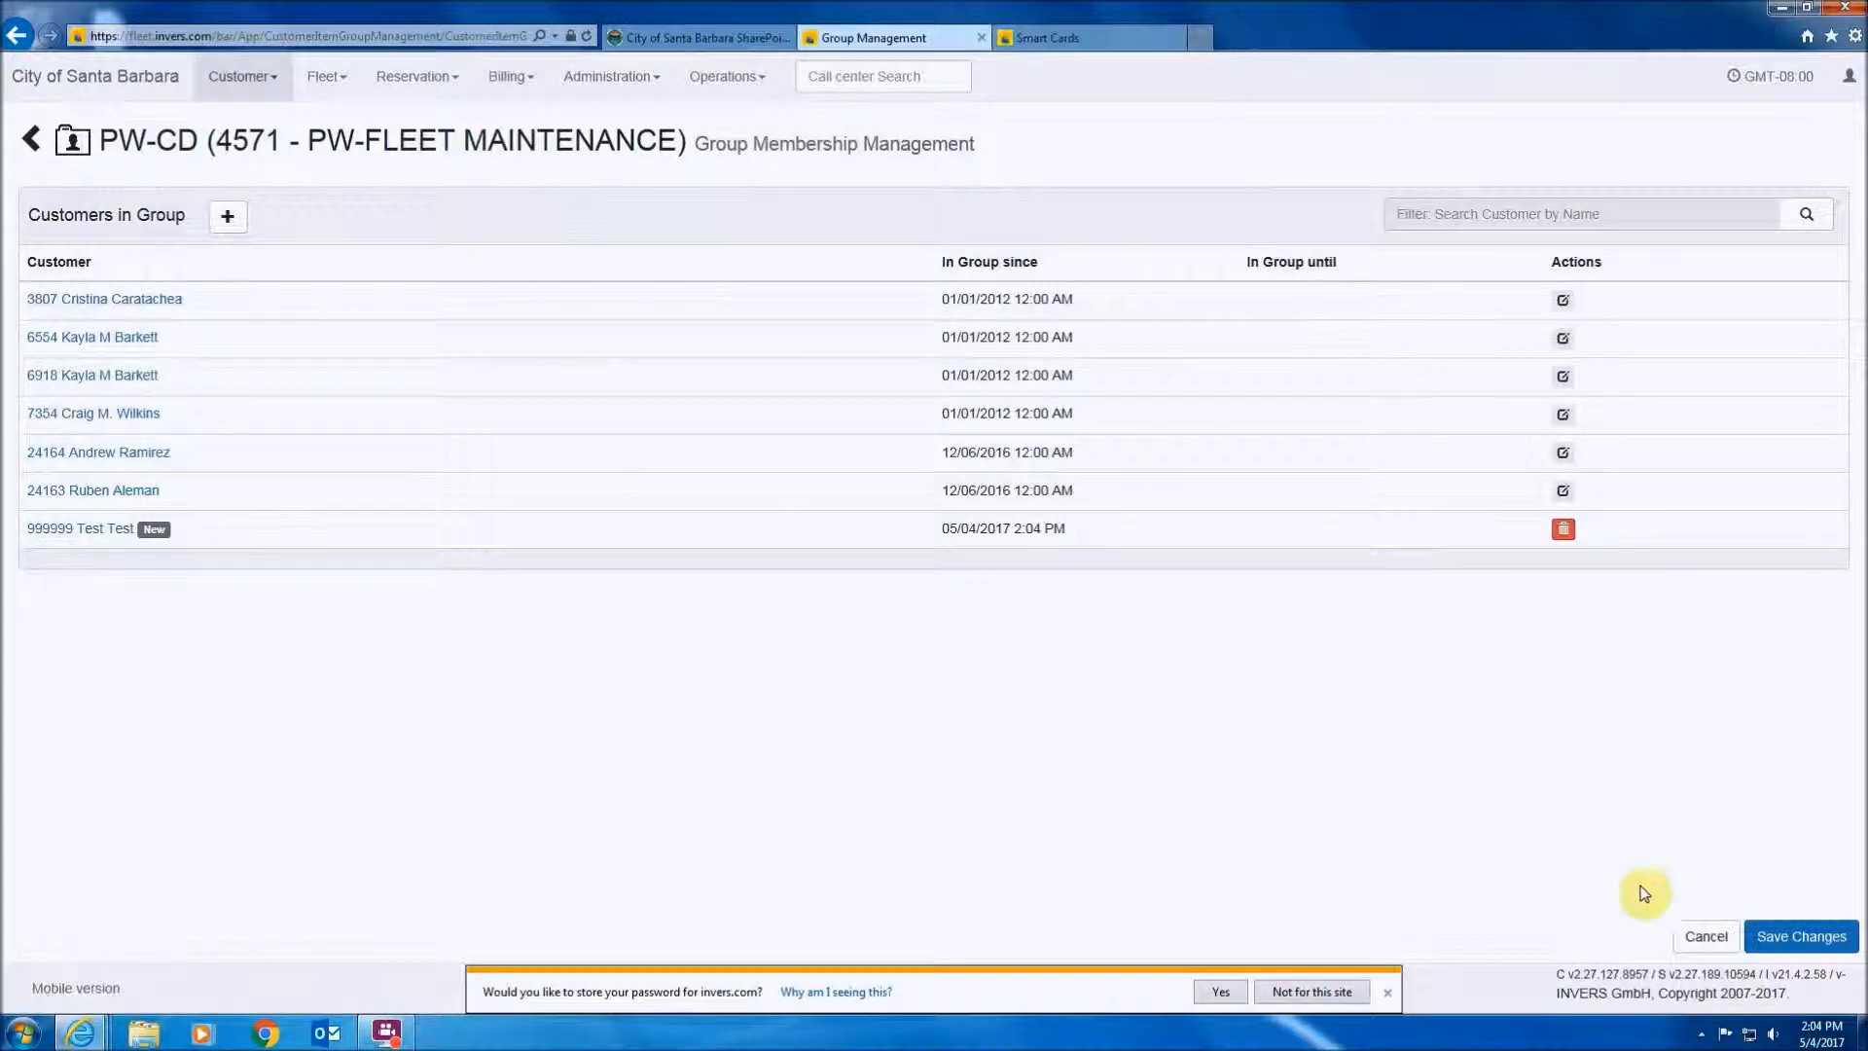
left_click(1814, 948)
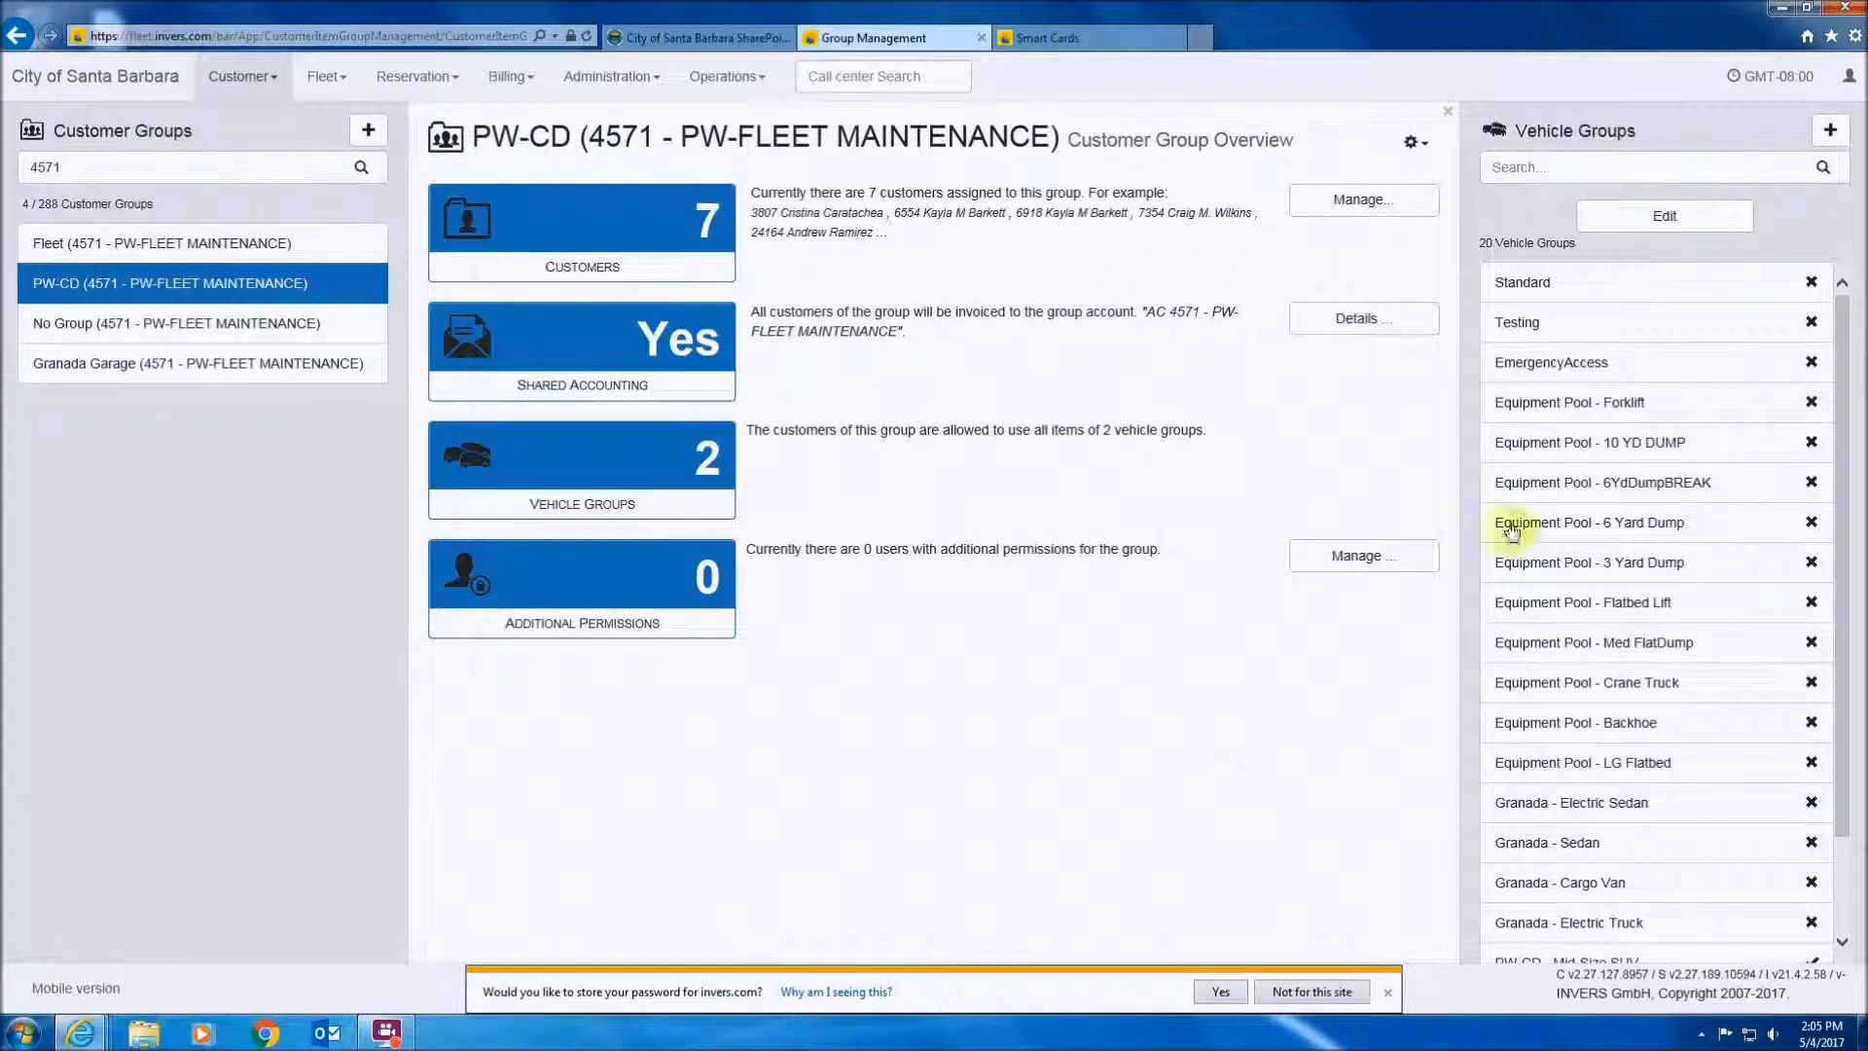
left_click(1787, 9)
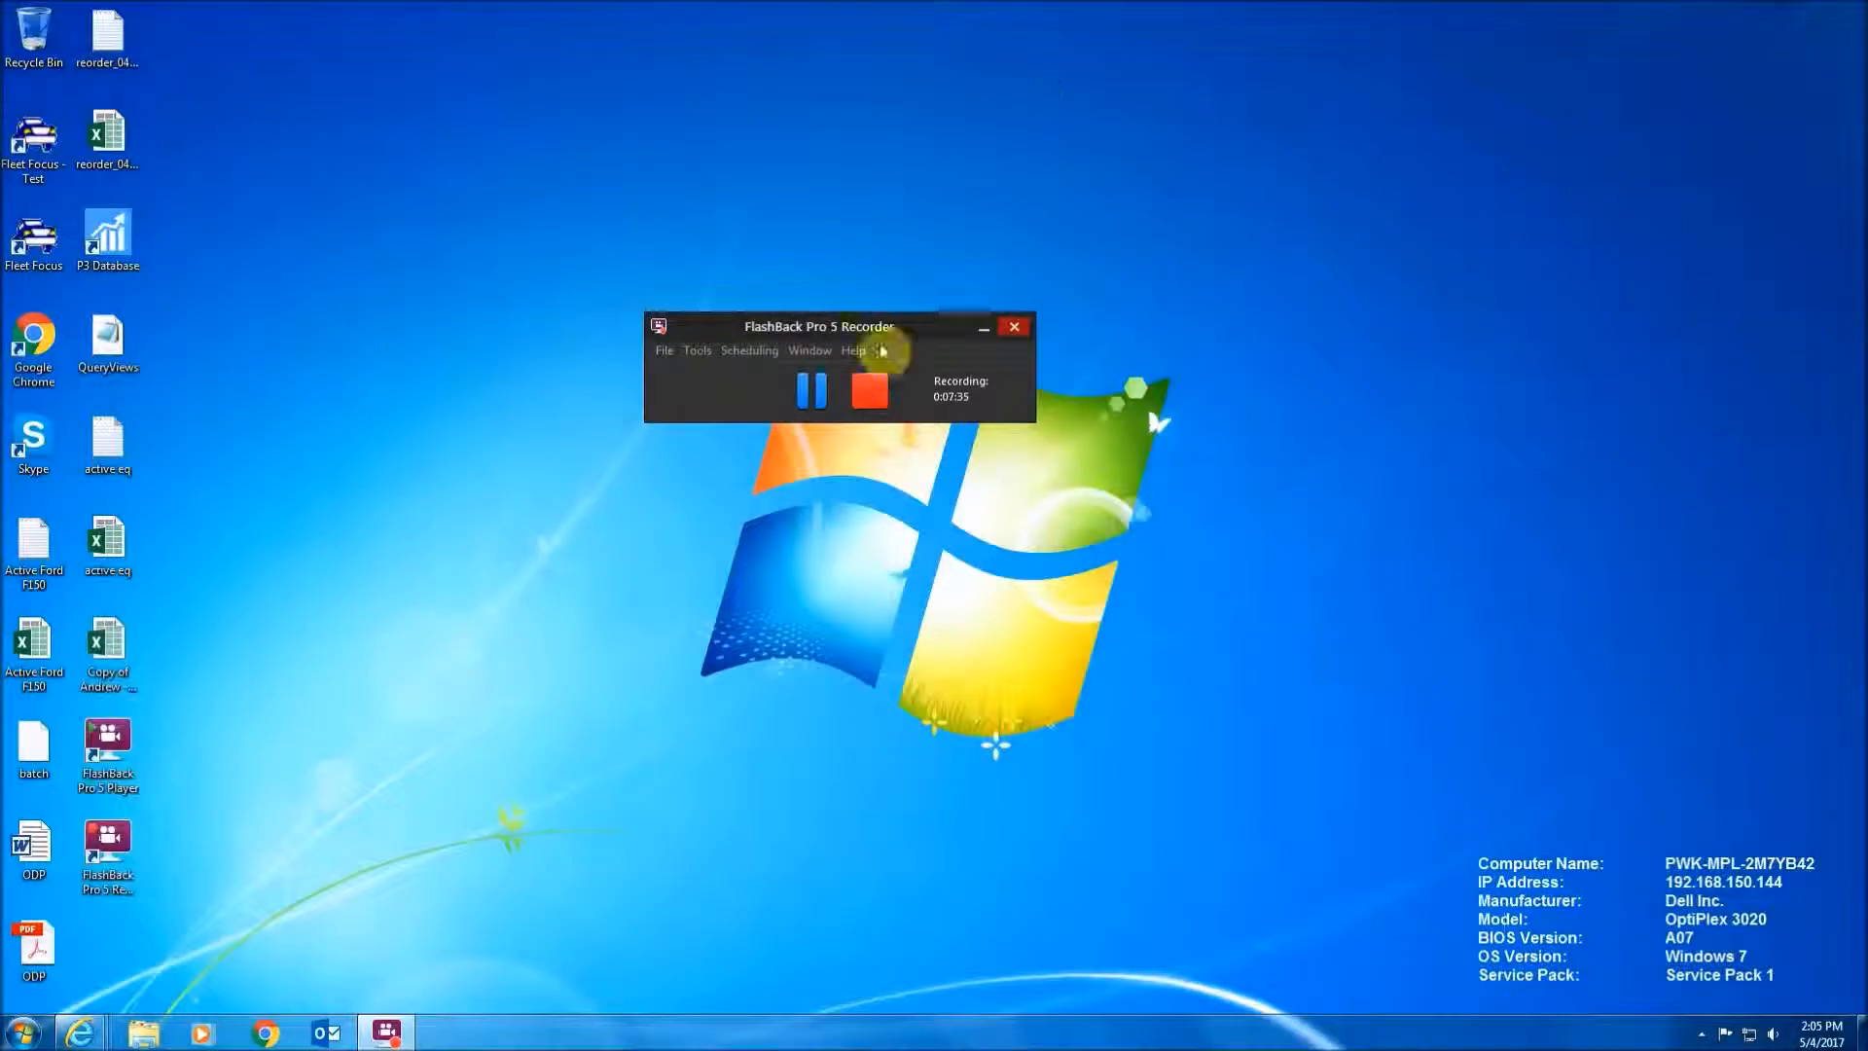